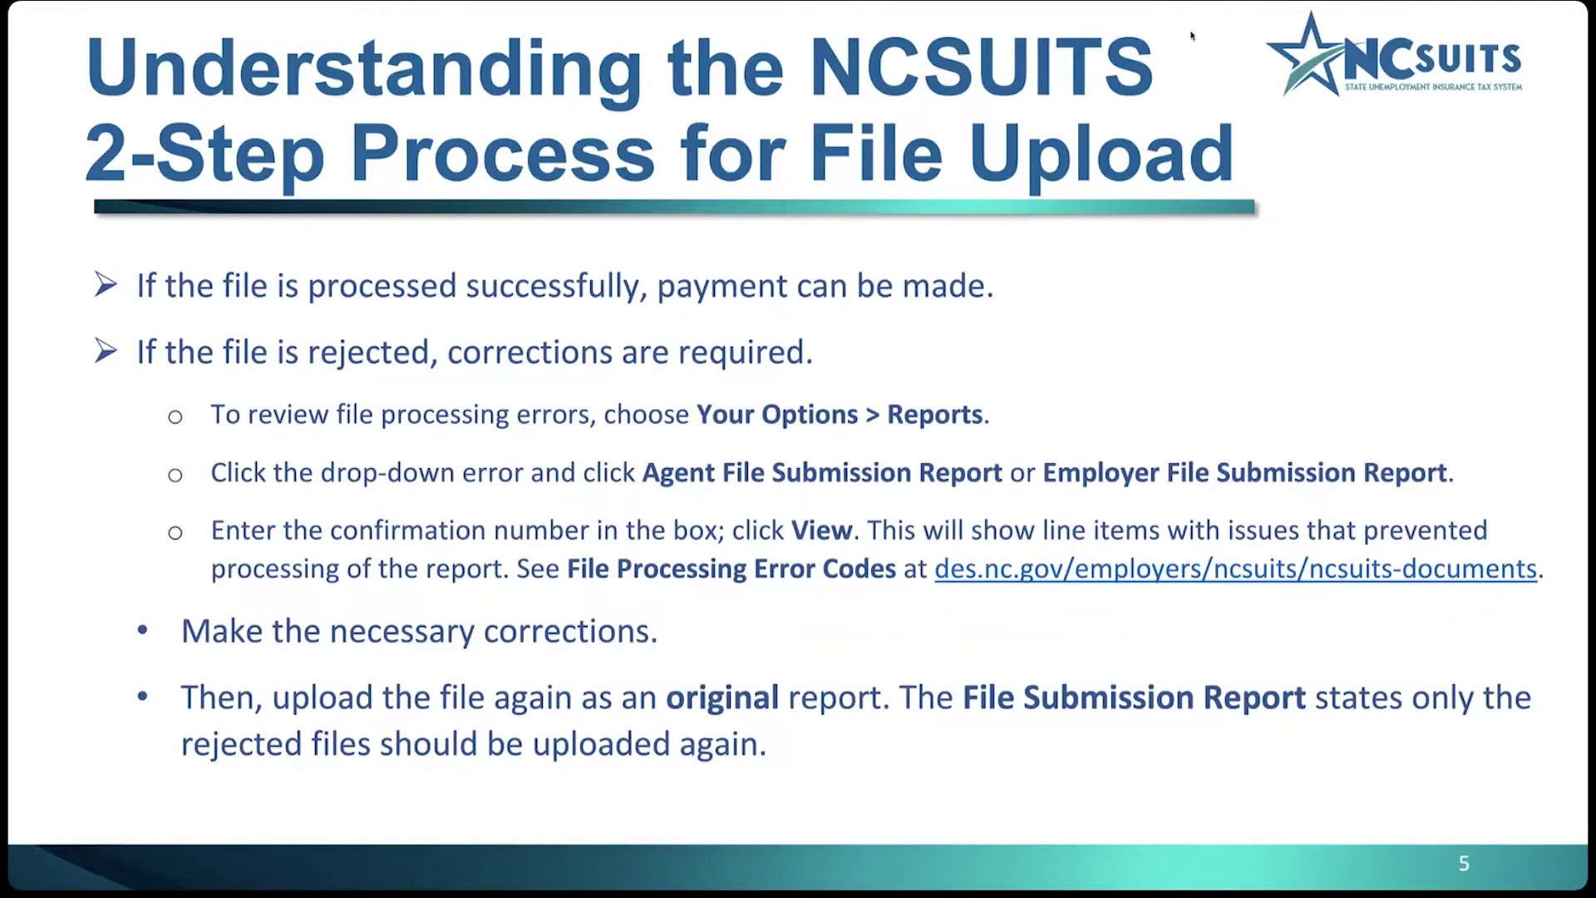
Step: Advance the slideshow to slide 6, the ICESA upload demonstration title slide
key(Right)
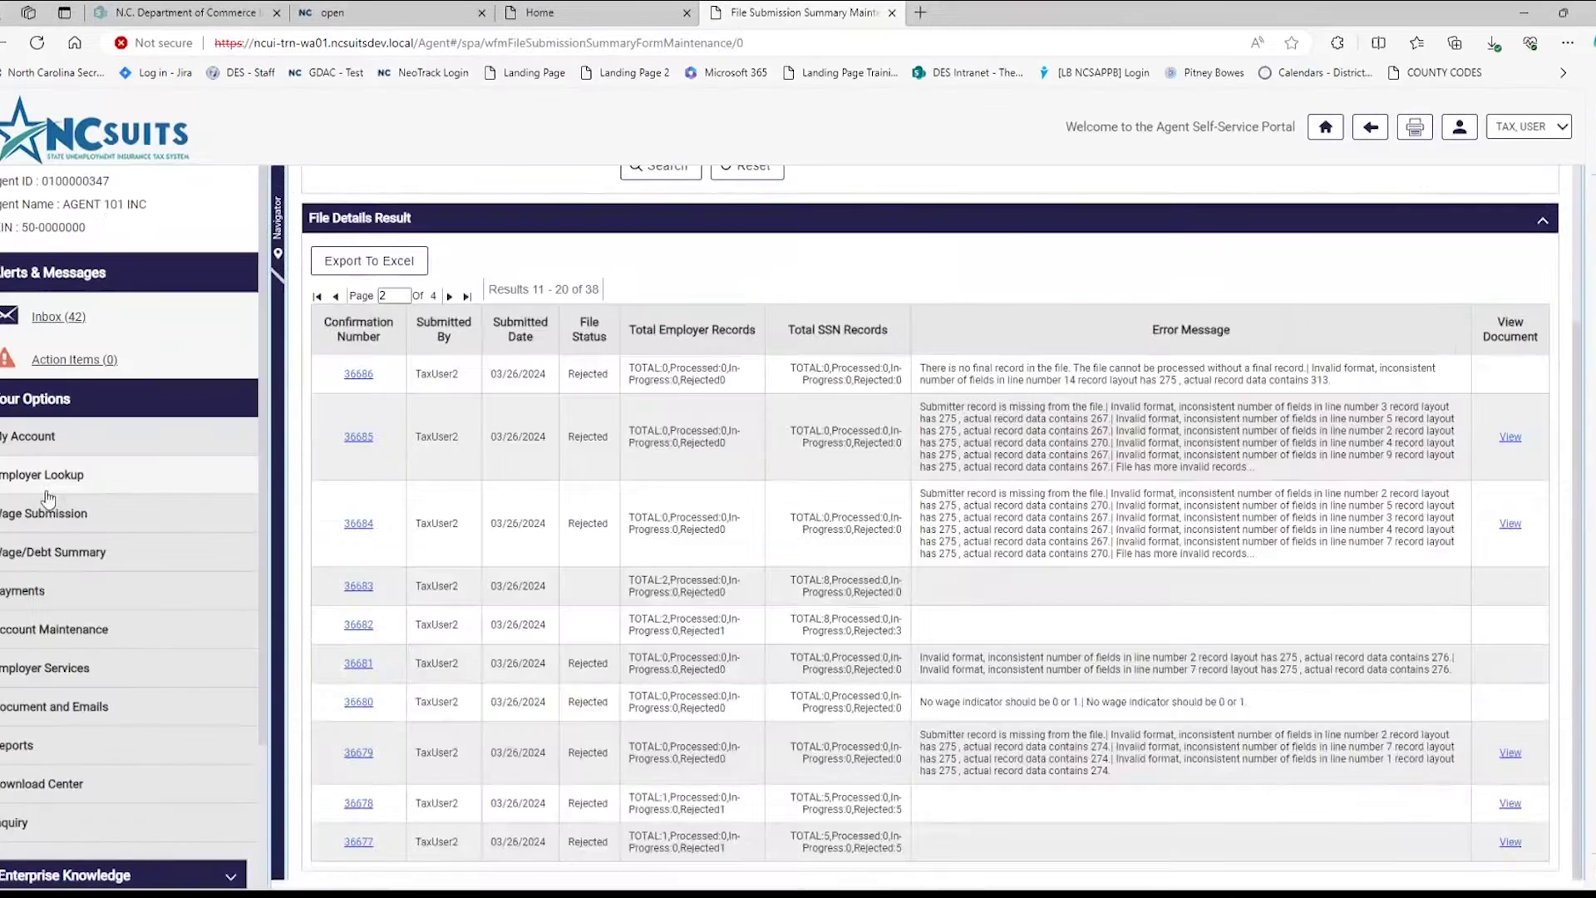
Step: Go from the agent home dashboard through Wage Submission to the Submit Wages upload form
click(108, 486)
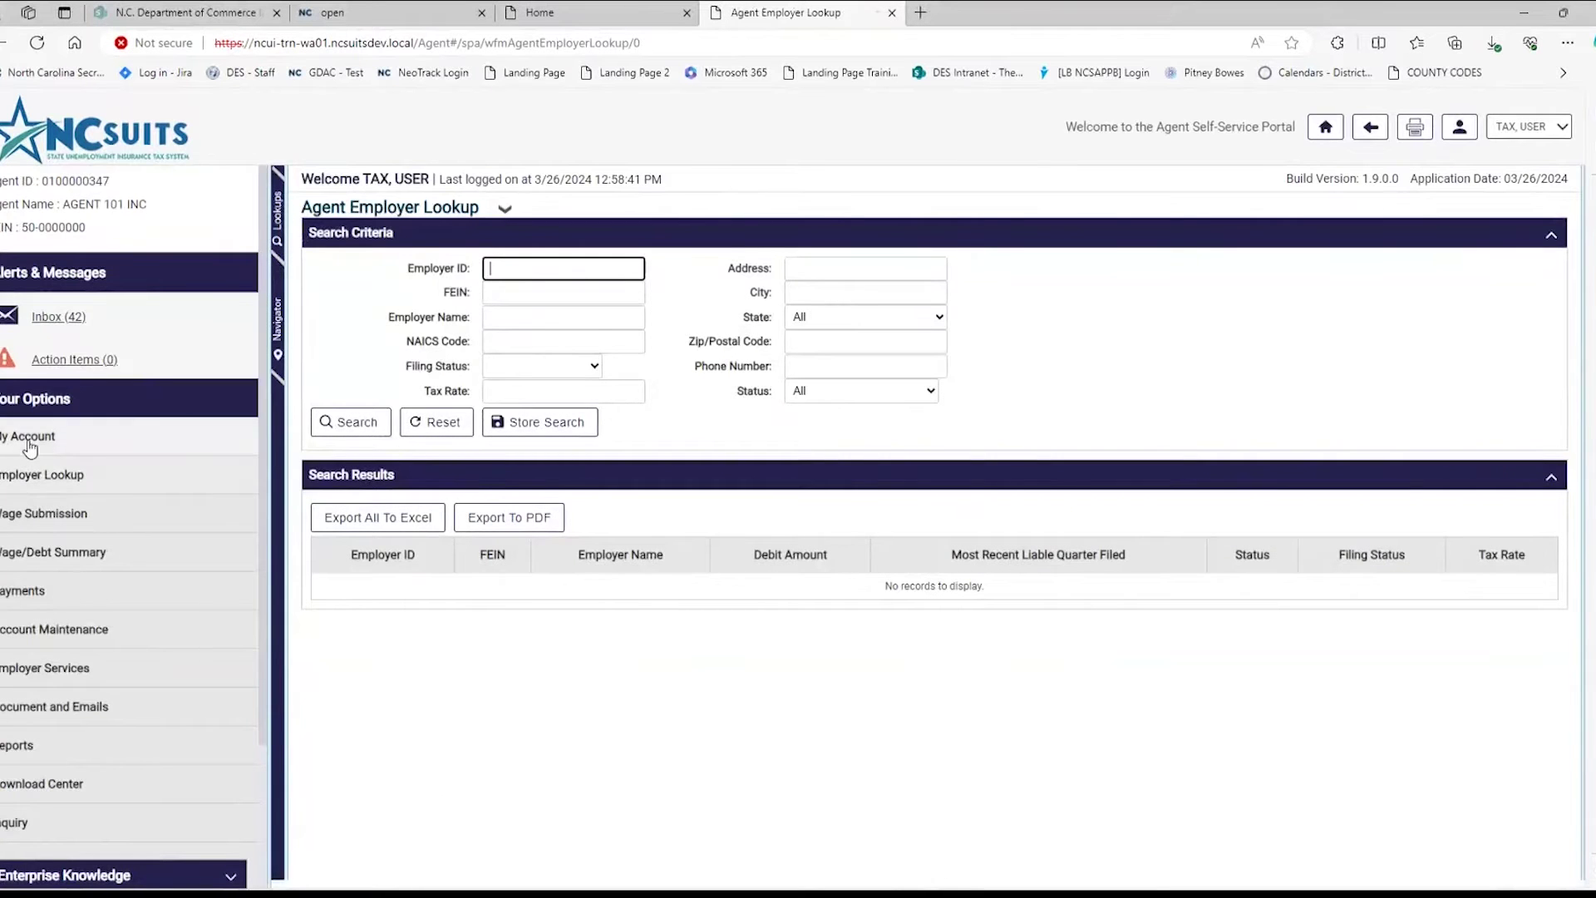
click(30, 443)
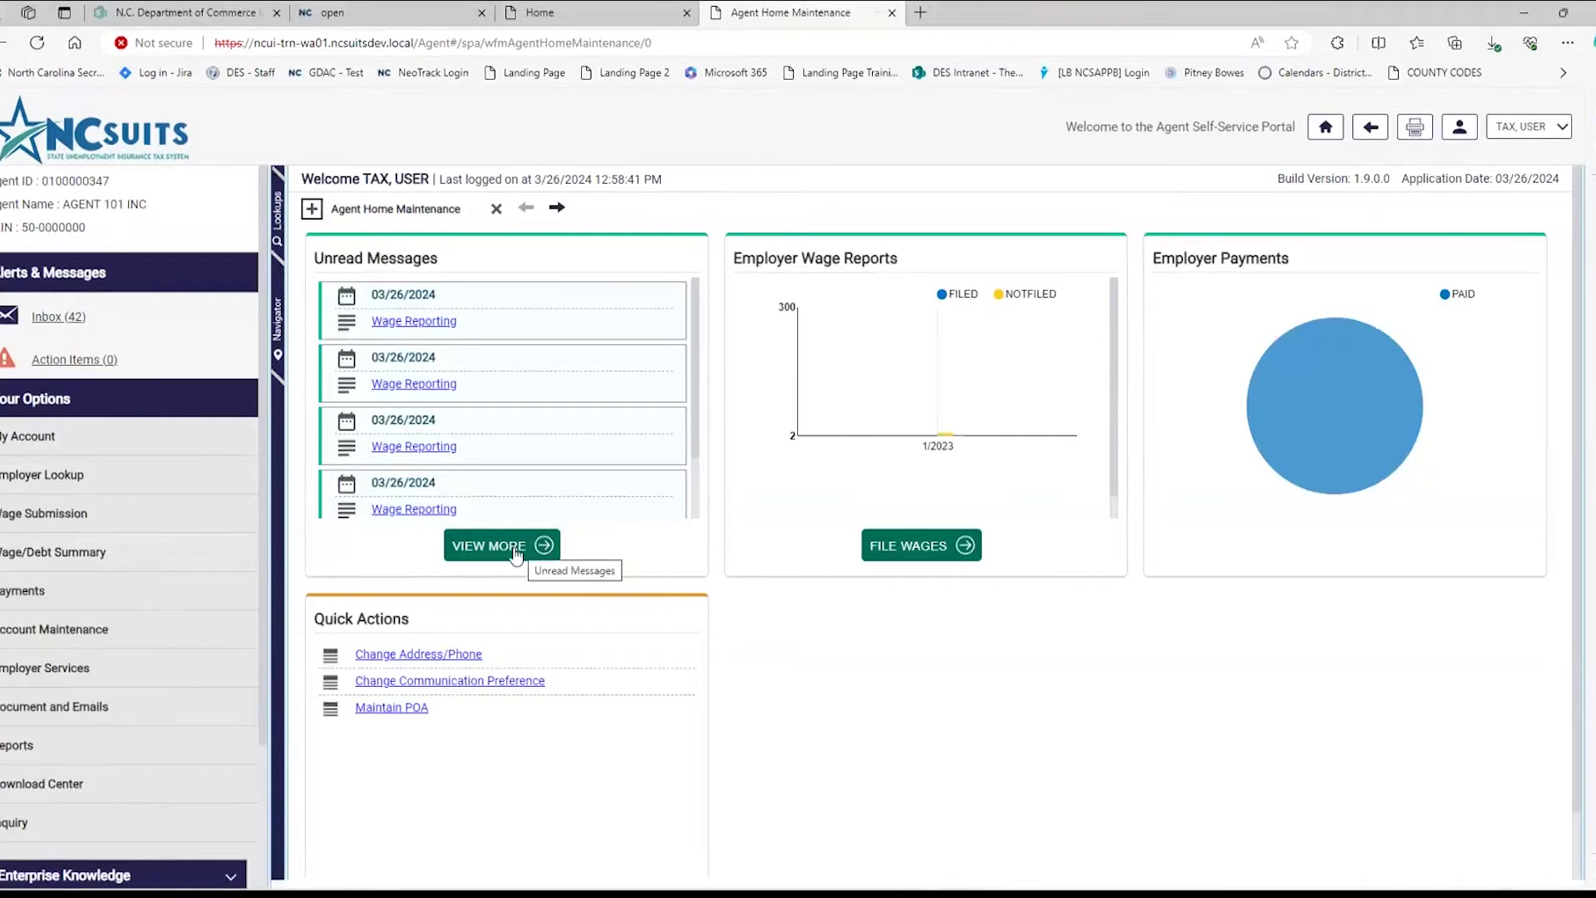
click(83, 523)
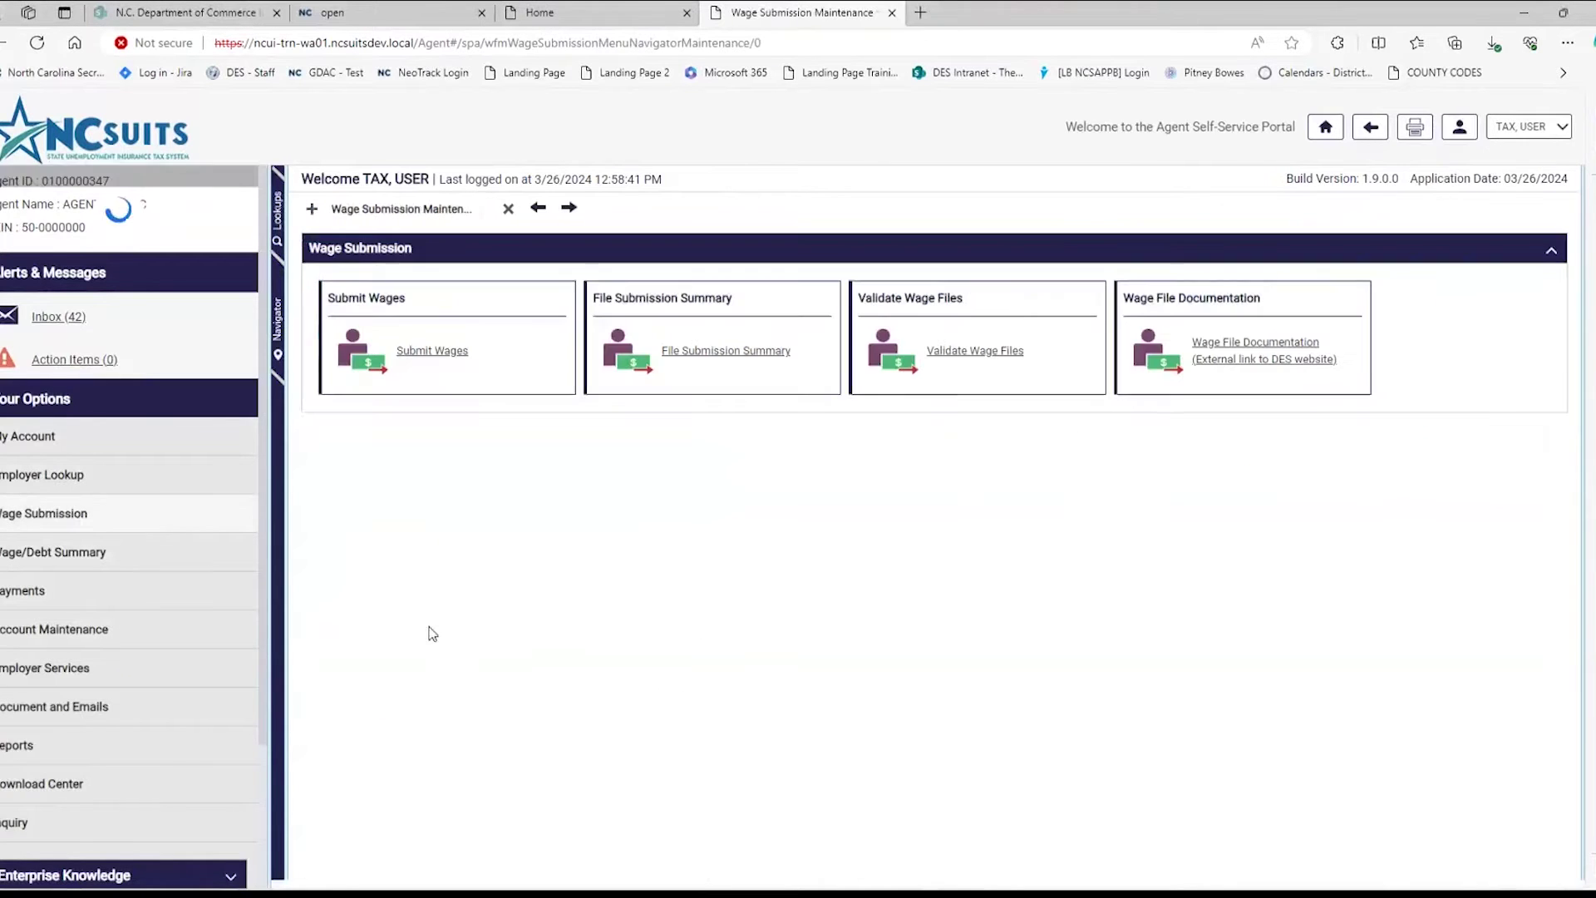
click(458, 359)
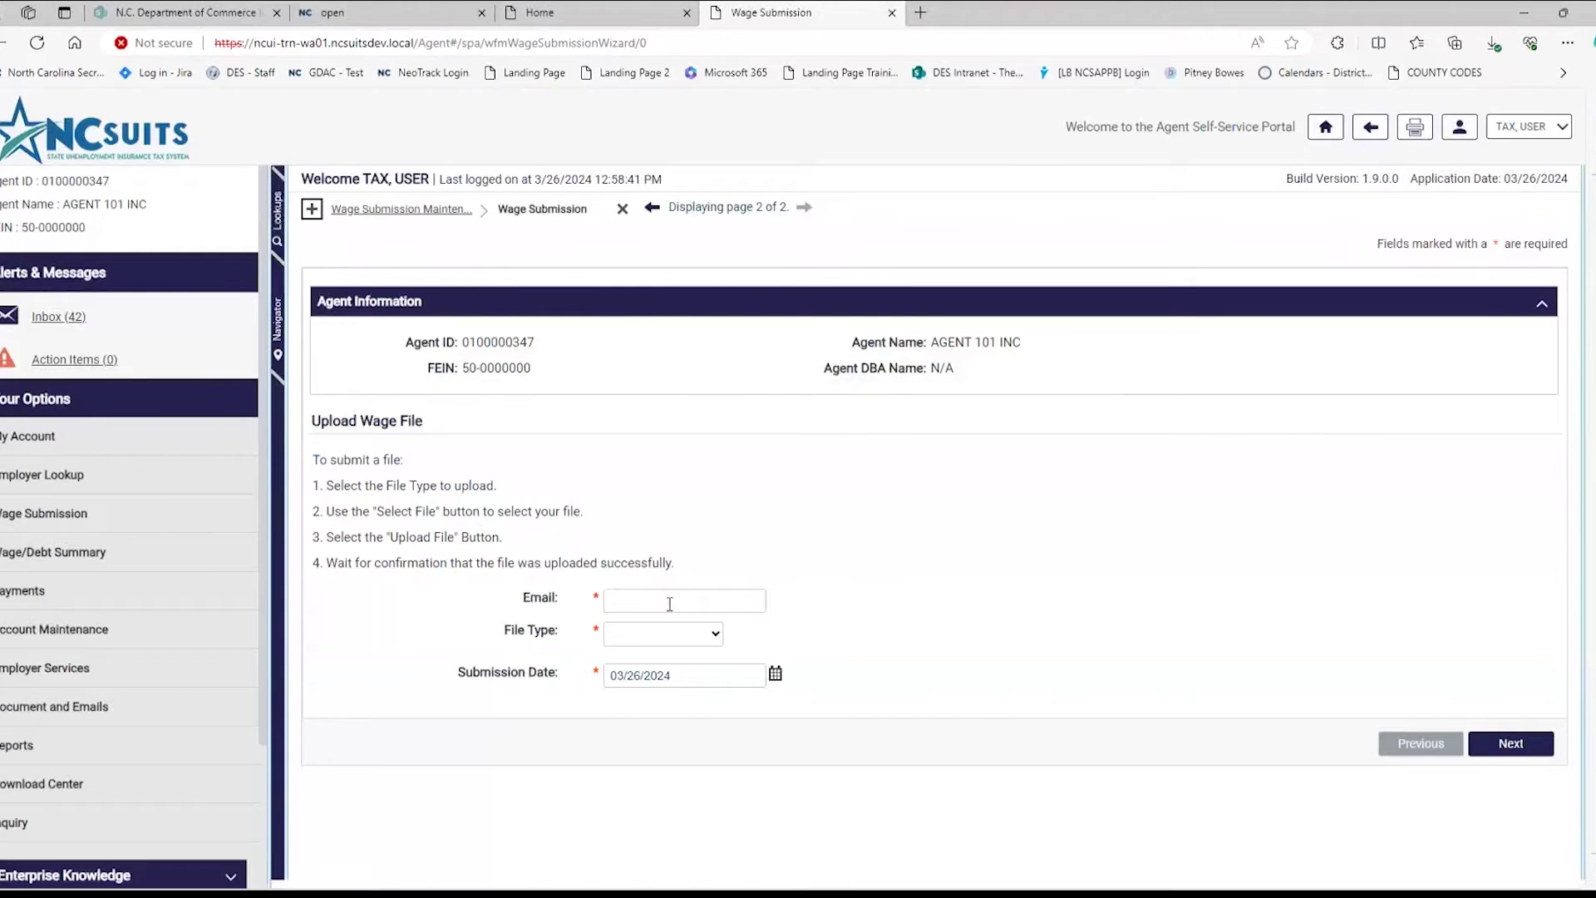
Step: Fill the e-mail field from a saved entry and set File Type to ICESA
click(669, 602)
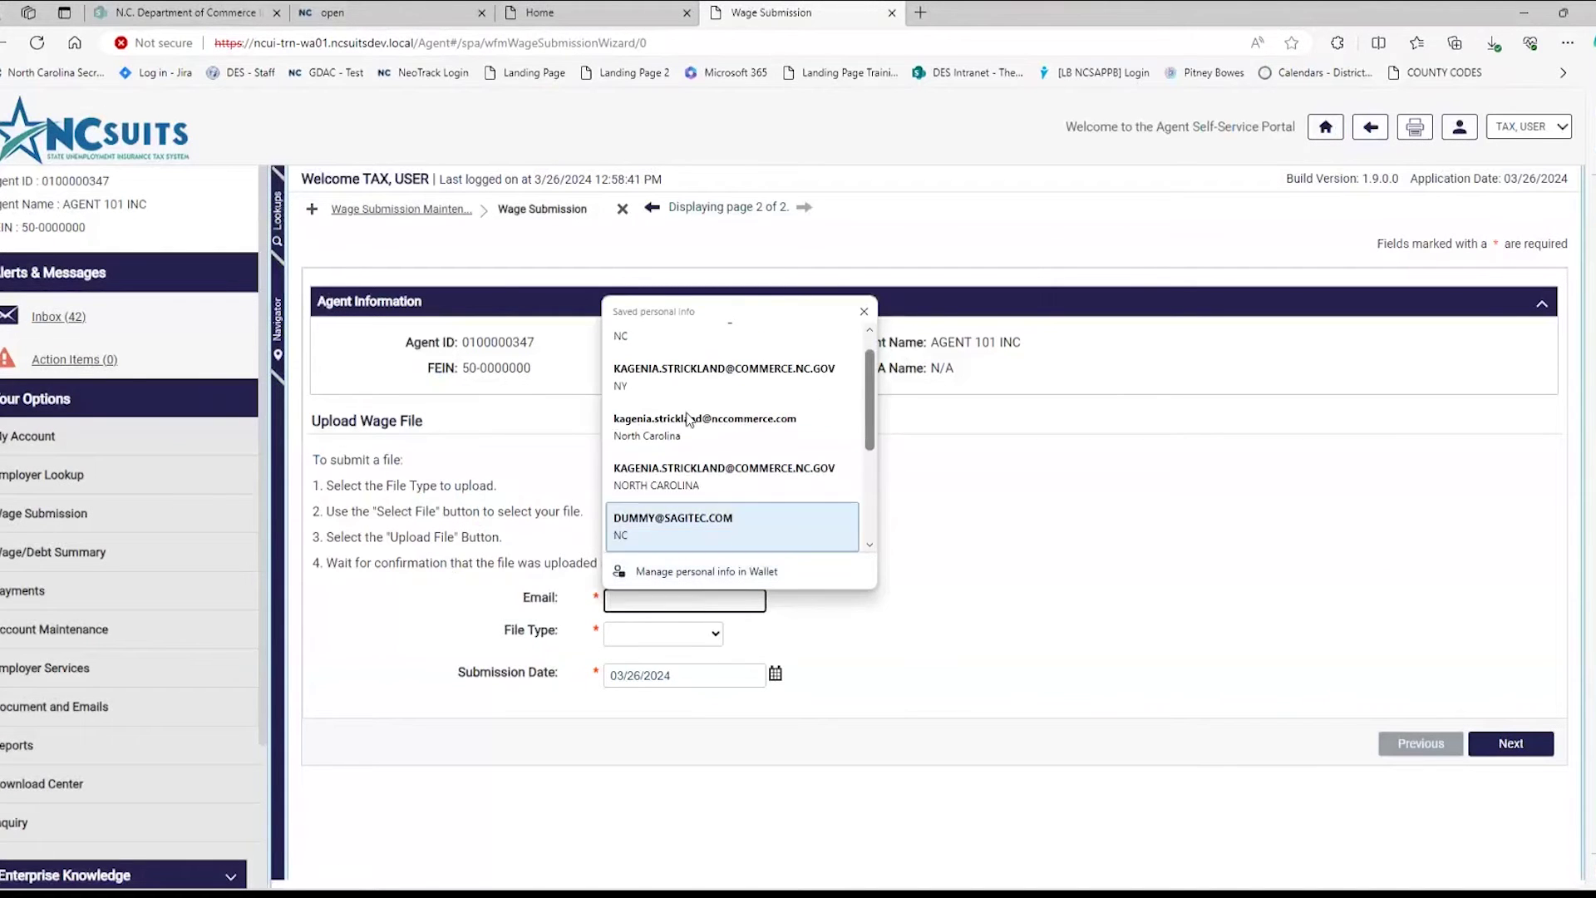
click(688, 381)
click(713, 634)
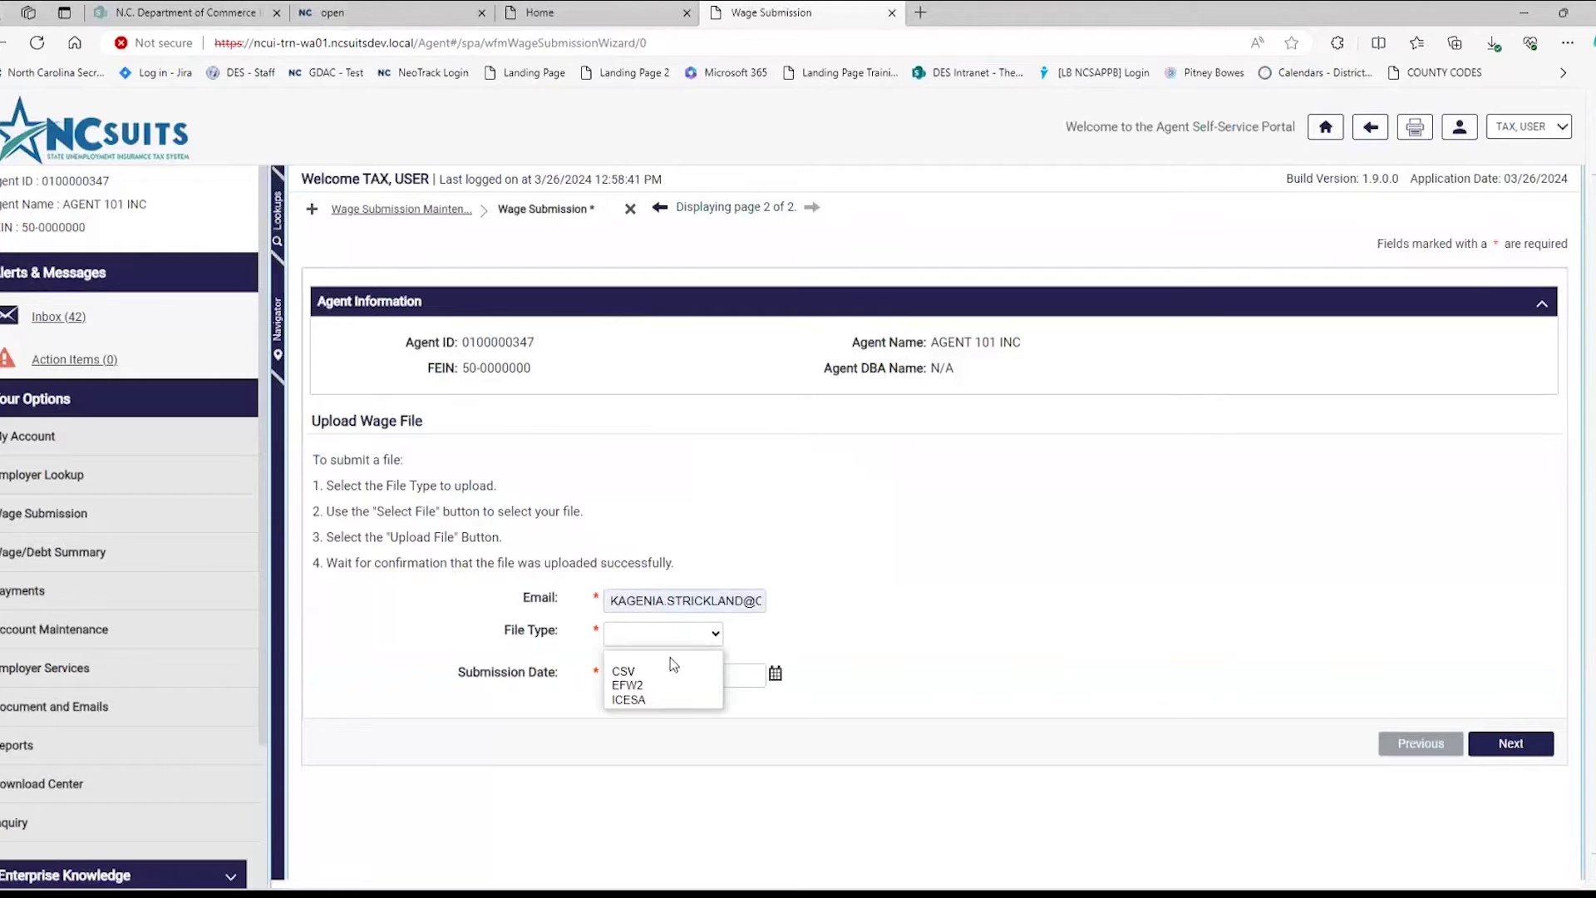
click(670, 703)
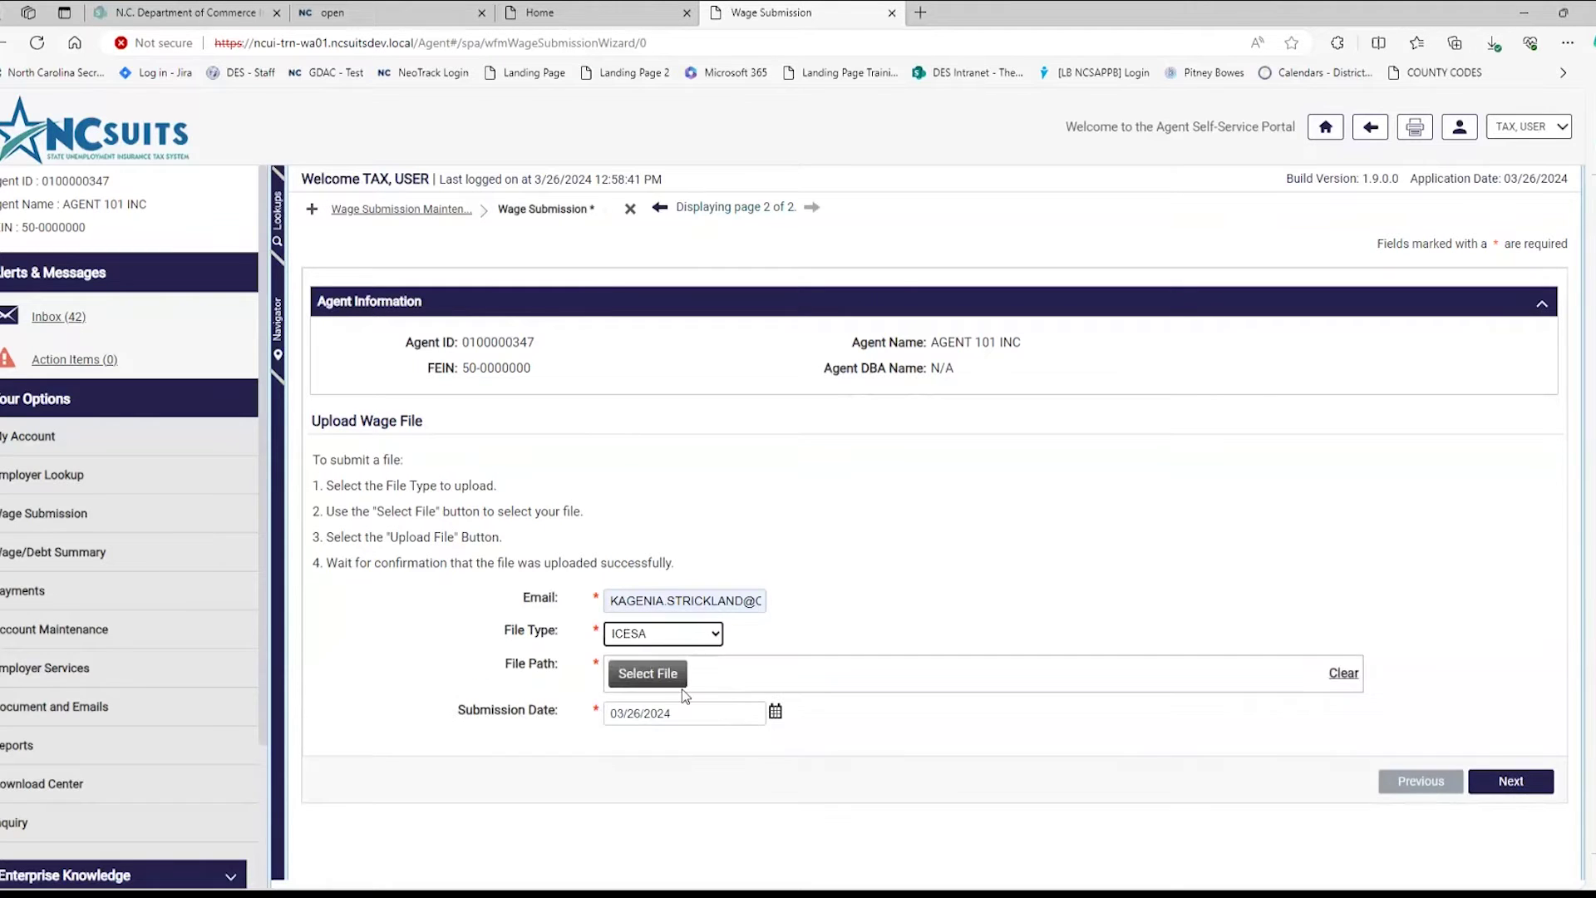
Step: Upload 'AgentICESA Test File with Error Fixed.txt' as the wage file
click(647, 672)
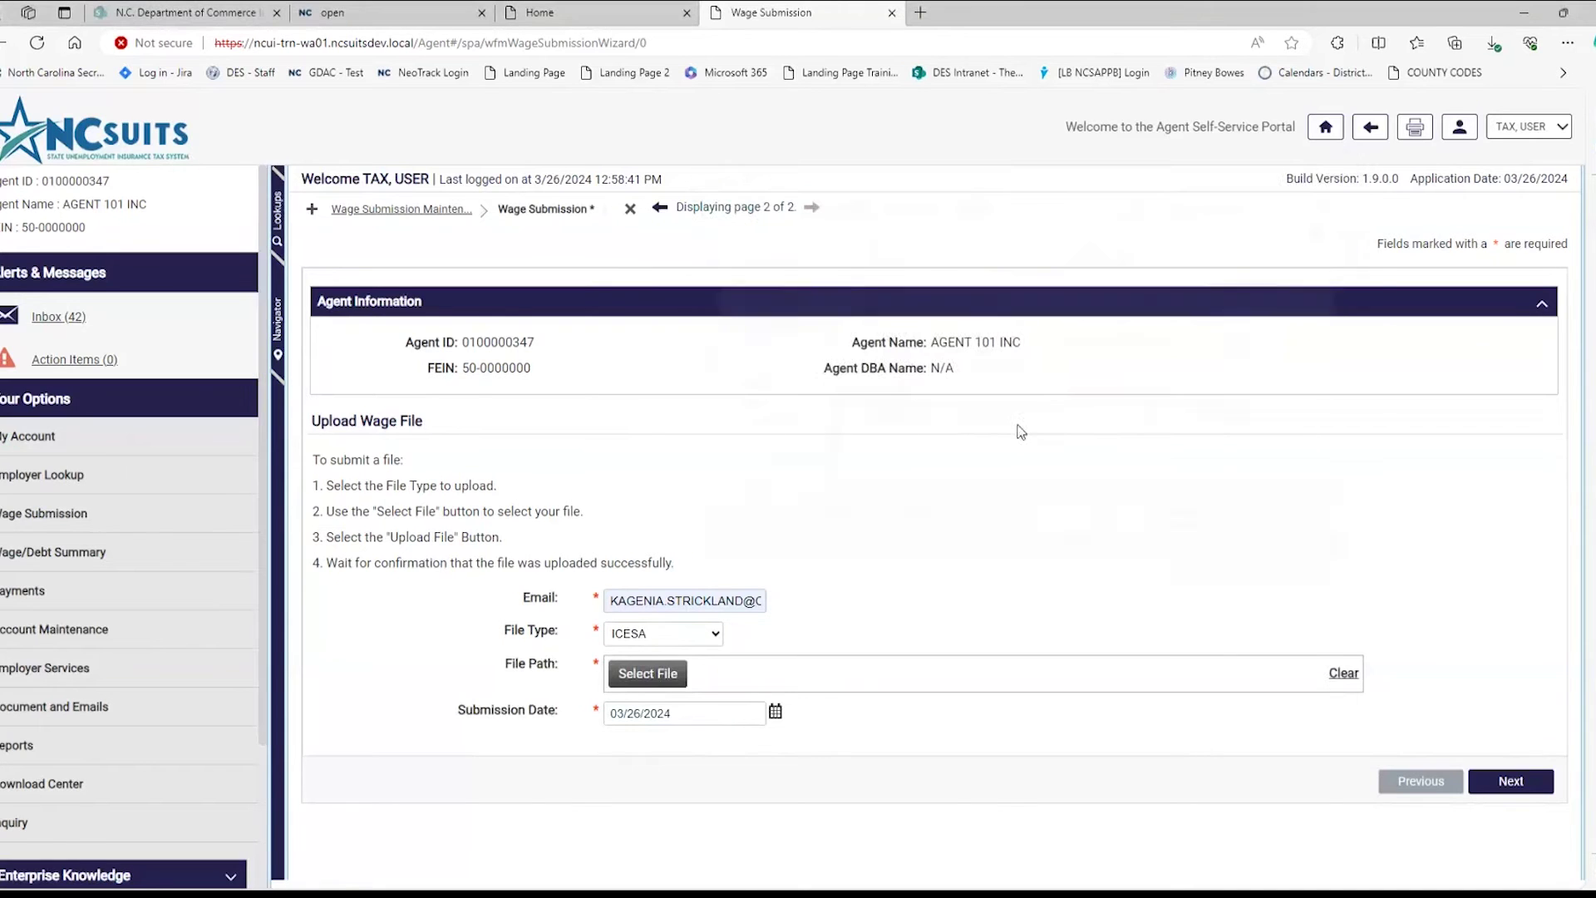
scroll(690, 731, down, 1)
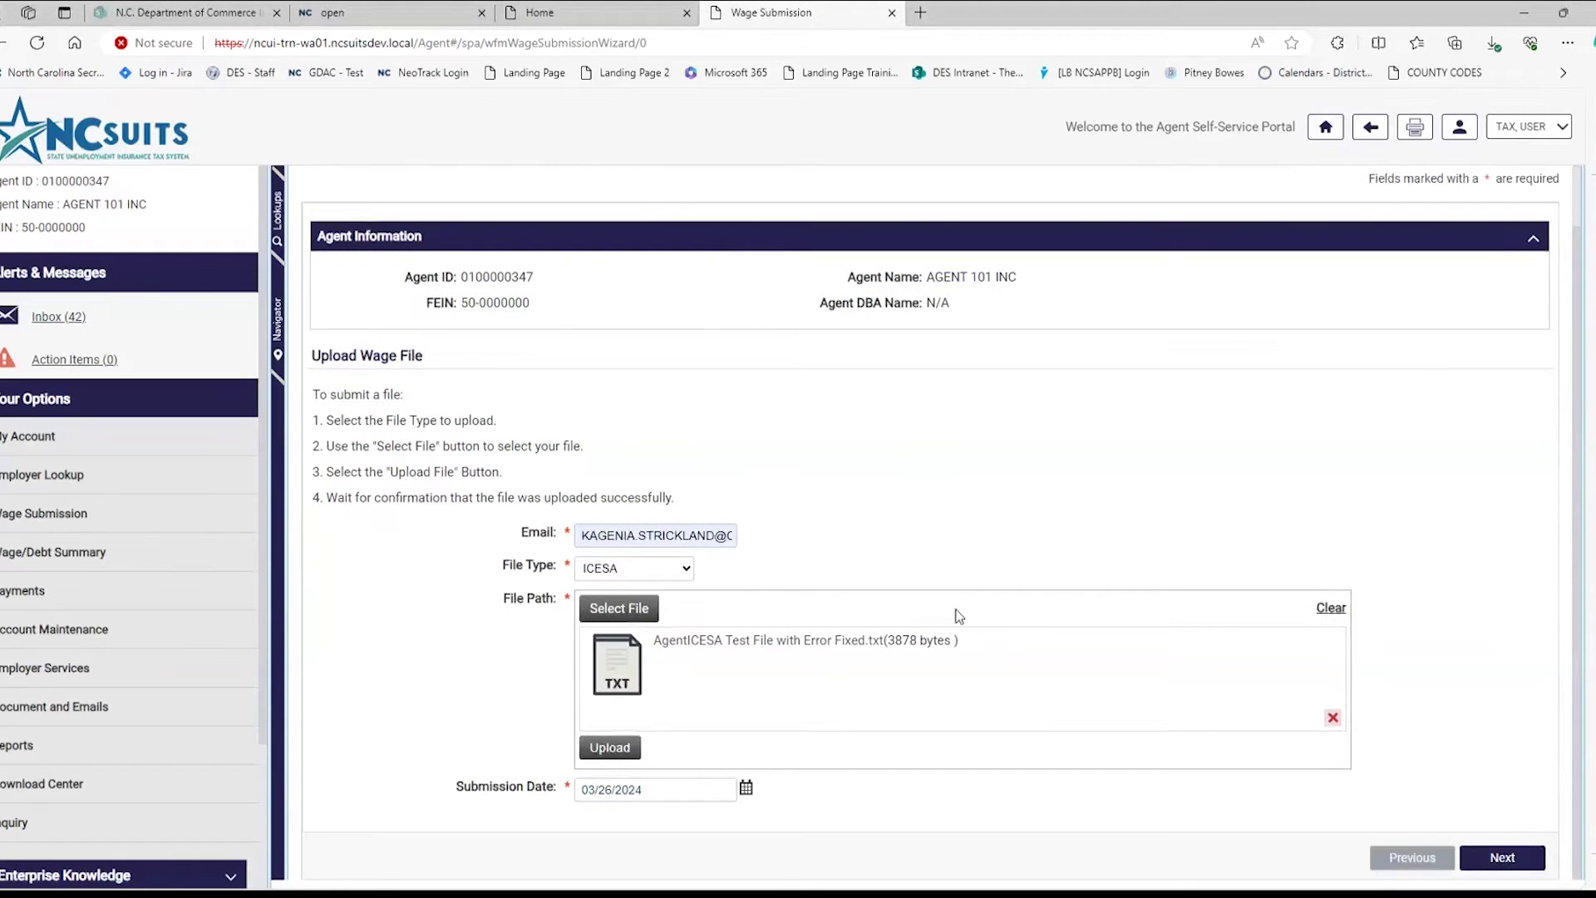
click(629, 752)
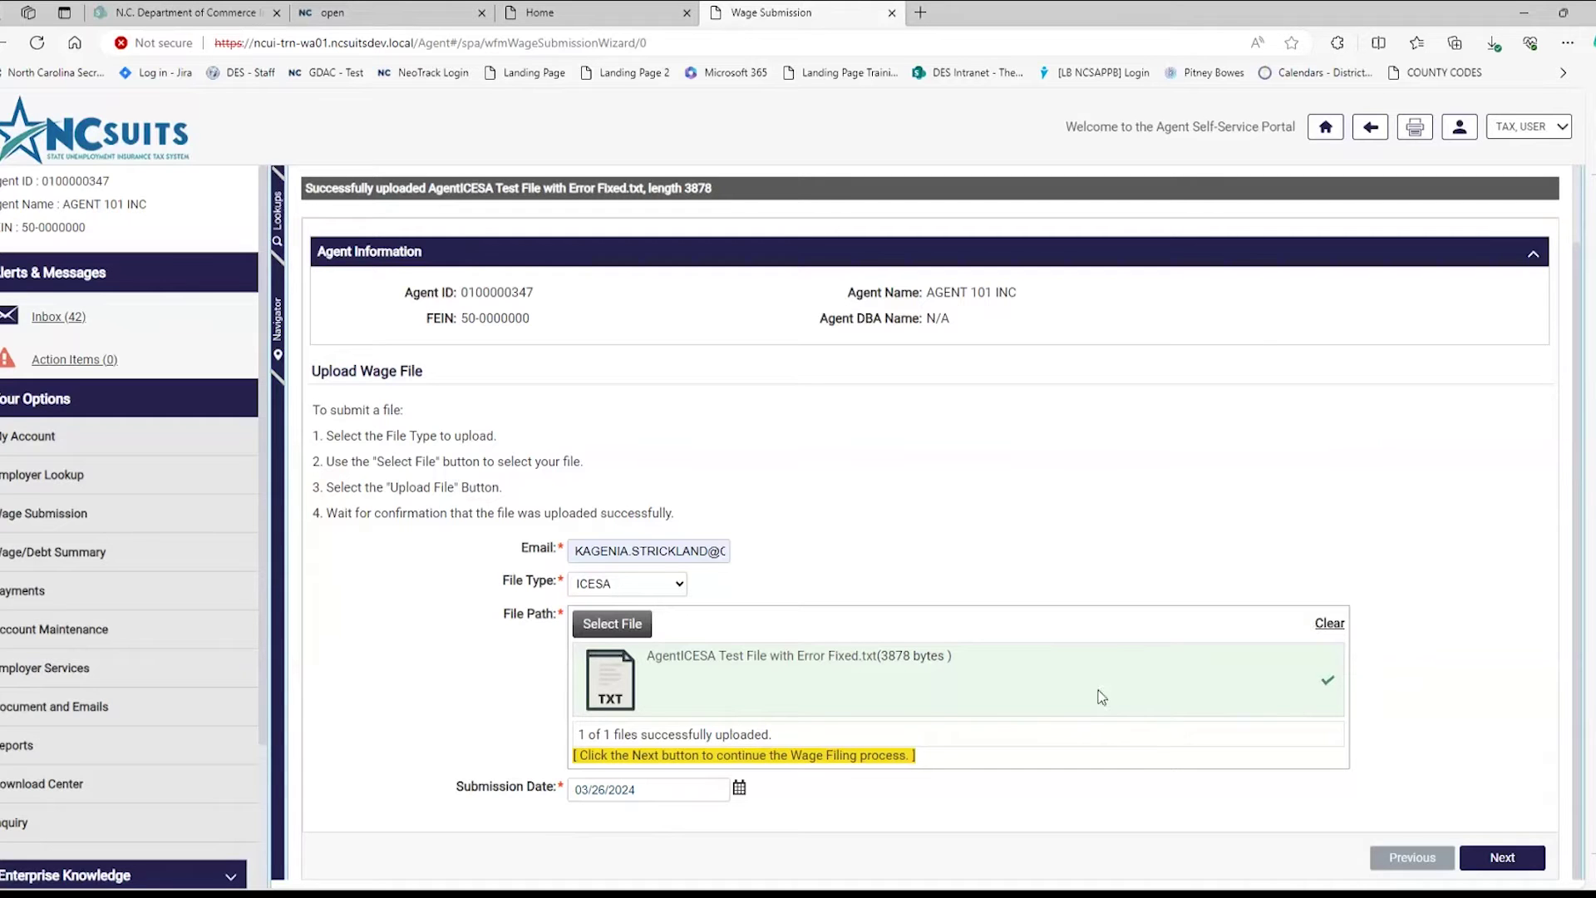
Step: Certify and submit the wage report, get confirmation number 36697, and close the confirmation
click(1503, 854)
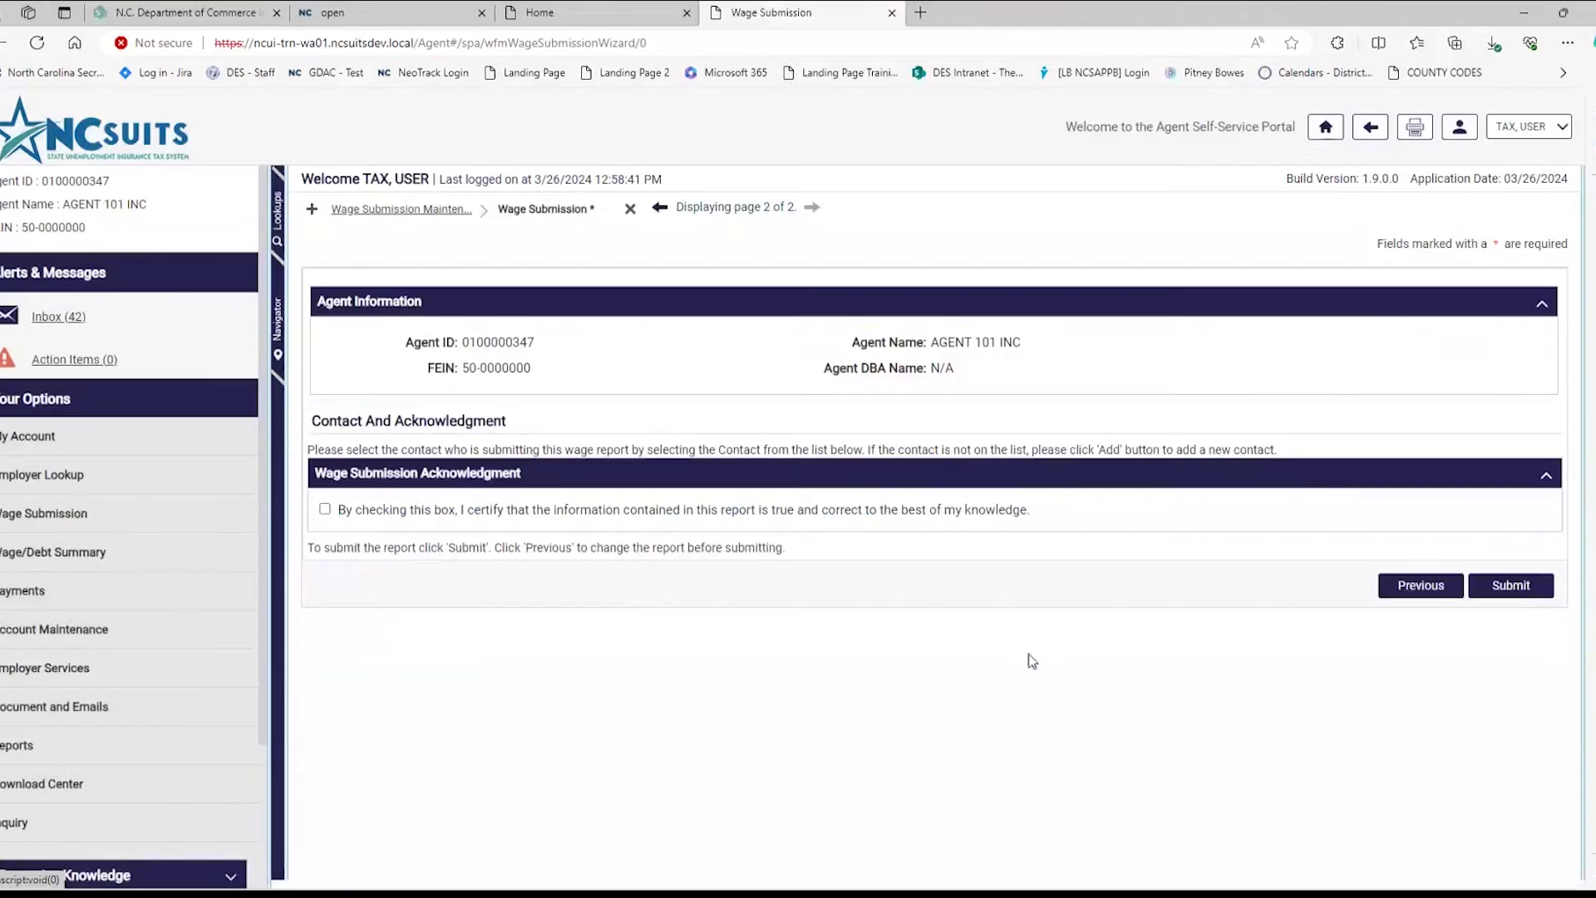
click(325, 510)
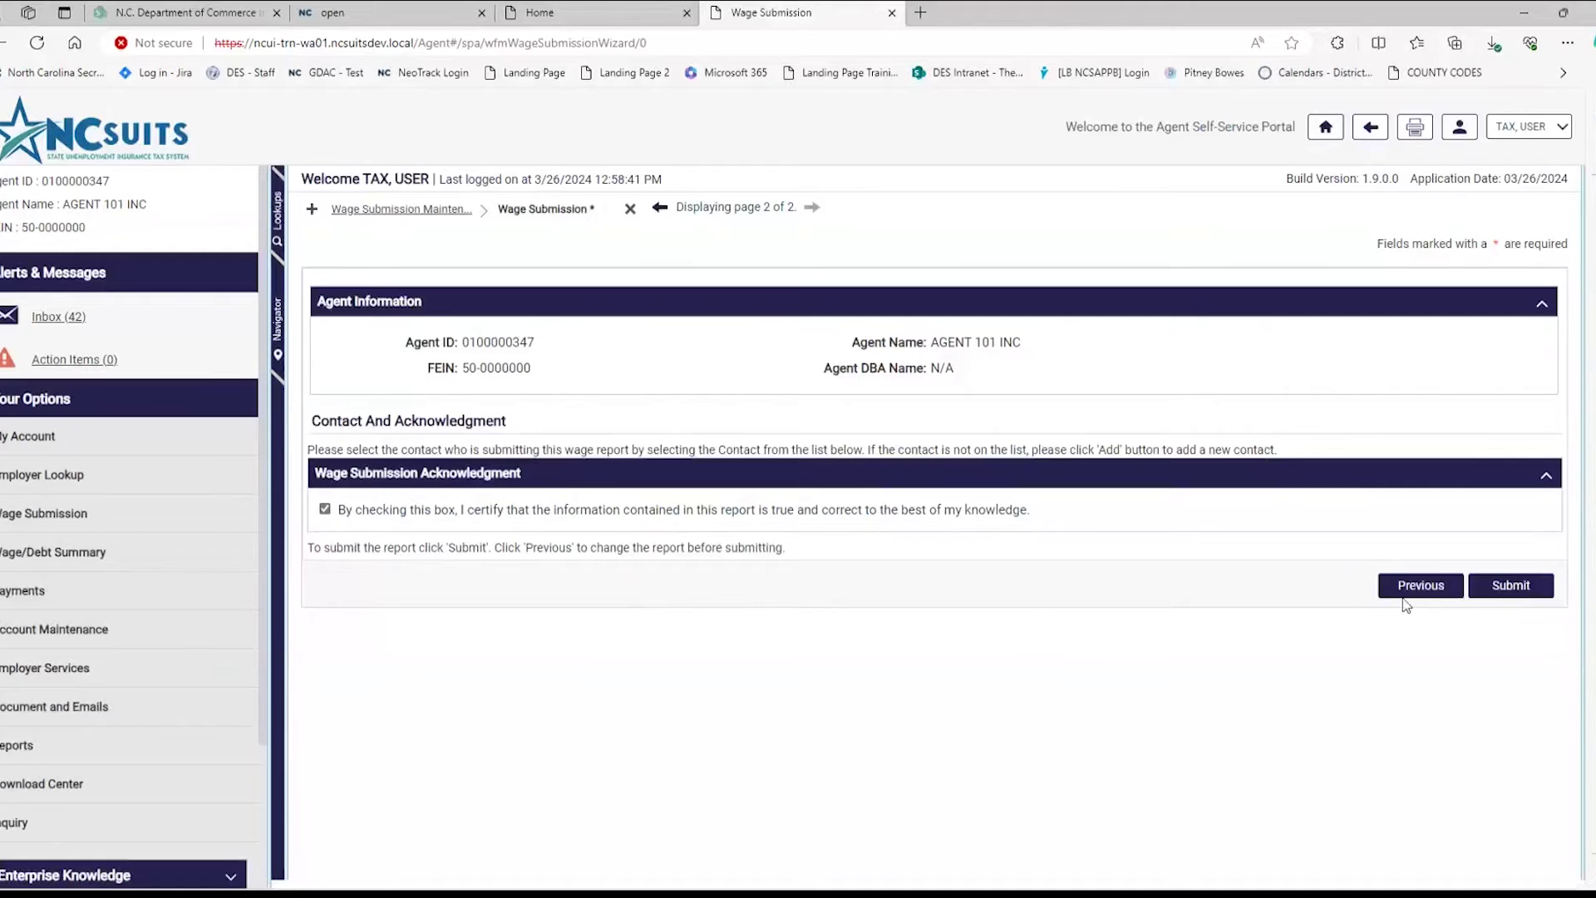
click(1503, 588)
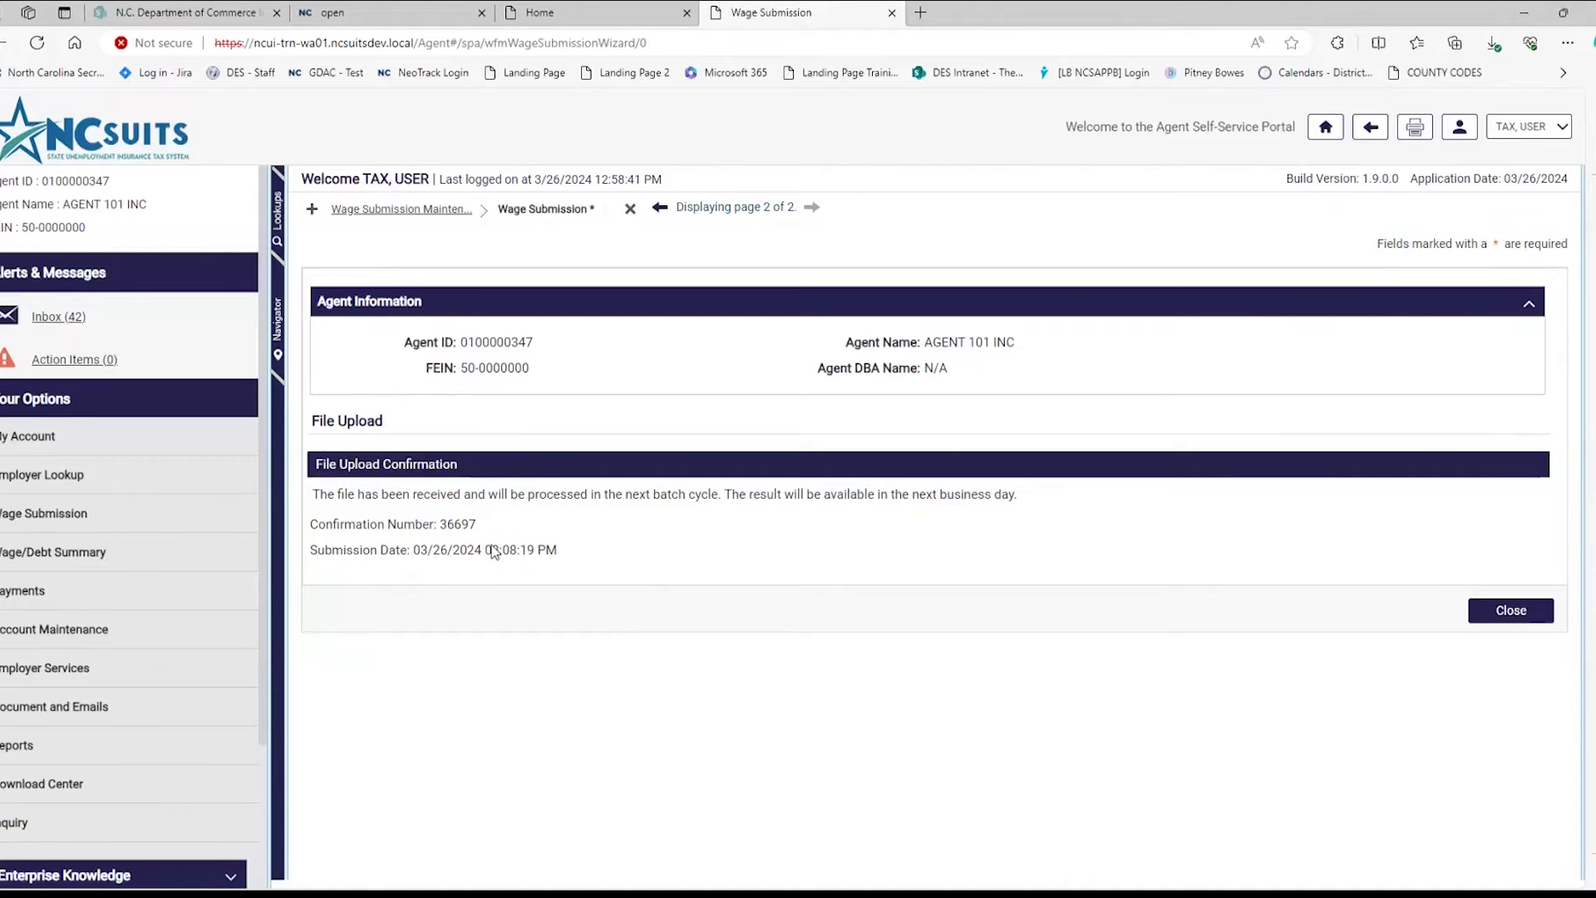
click(1487, 619)
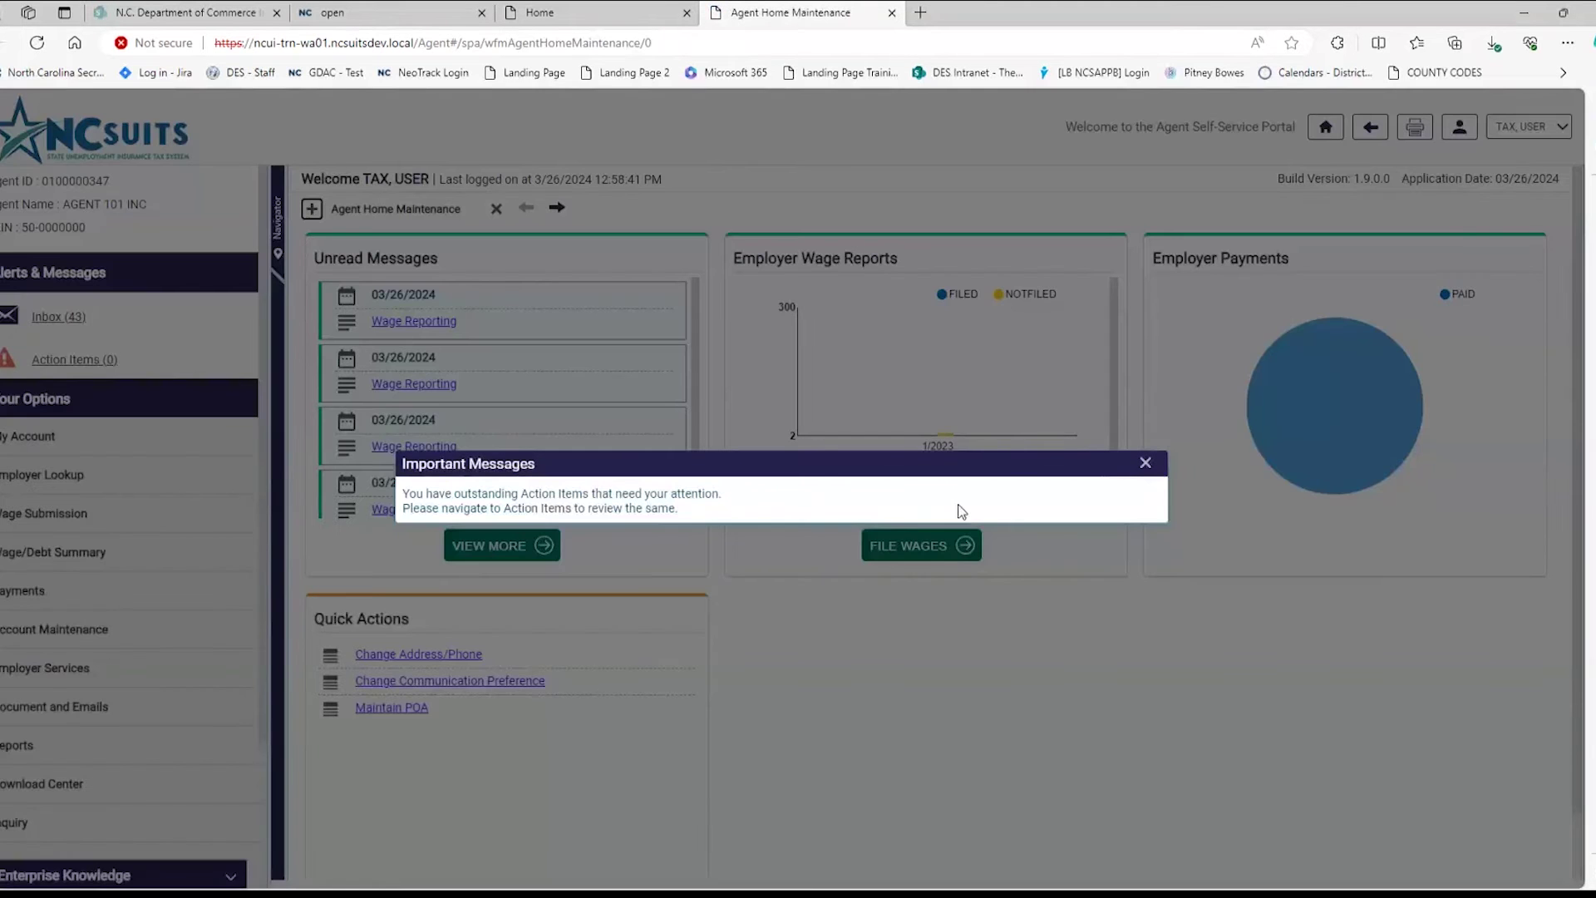
Step: Dismiss the Important Messages notice and open rejected file 36687 from File Submission Summary
click(1145, 463)
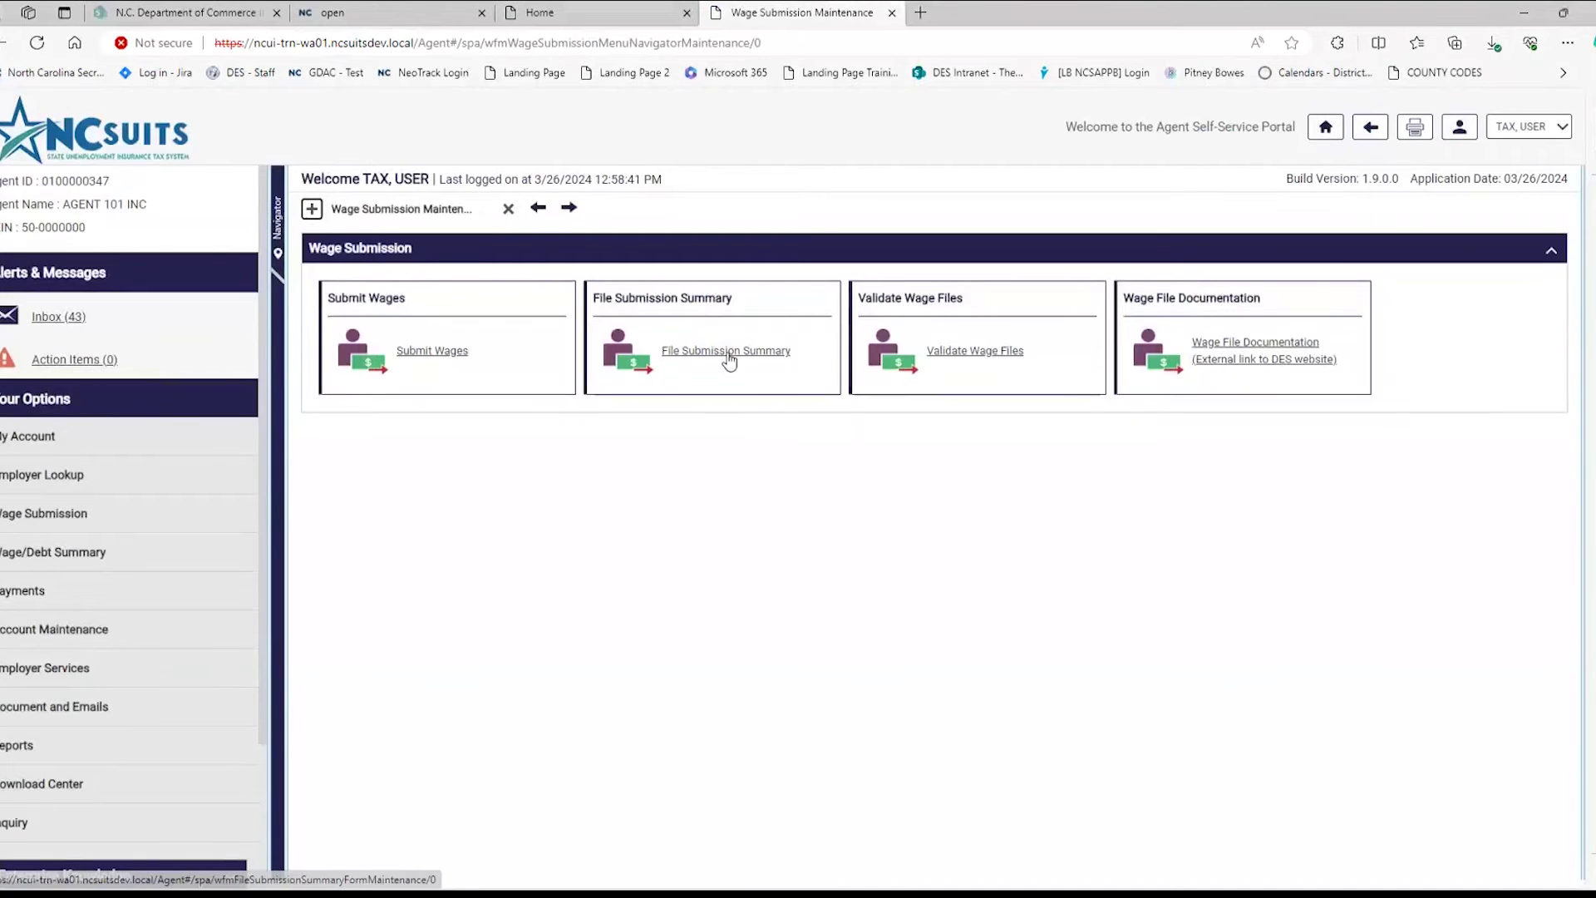
click(728, 354)
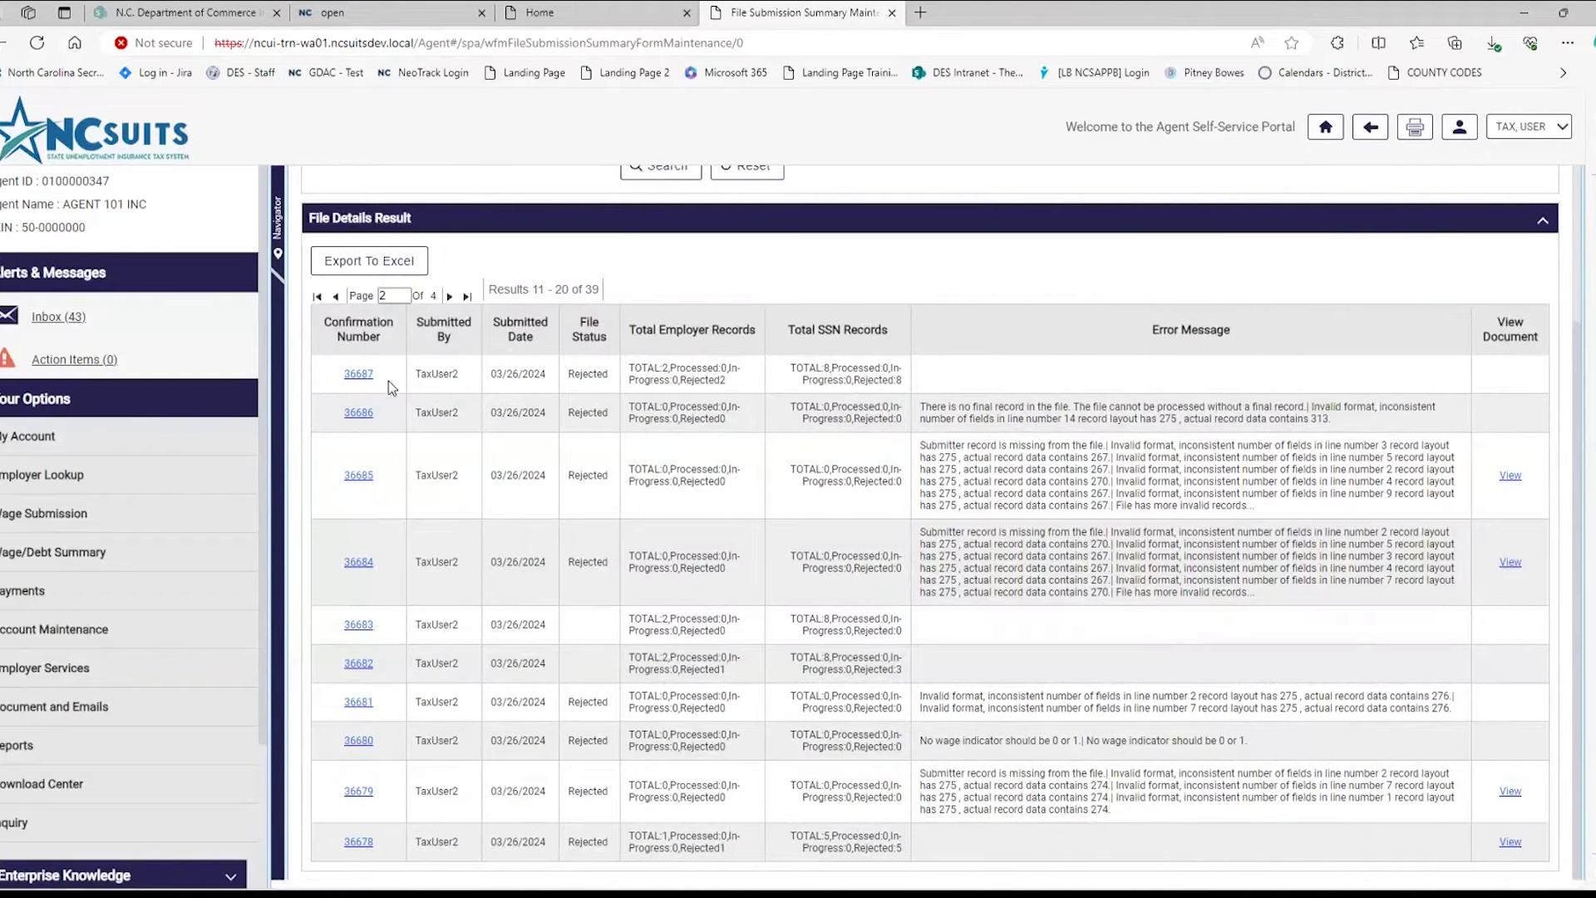
scroll(388, 381, up, 2)
scroll(405, 500, down, 1)
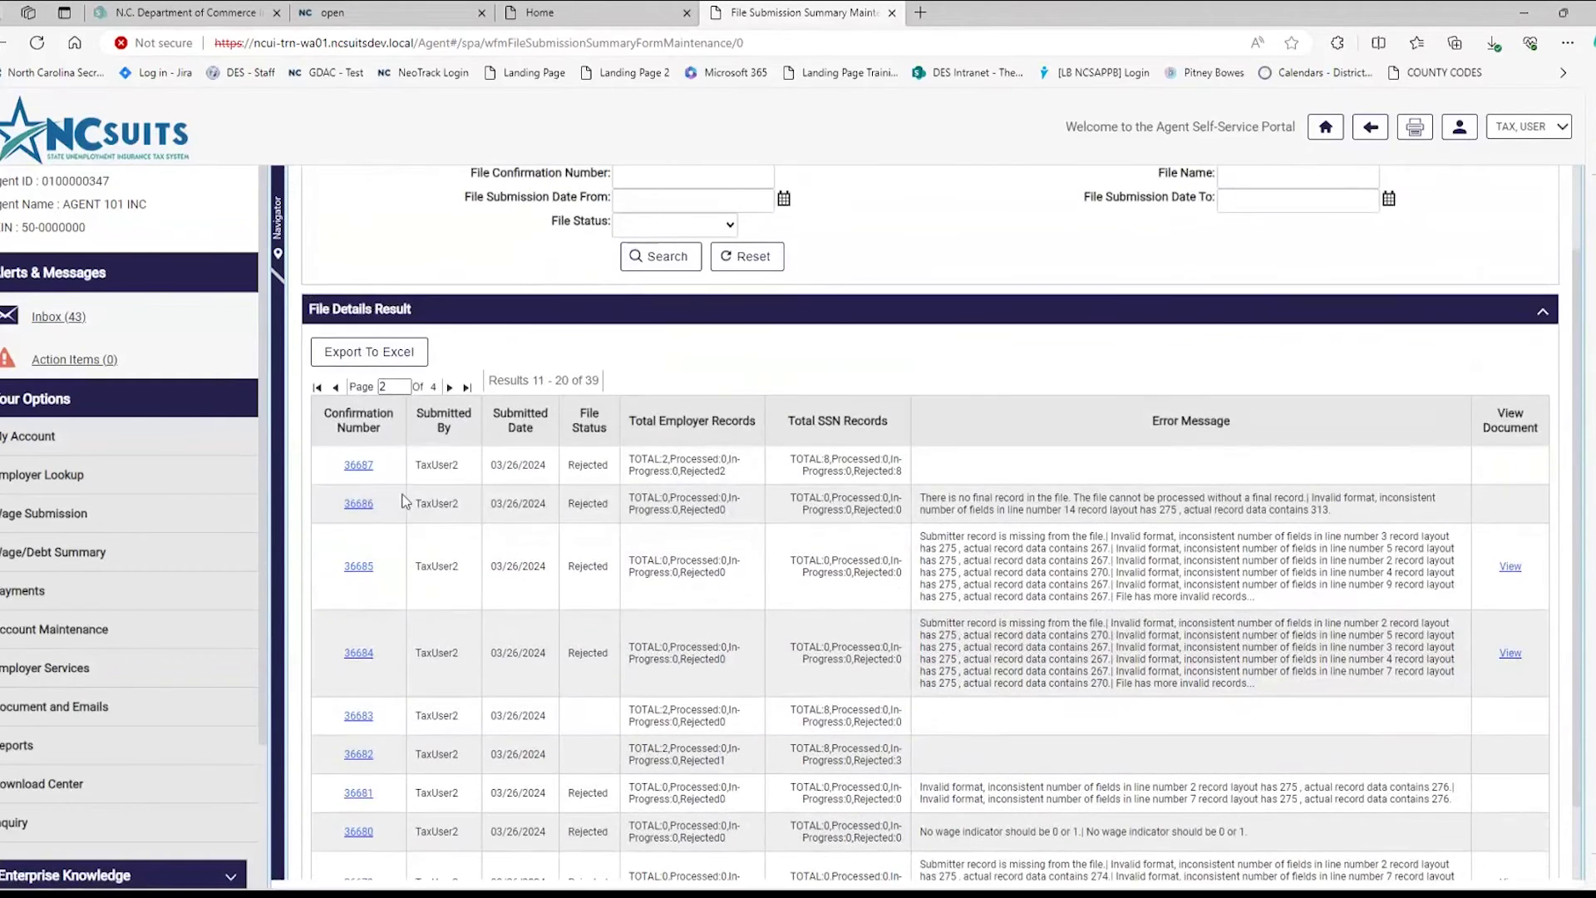
click(358, 466)
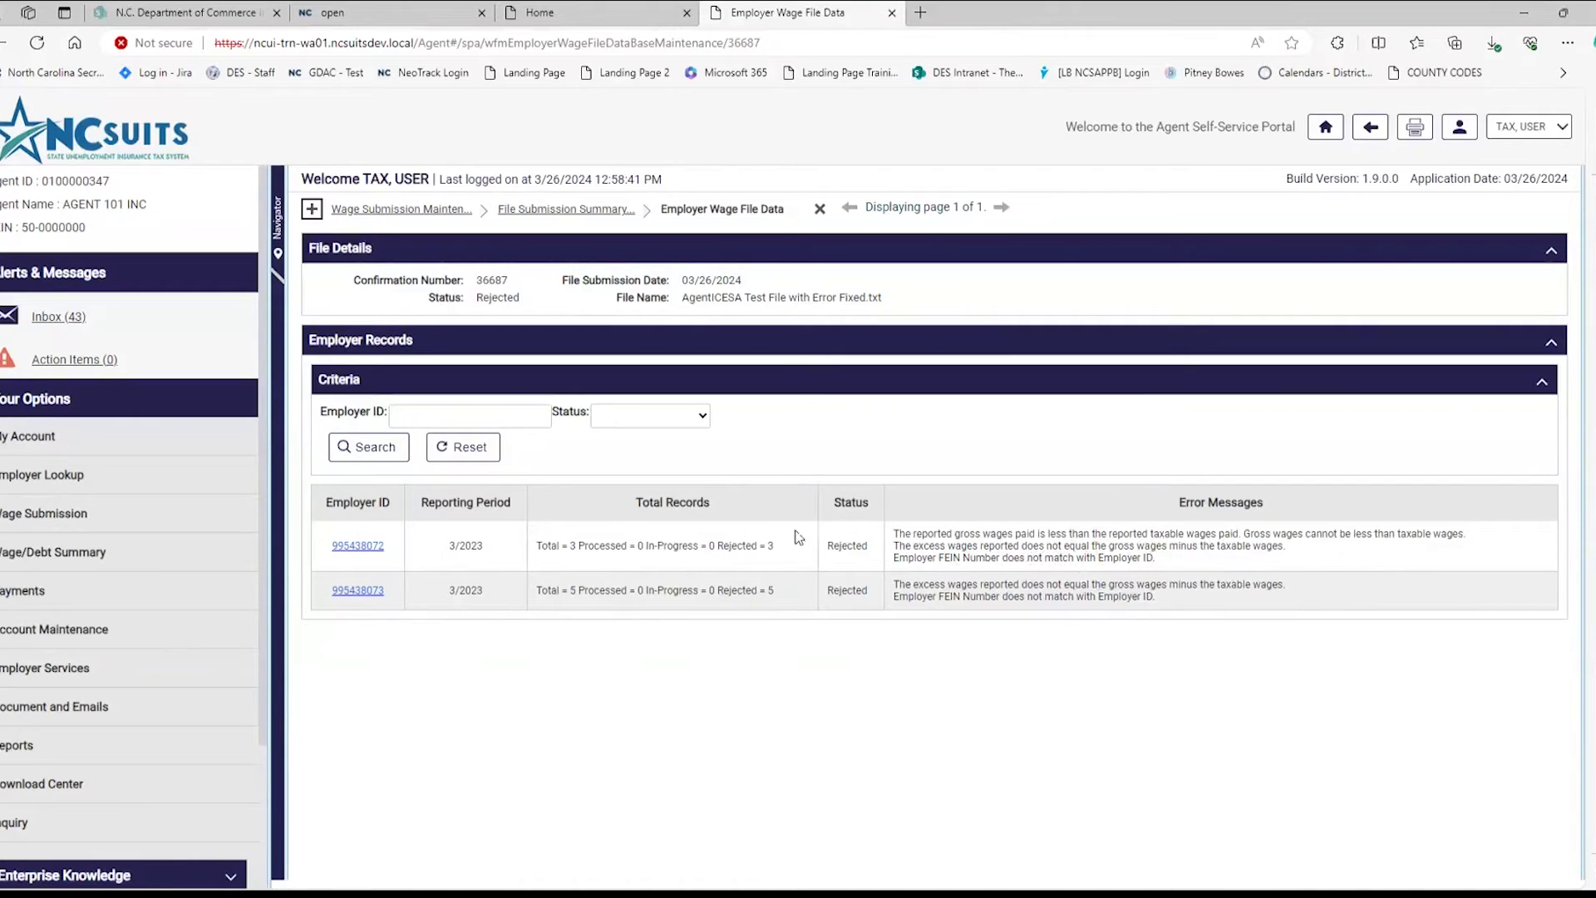
Step: Reopen file 36687's details and show the employee records for employer 995438072
click(820, 208)
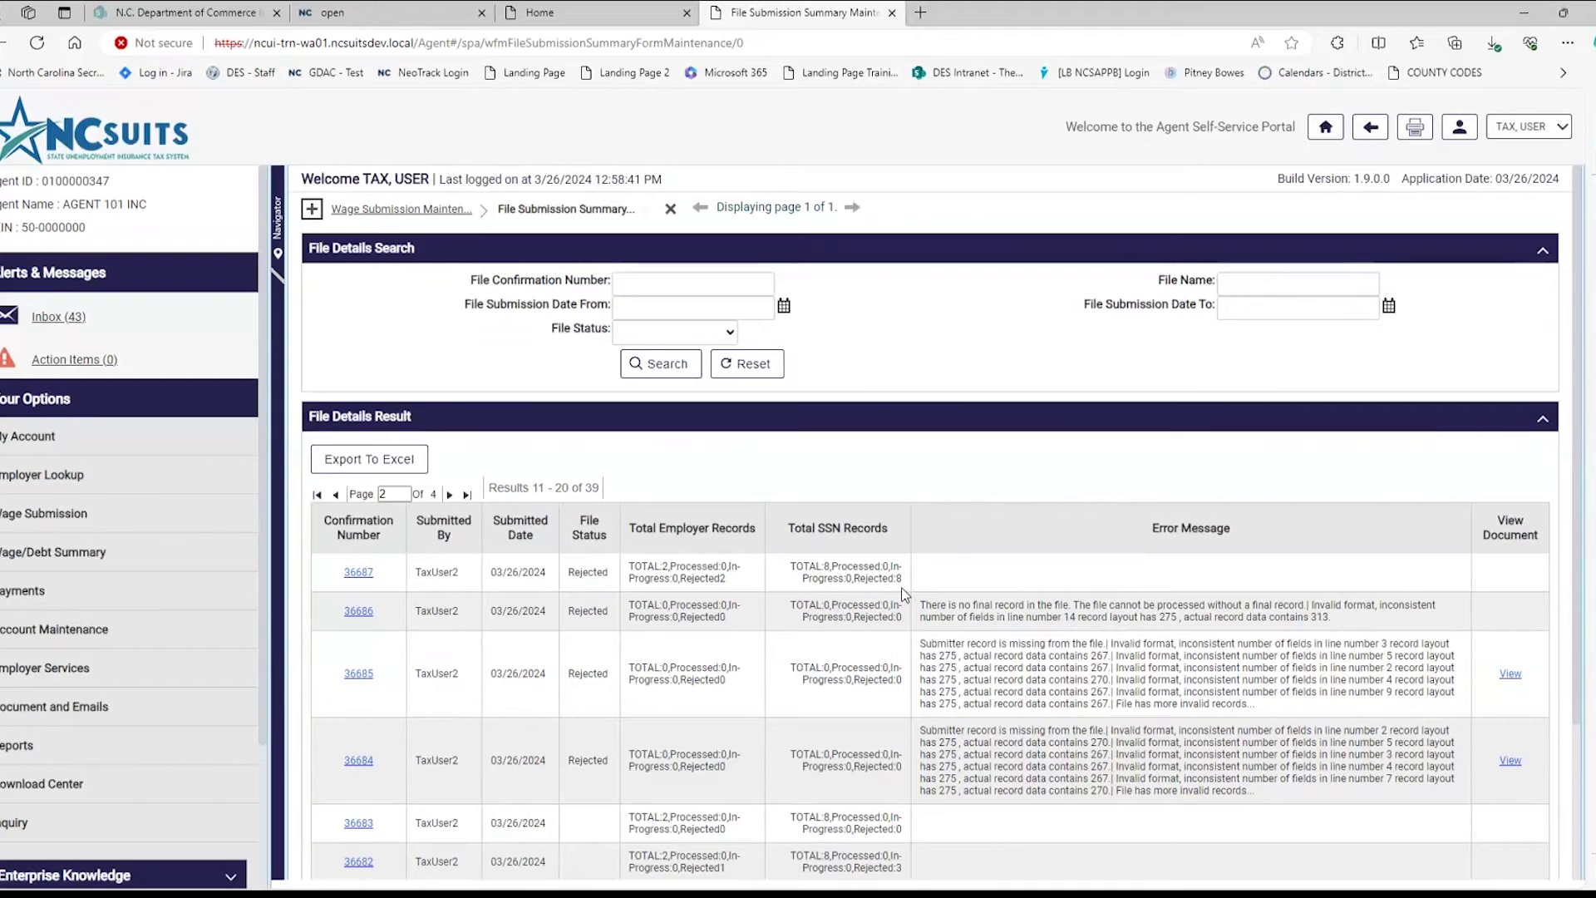
click(360, 573)
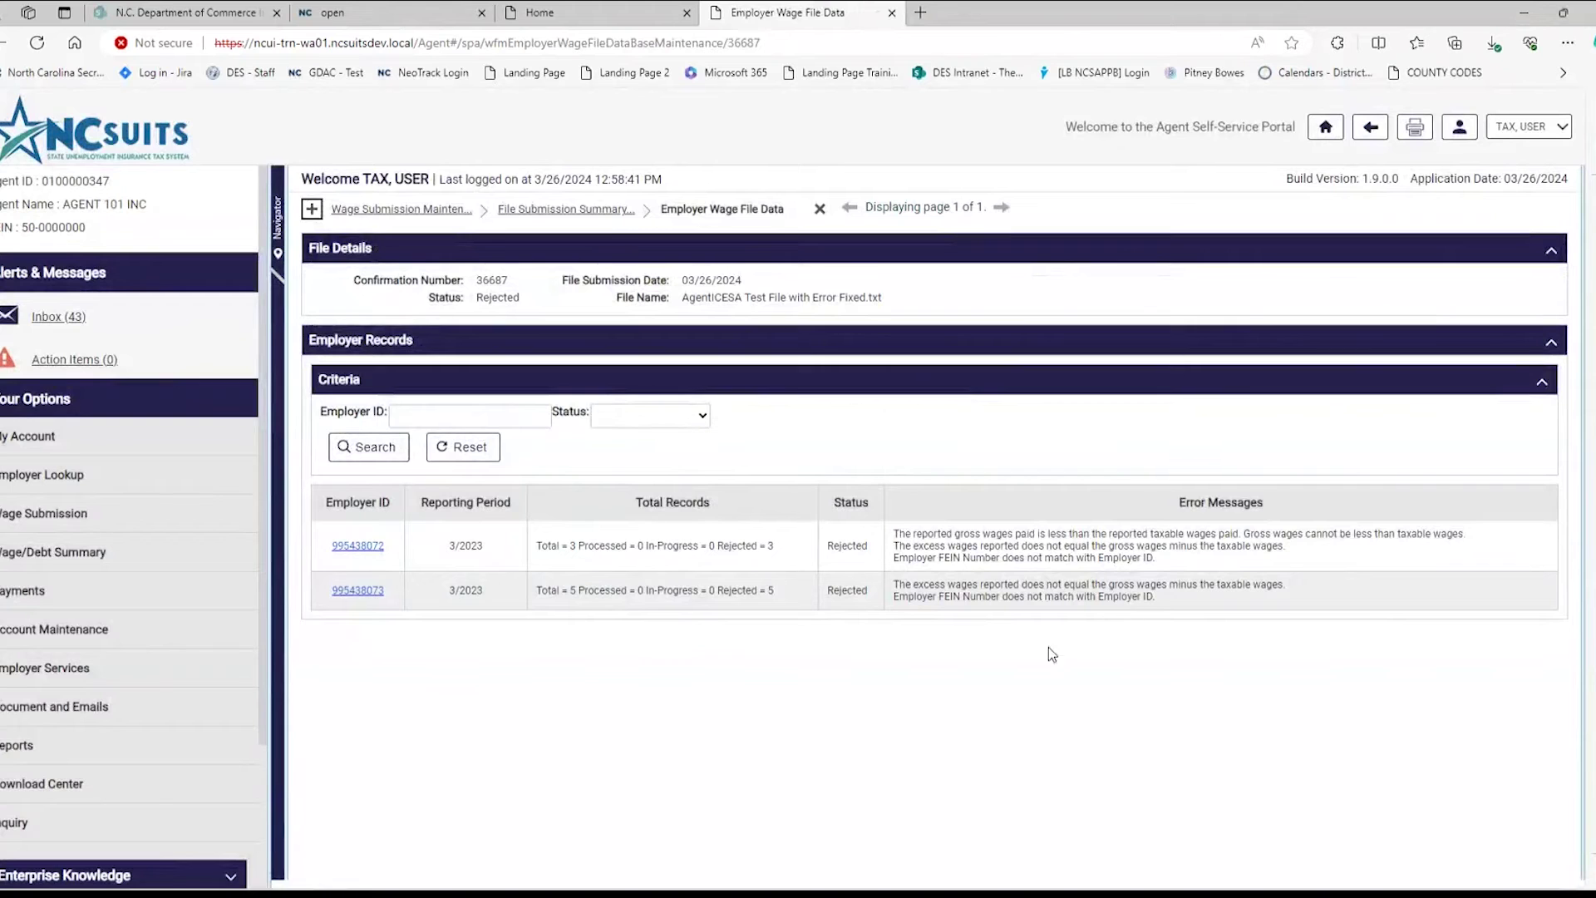
click(380, 556)
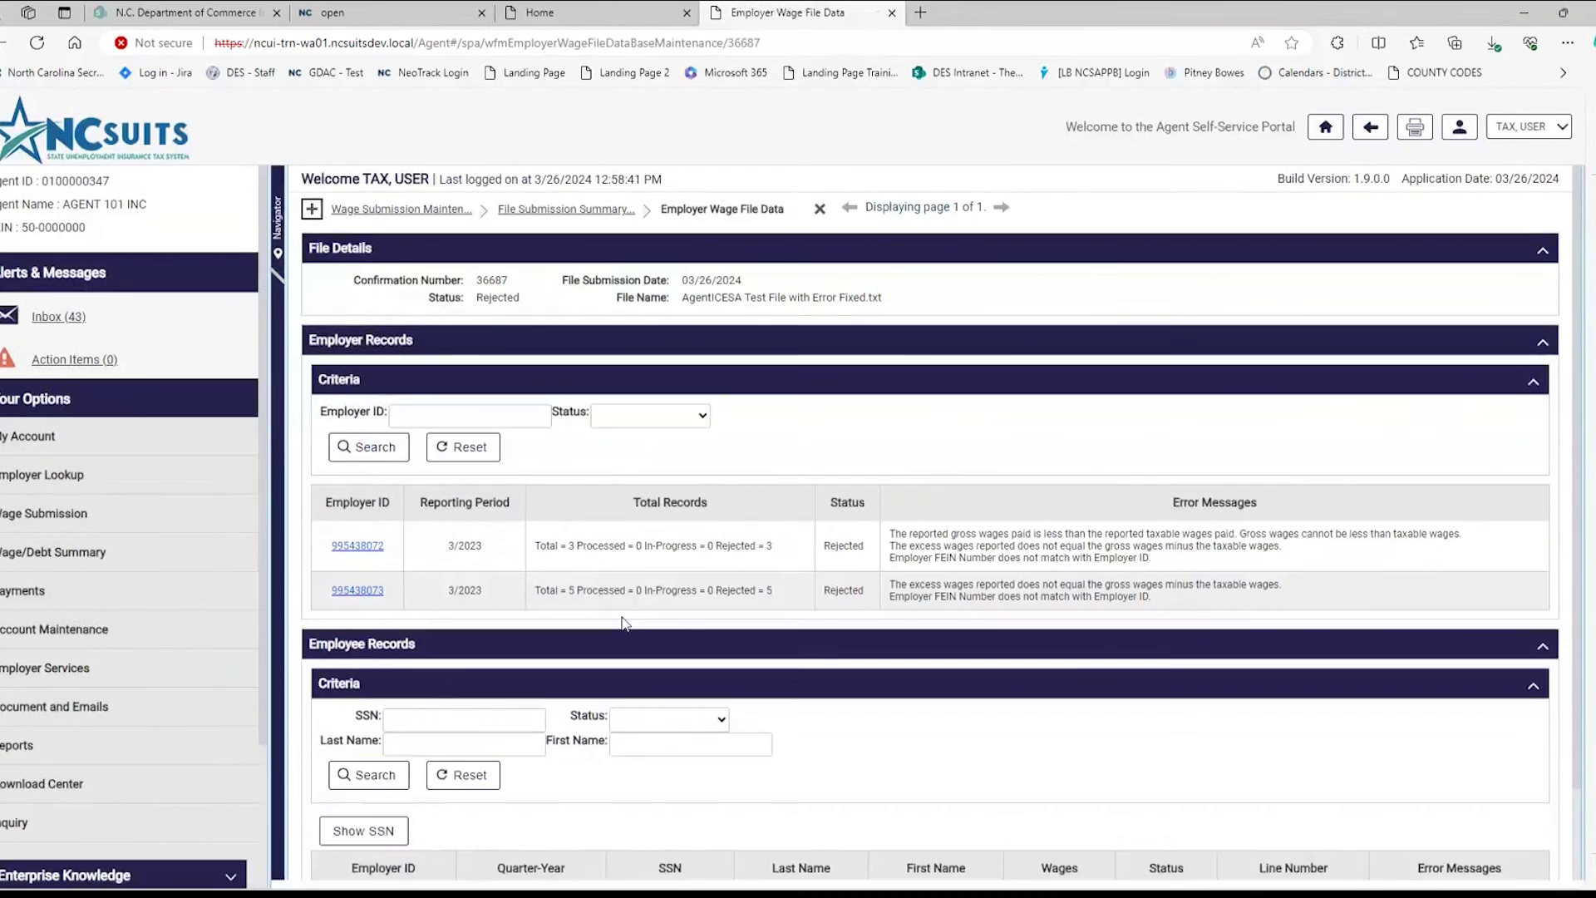
Step: Sort the employee records by error message, then close file 36687's details
scroll(940, 692, down, 1)
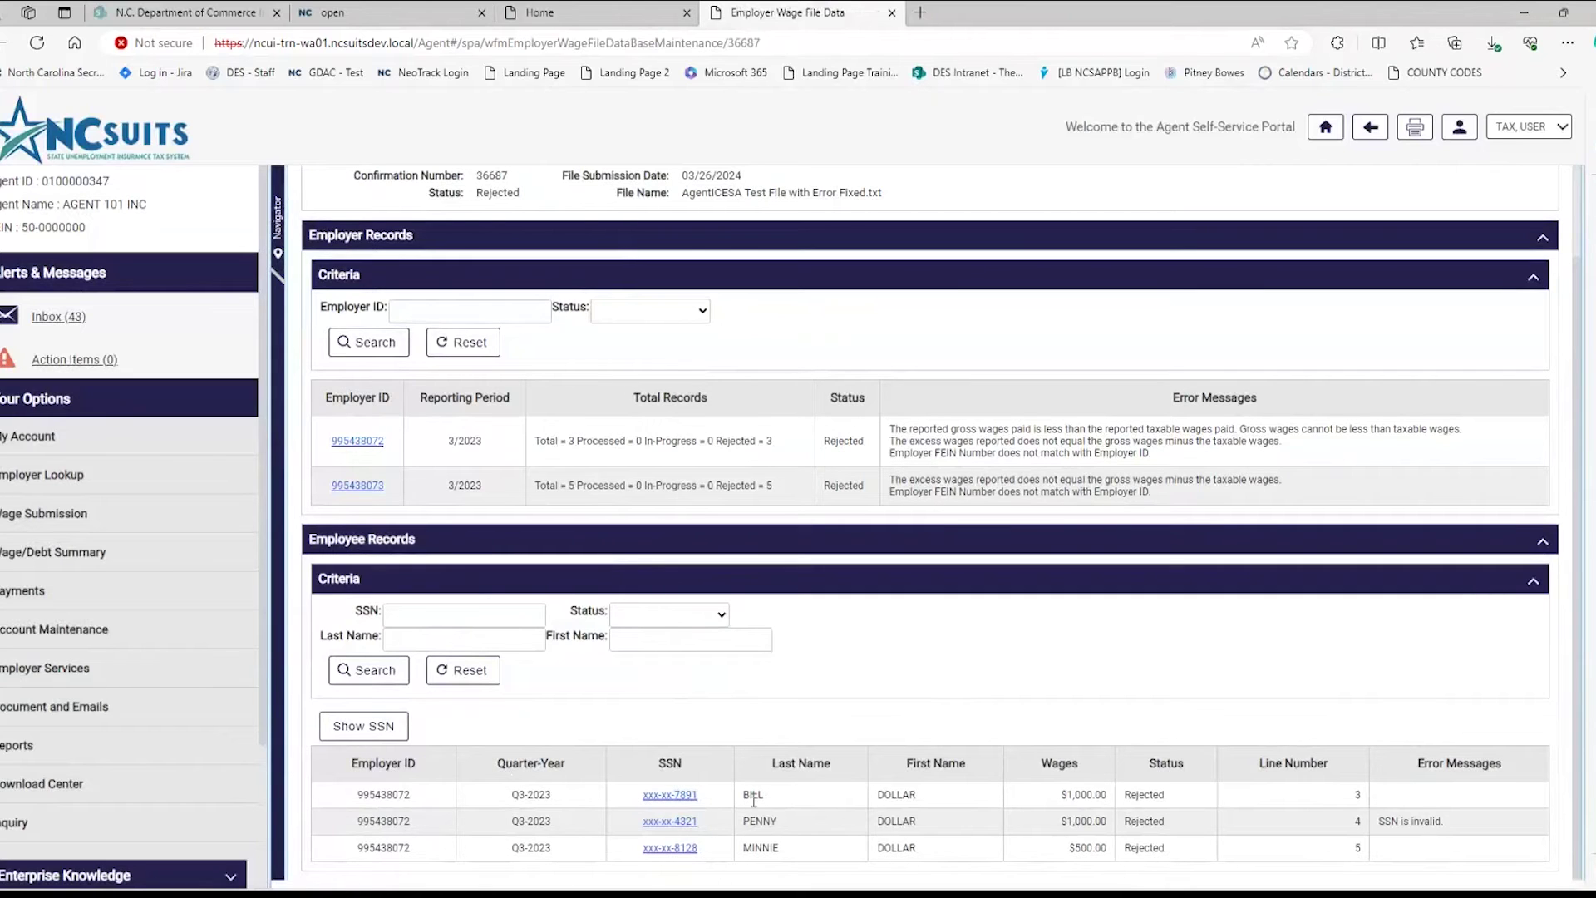
click(1478, 770)
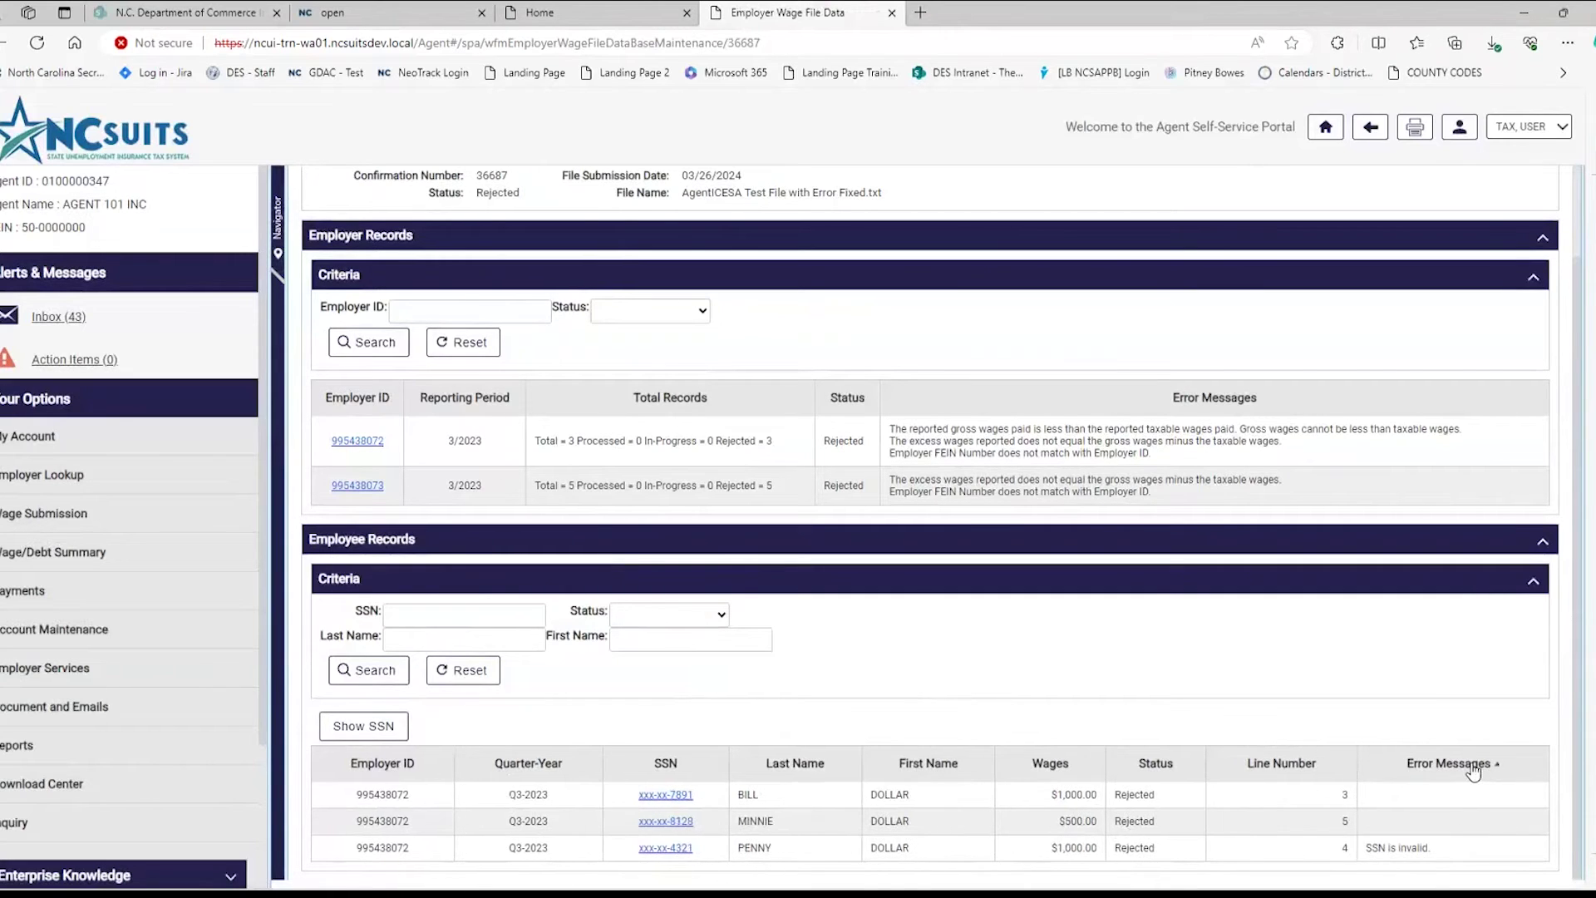
click(1474, 773)
click(1474, 773)
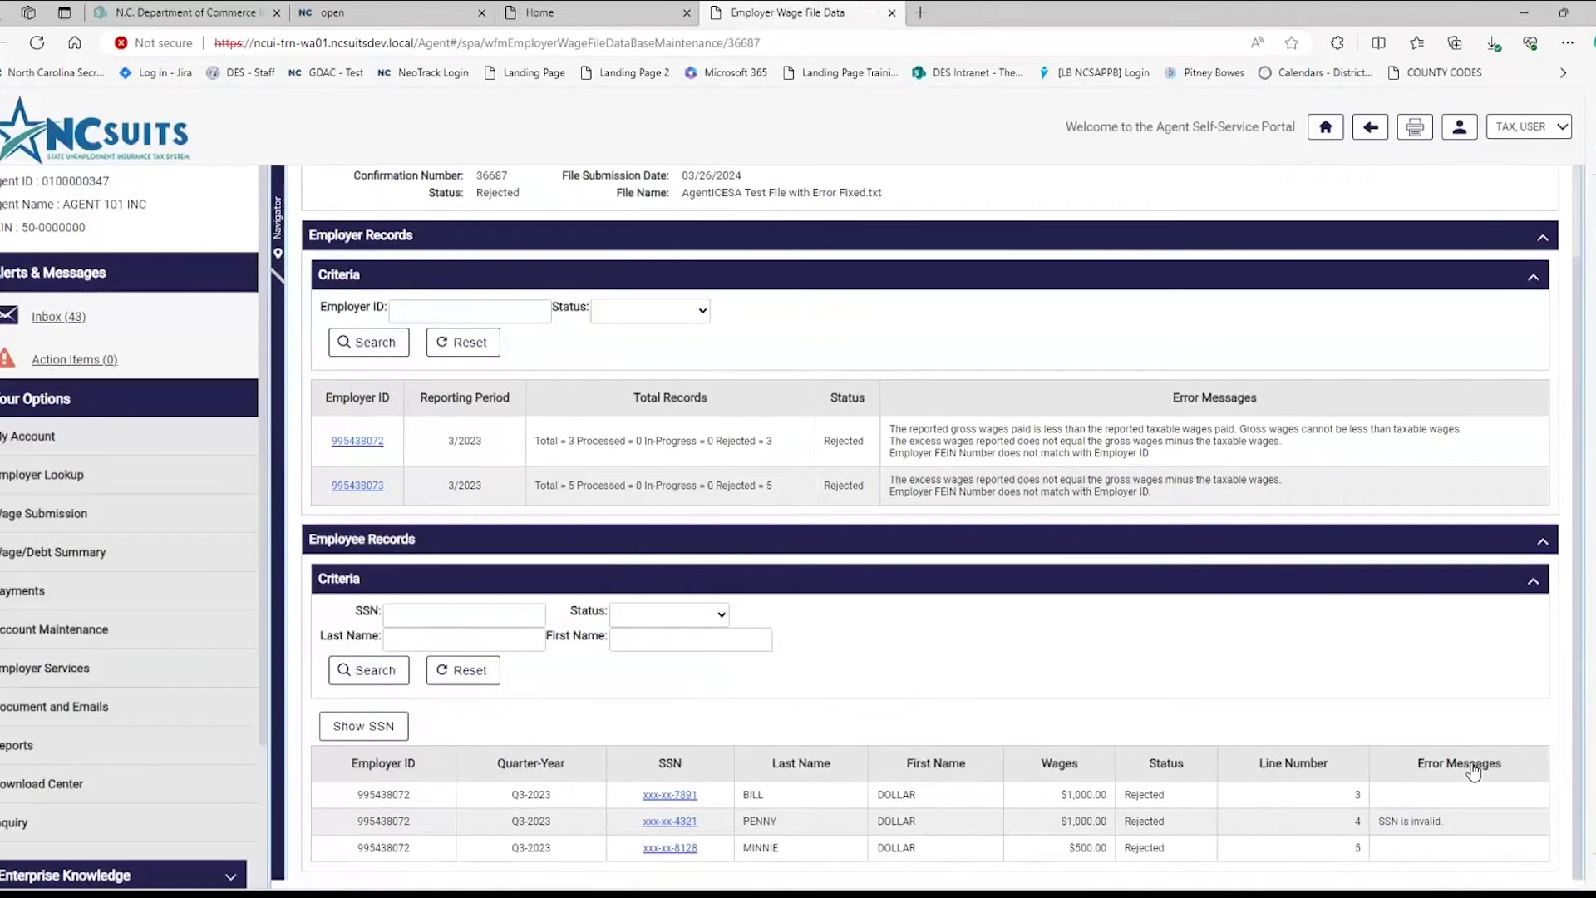
click(1474, 773)
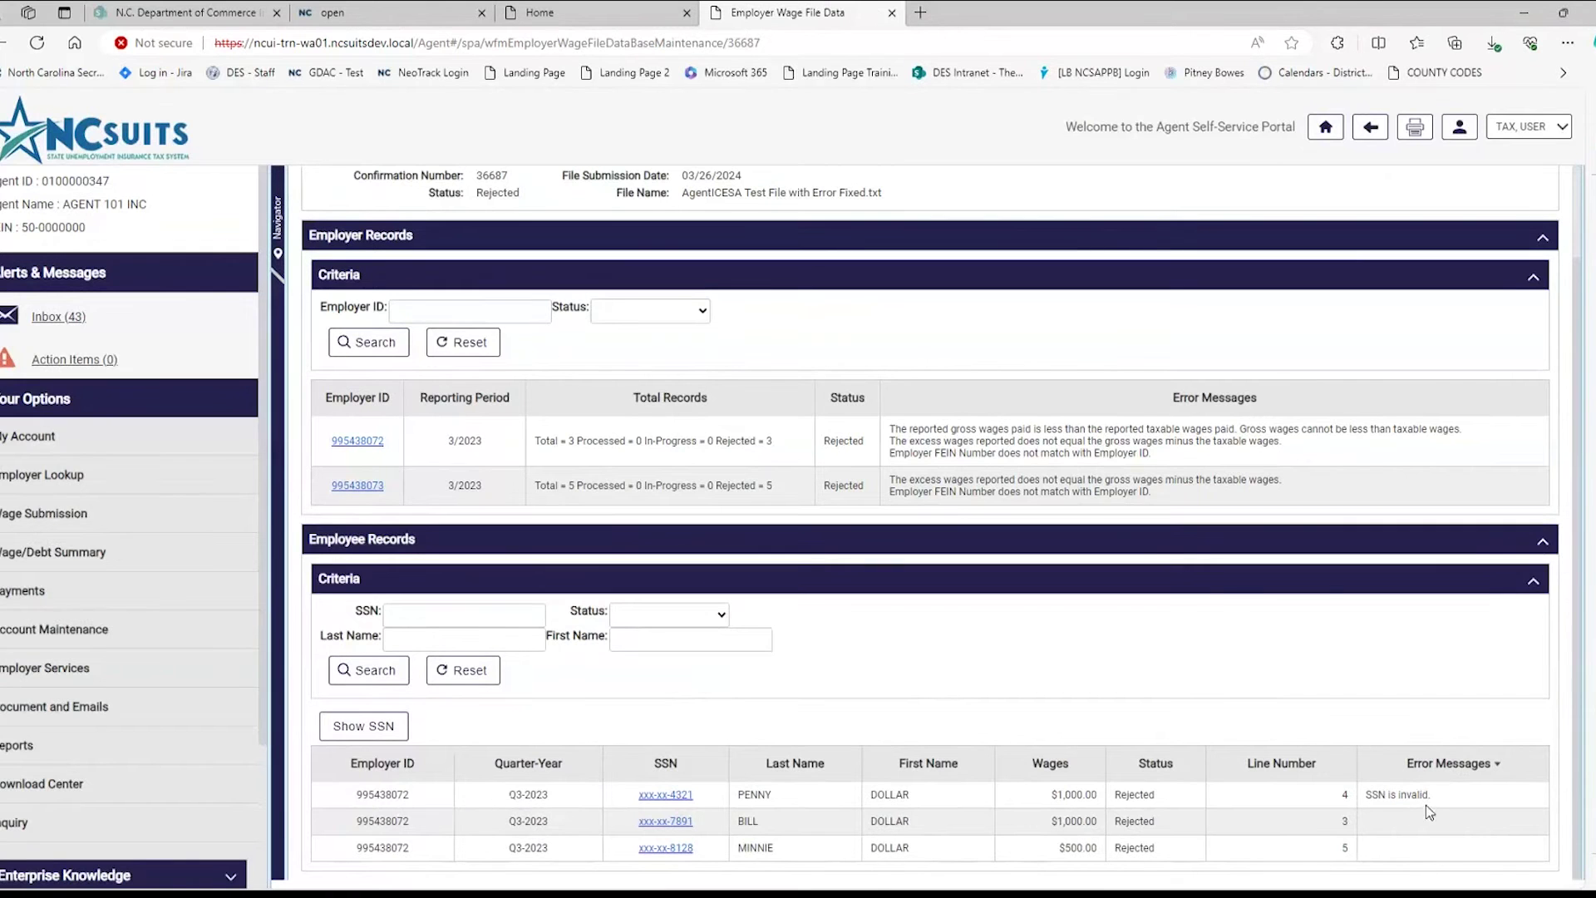
scroll(844, 612, up, 2)
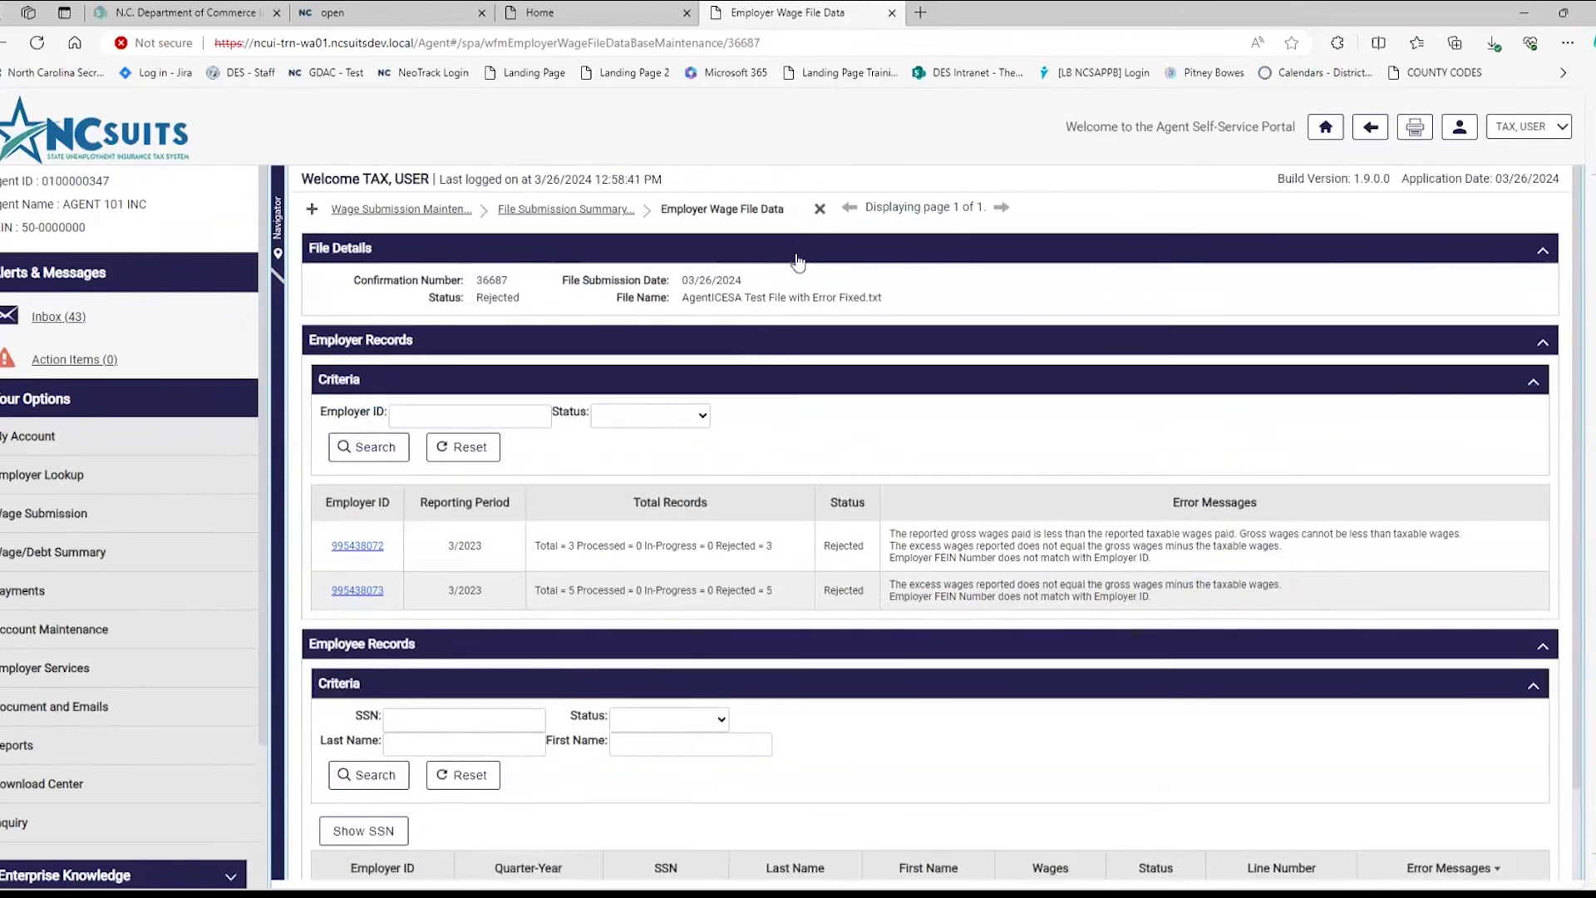
click(820, 209)
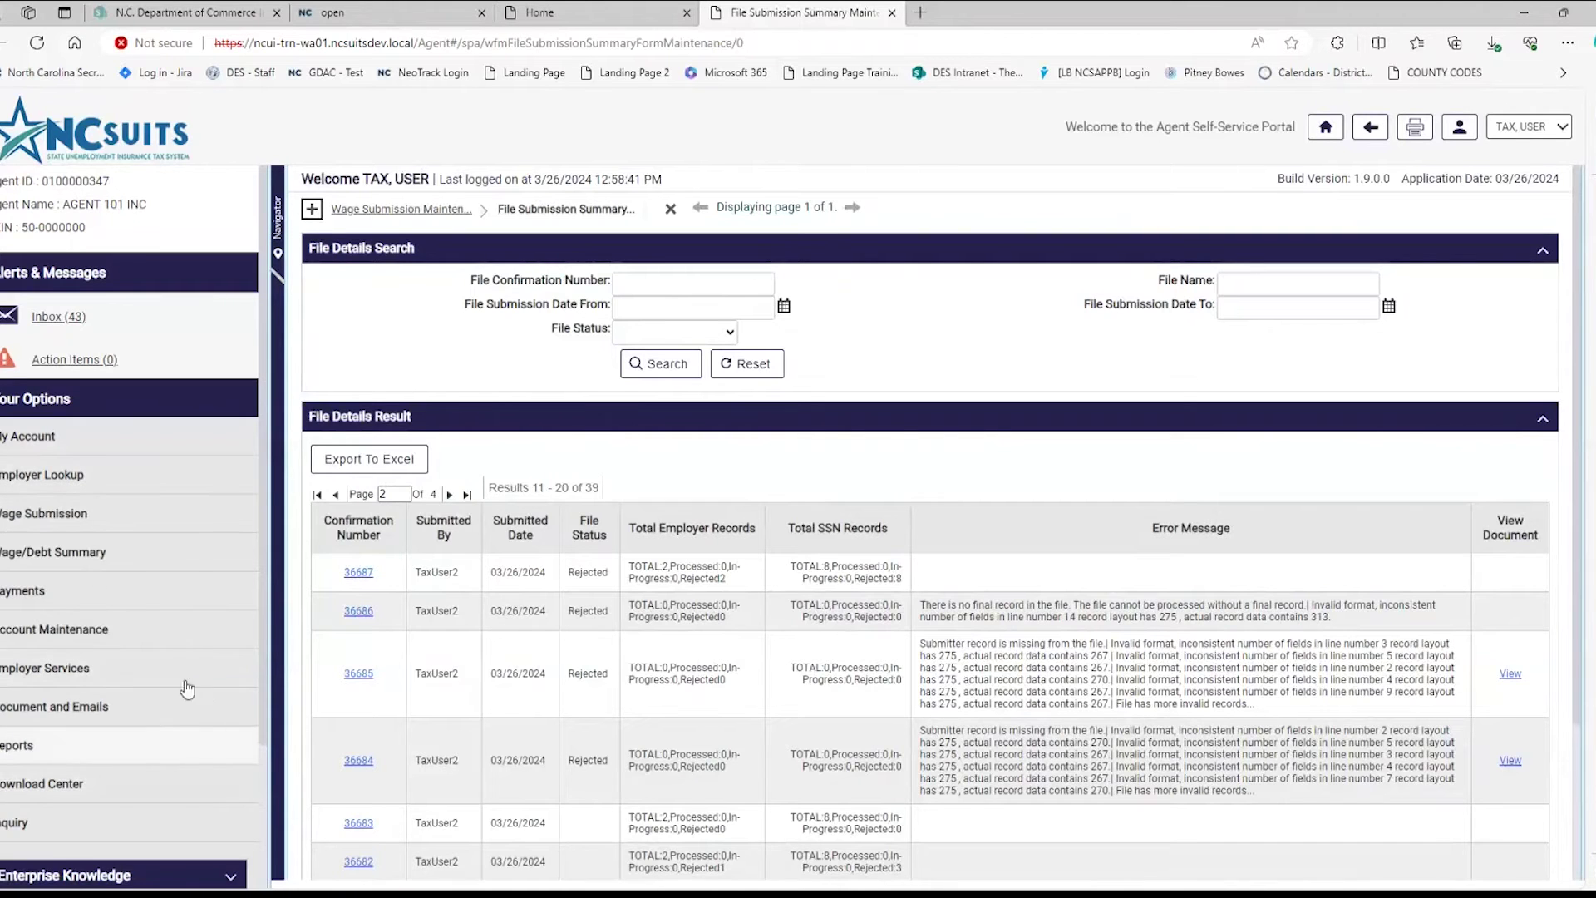
Step: Generate the Agent File Submission Report for confirmation number 36687
click(34, 753)
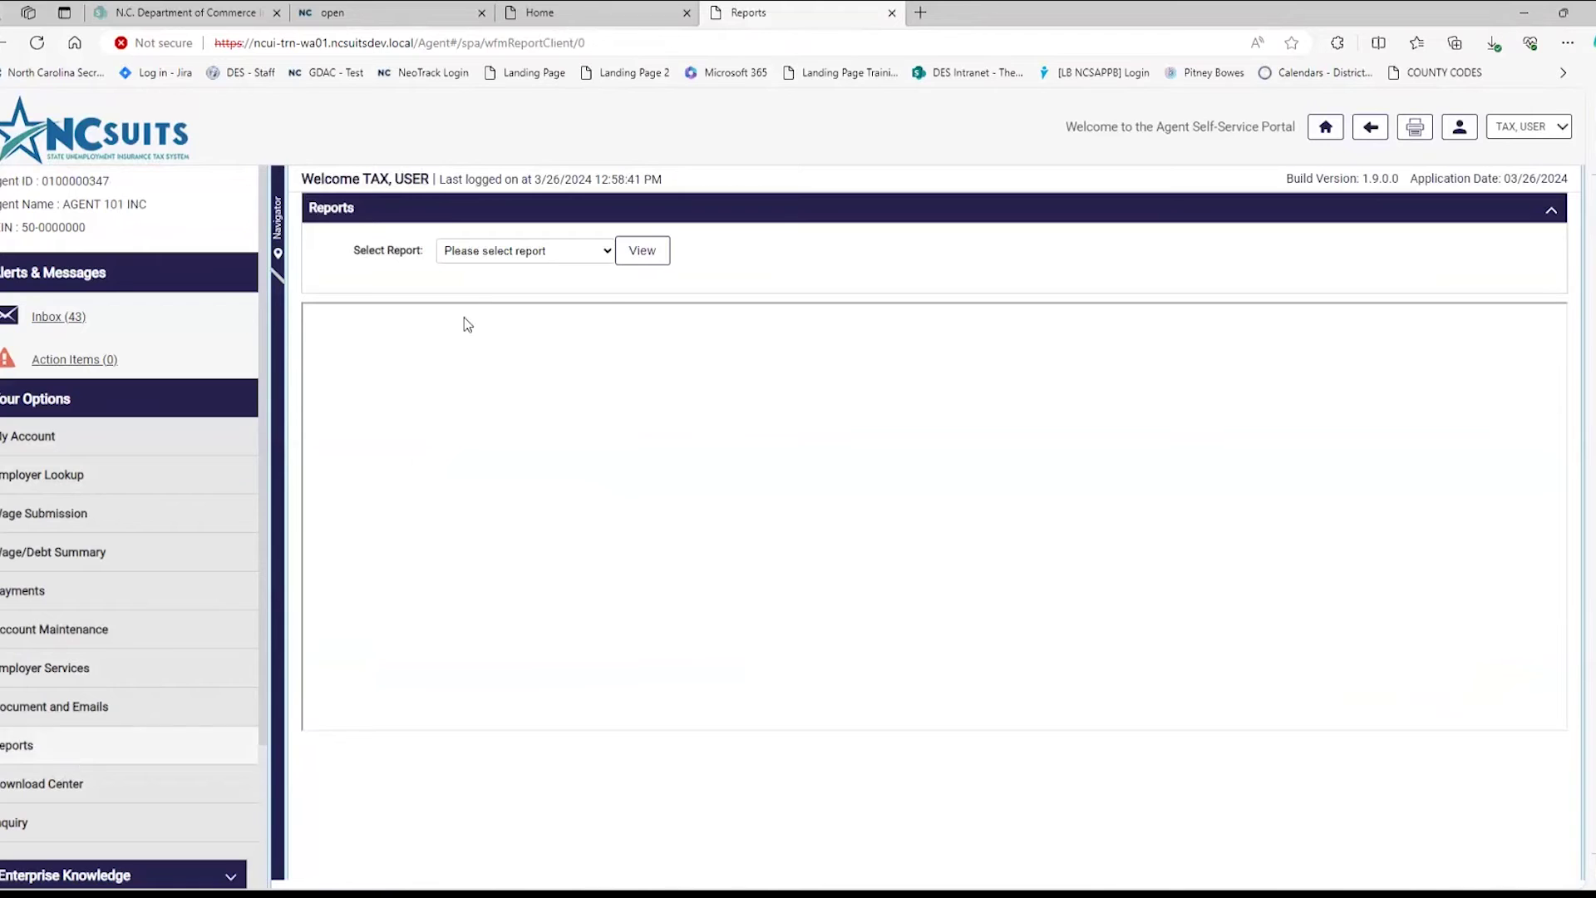
click(549, 252)
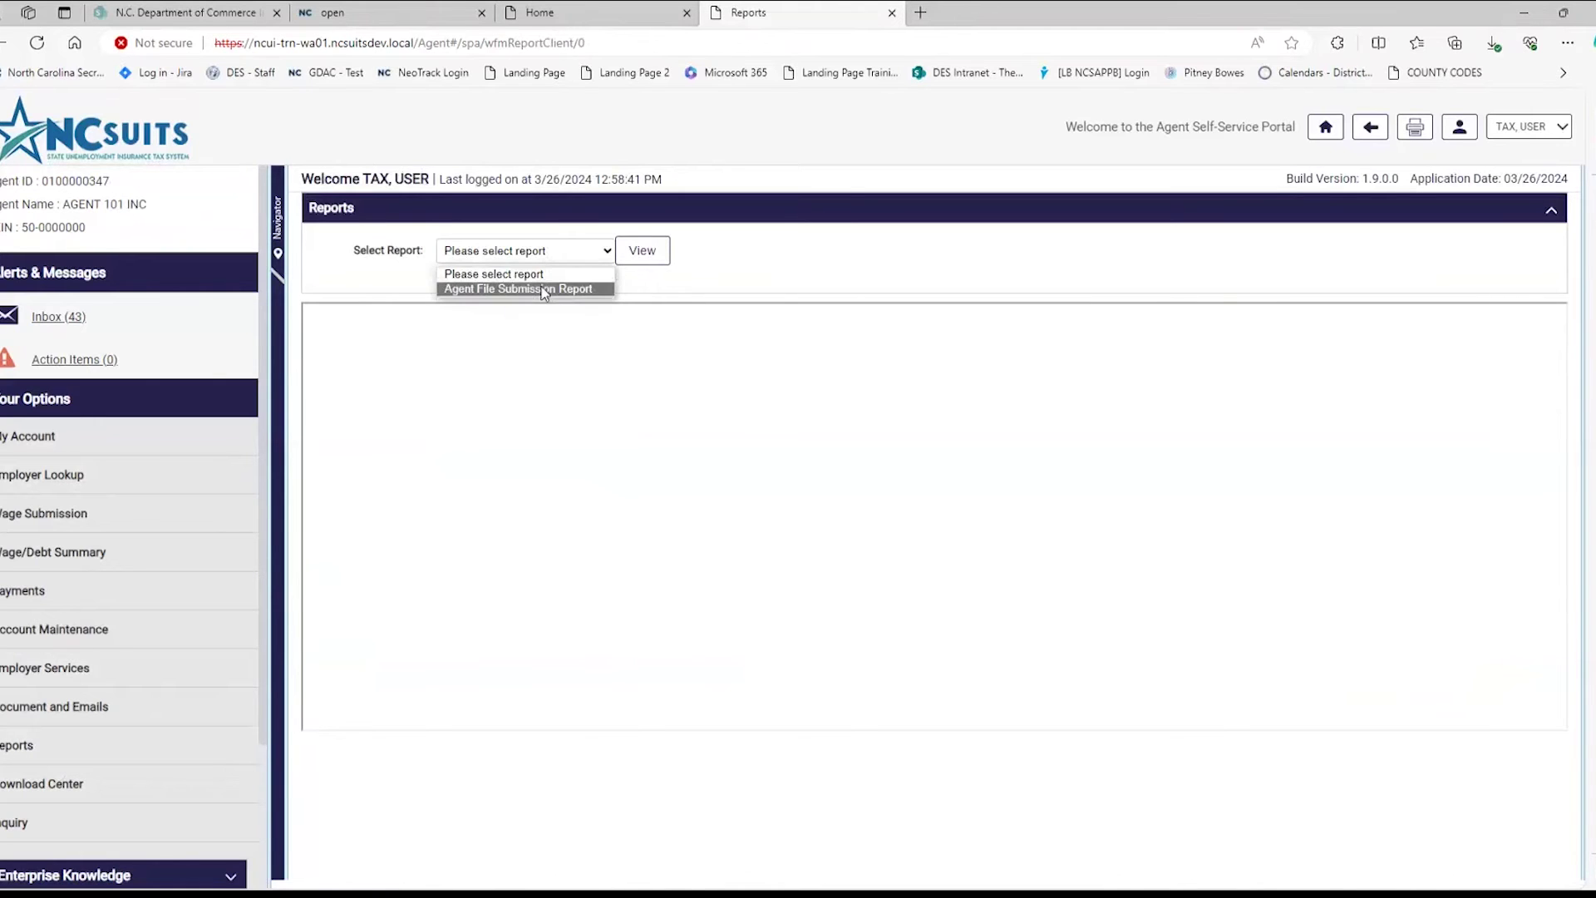
click(543, 289)
click(549, 312)
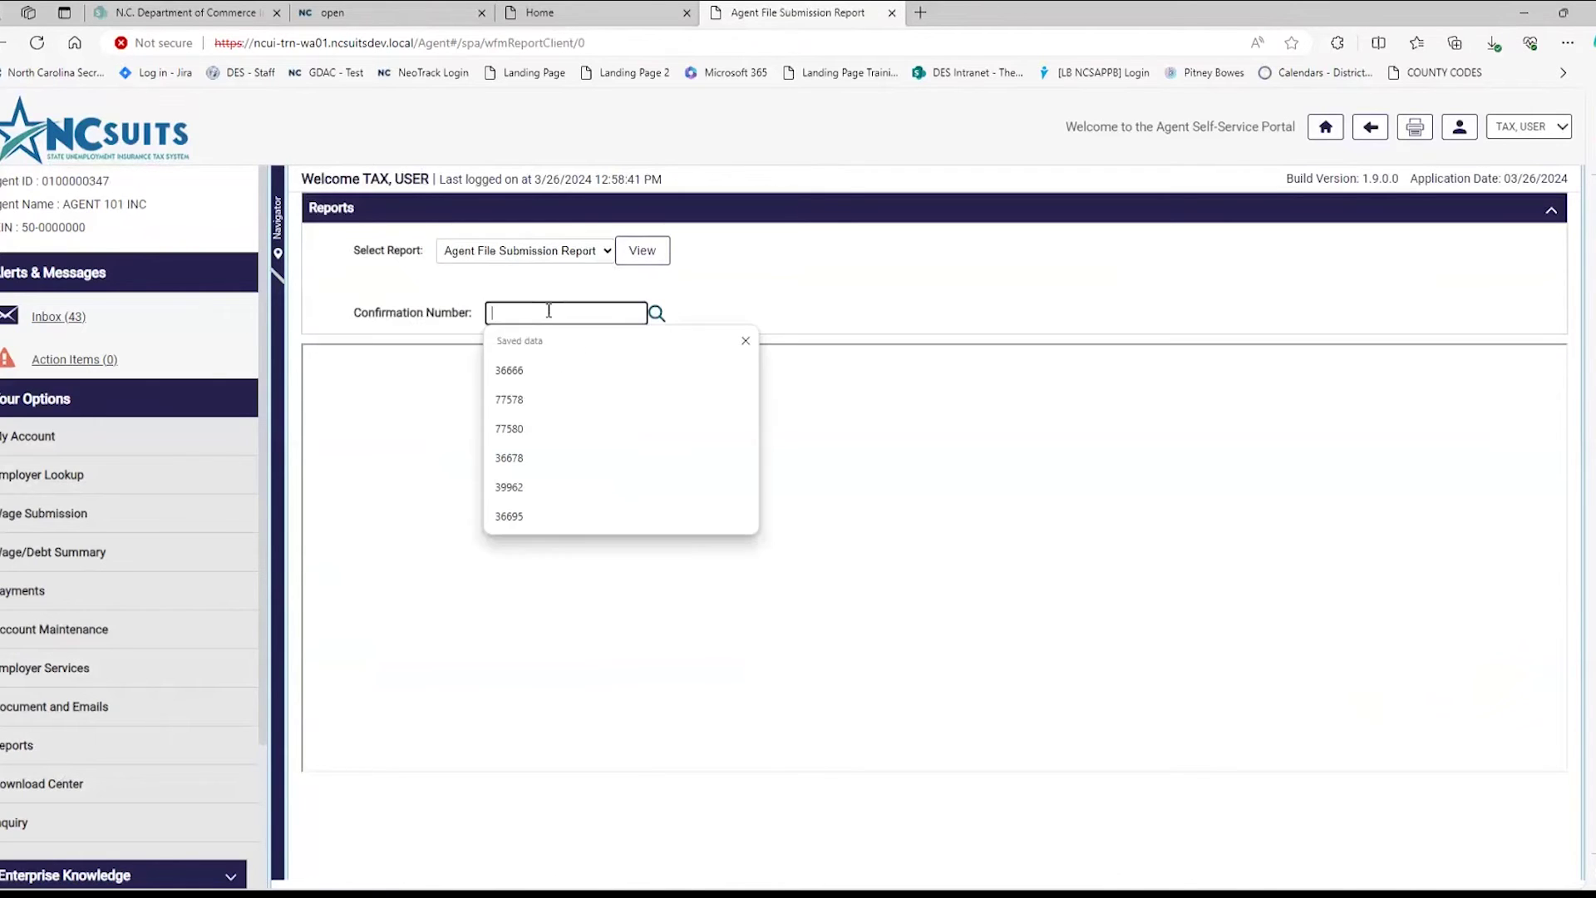
text(36687)
click(663, 258)
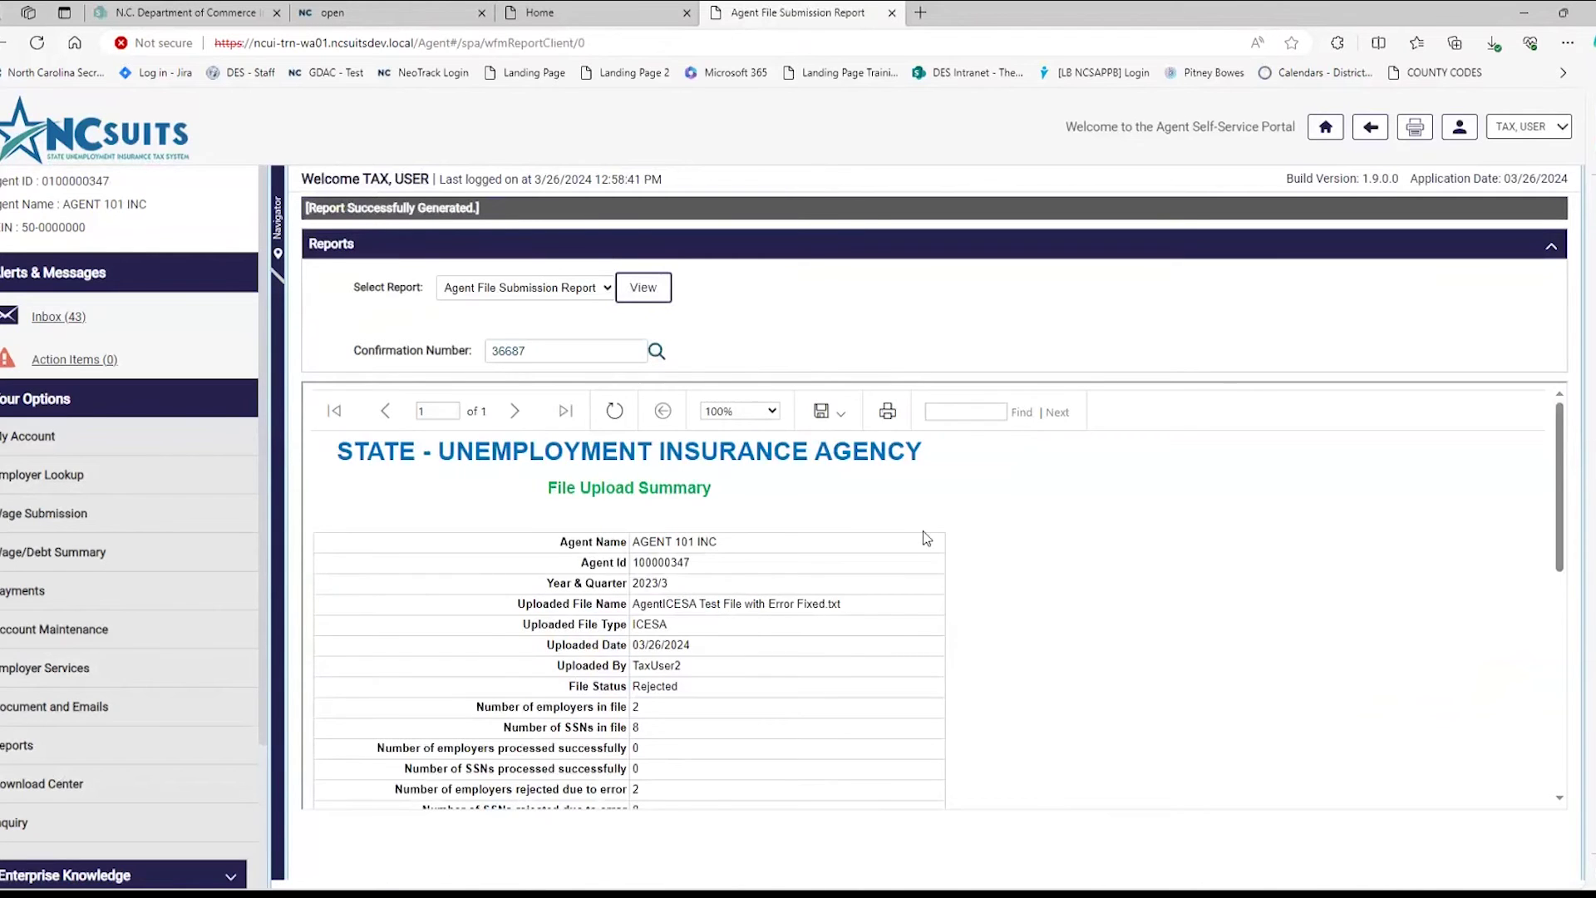
Step: Scroll through the report's table of rejected employers' errors by file line
scroll(927, 542, down, 3)
scroll(928, 542, down, 1)
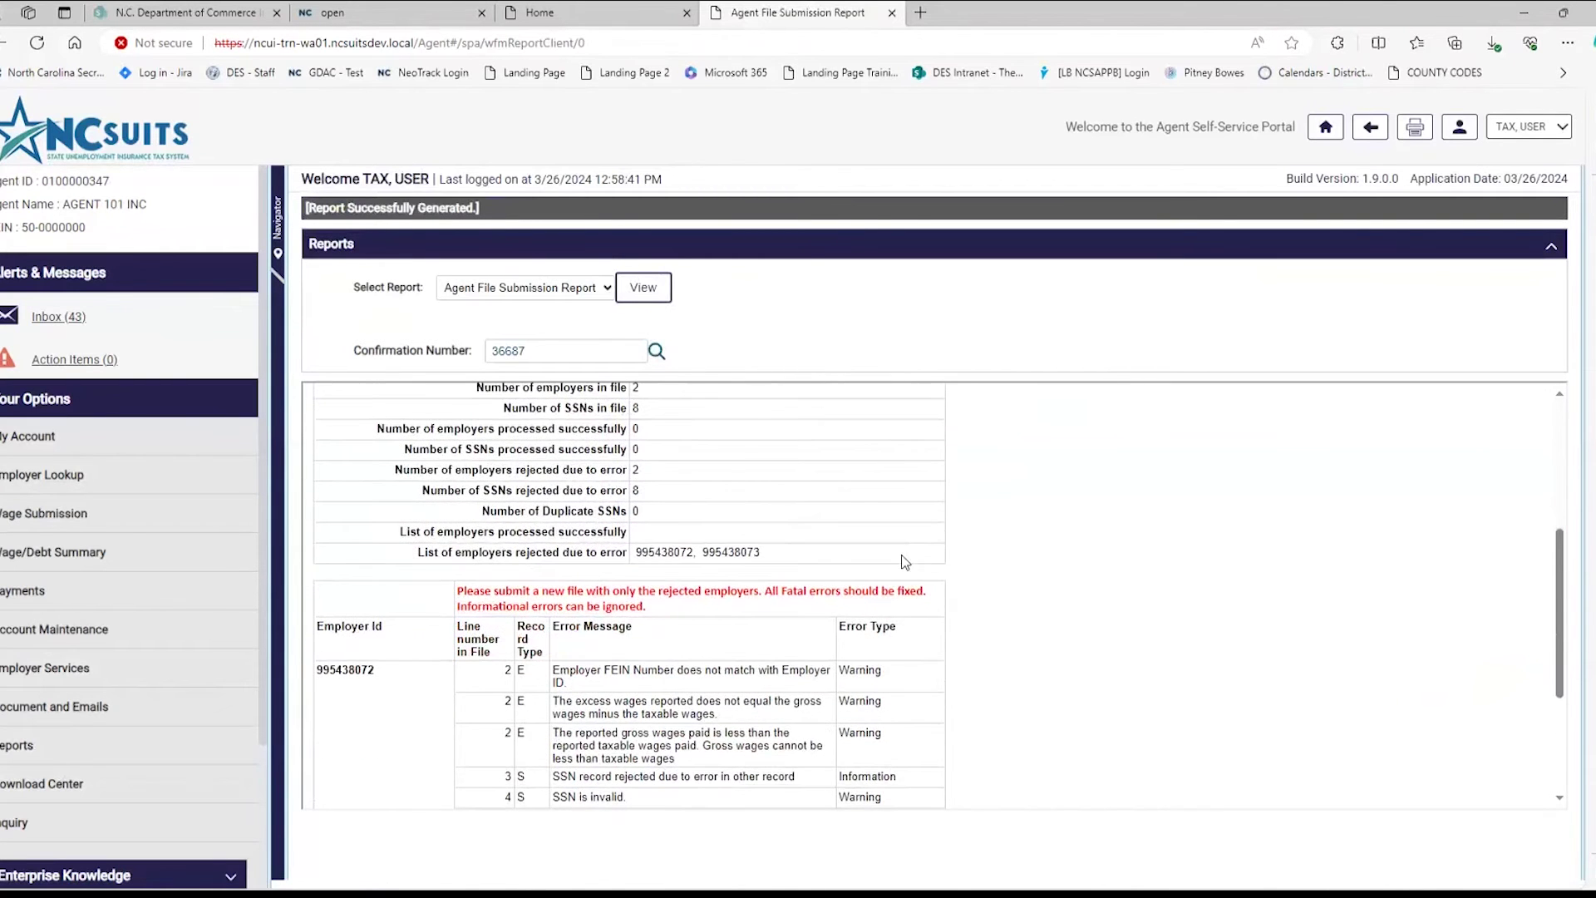
scroll(901, 556, down, 3)
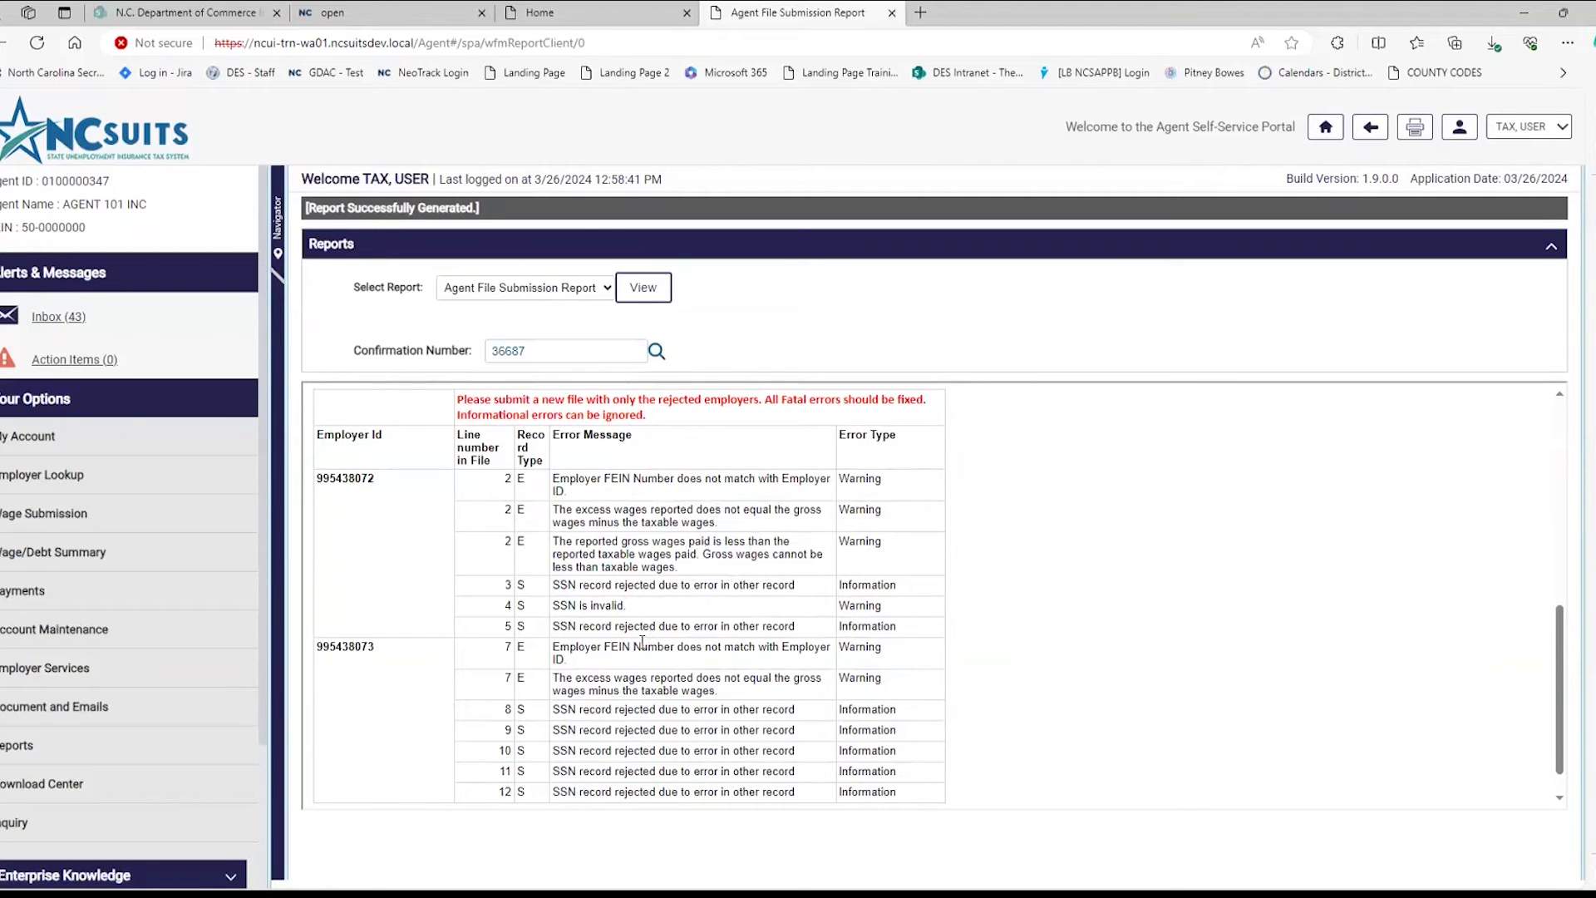
scroll(649, 607, down, 1)
scroll(547, 582, up, 2)
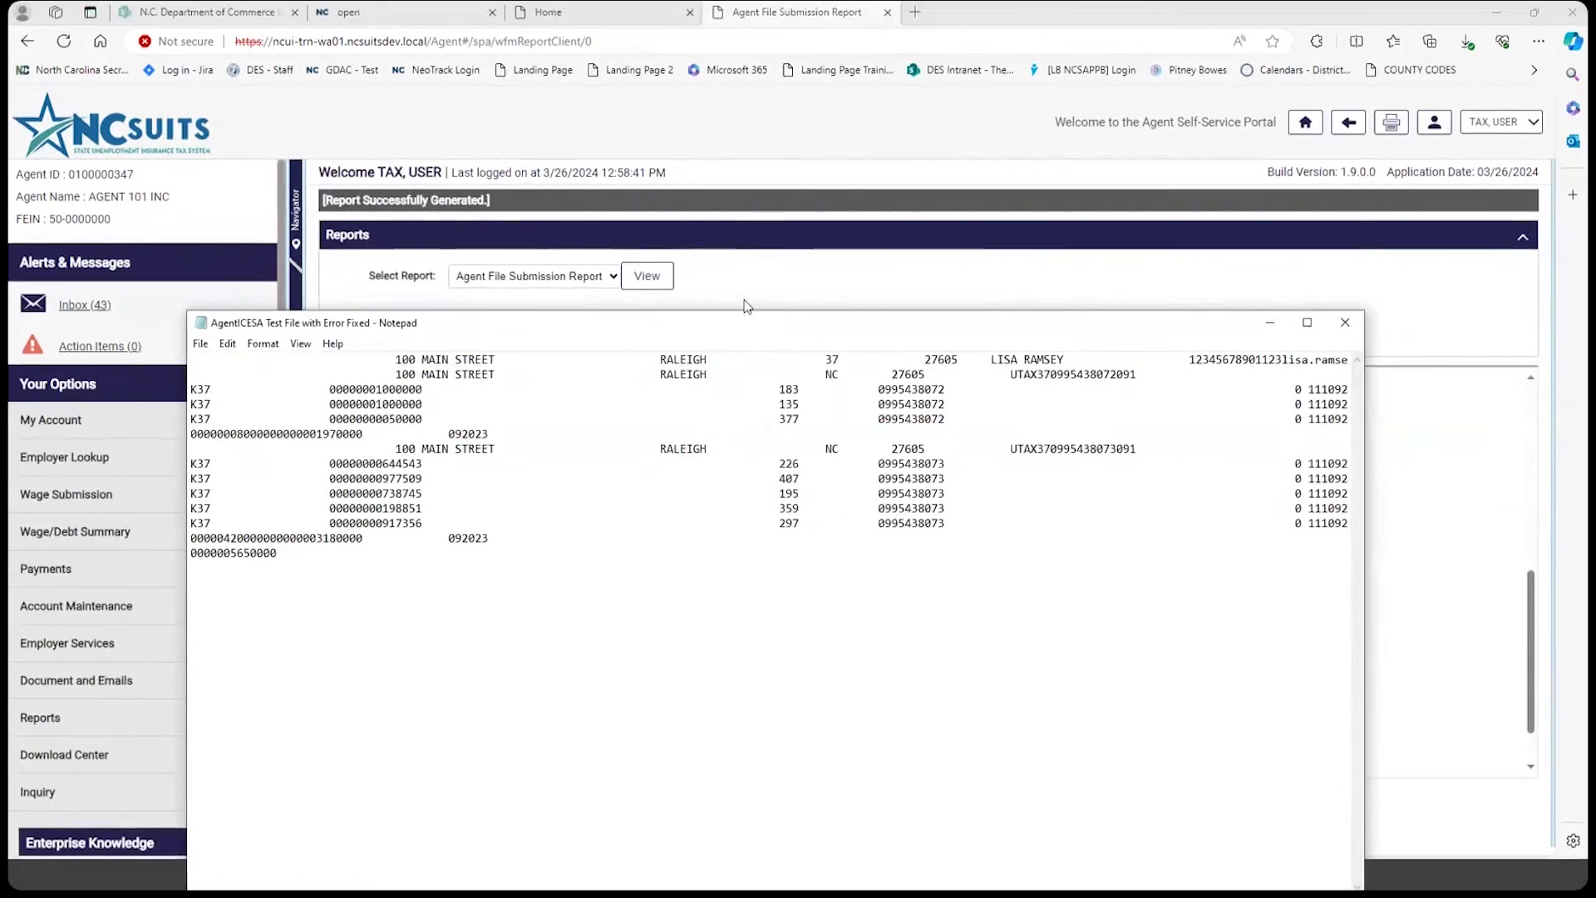
Step: Maximize the corrected ICESA file in Notepad and scroll fully left to show whole records
click(1308, 324)
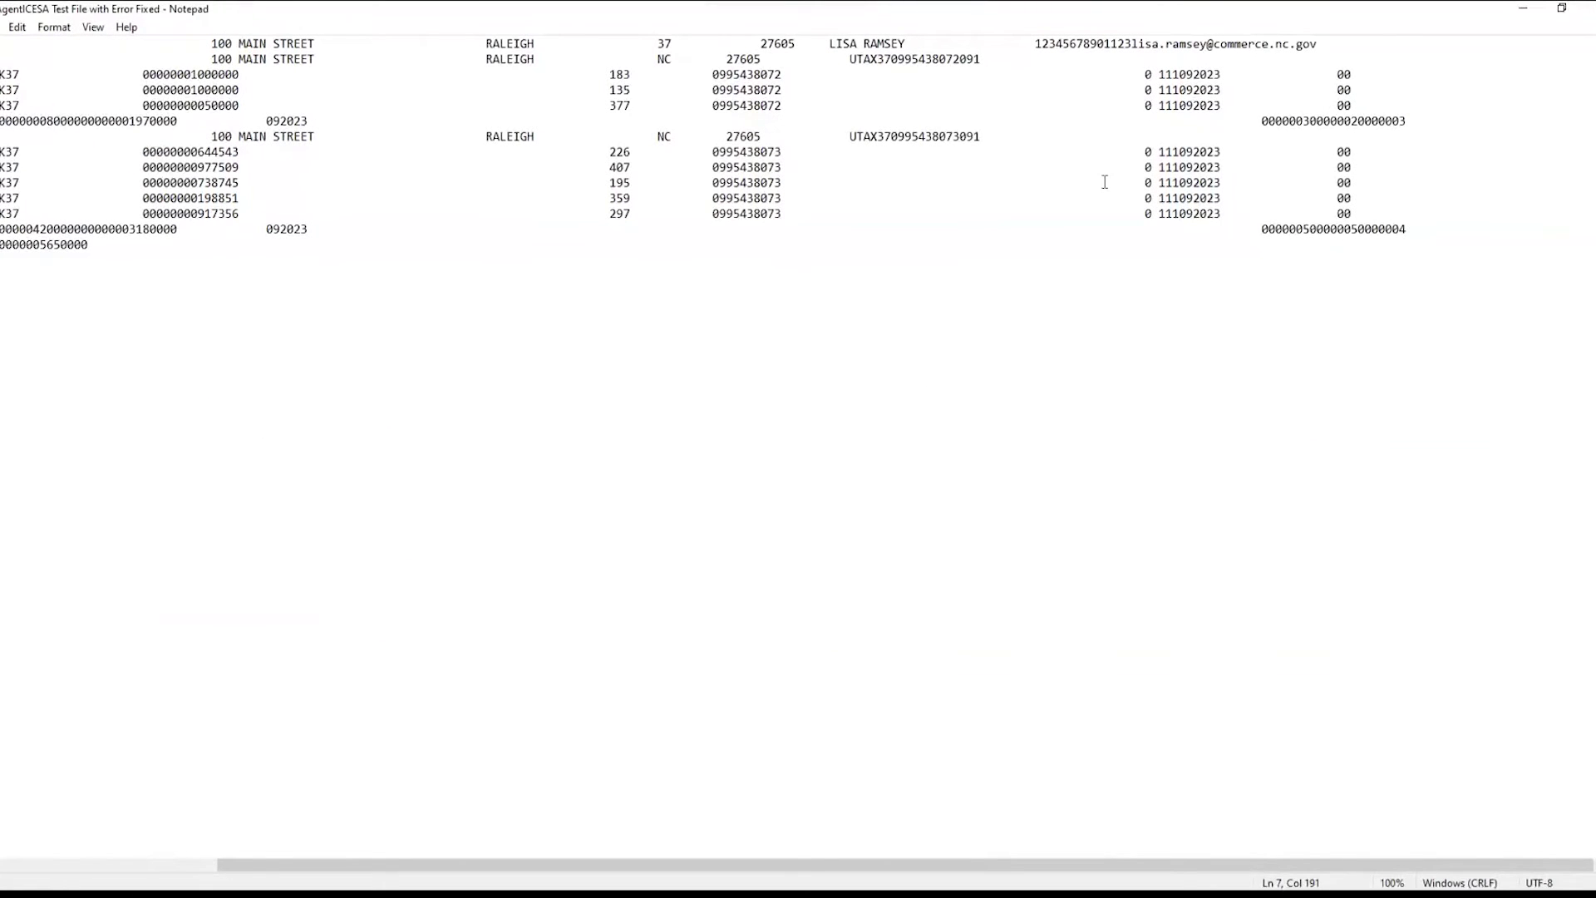
drag(535, 860, 218, 847)
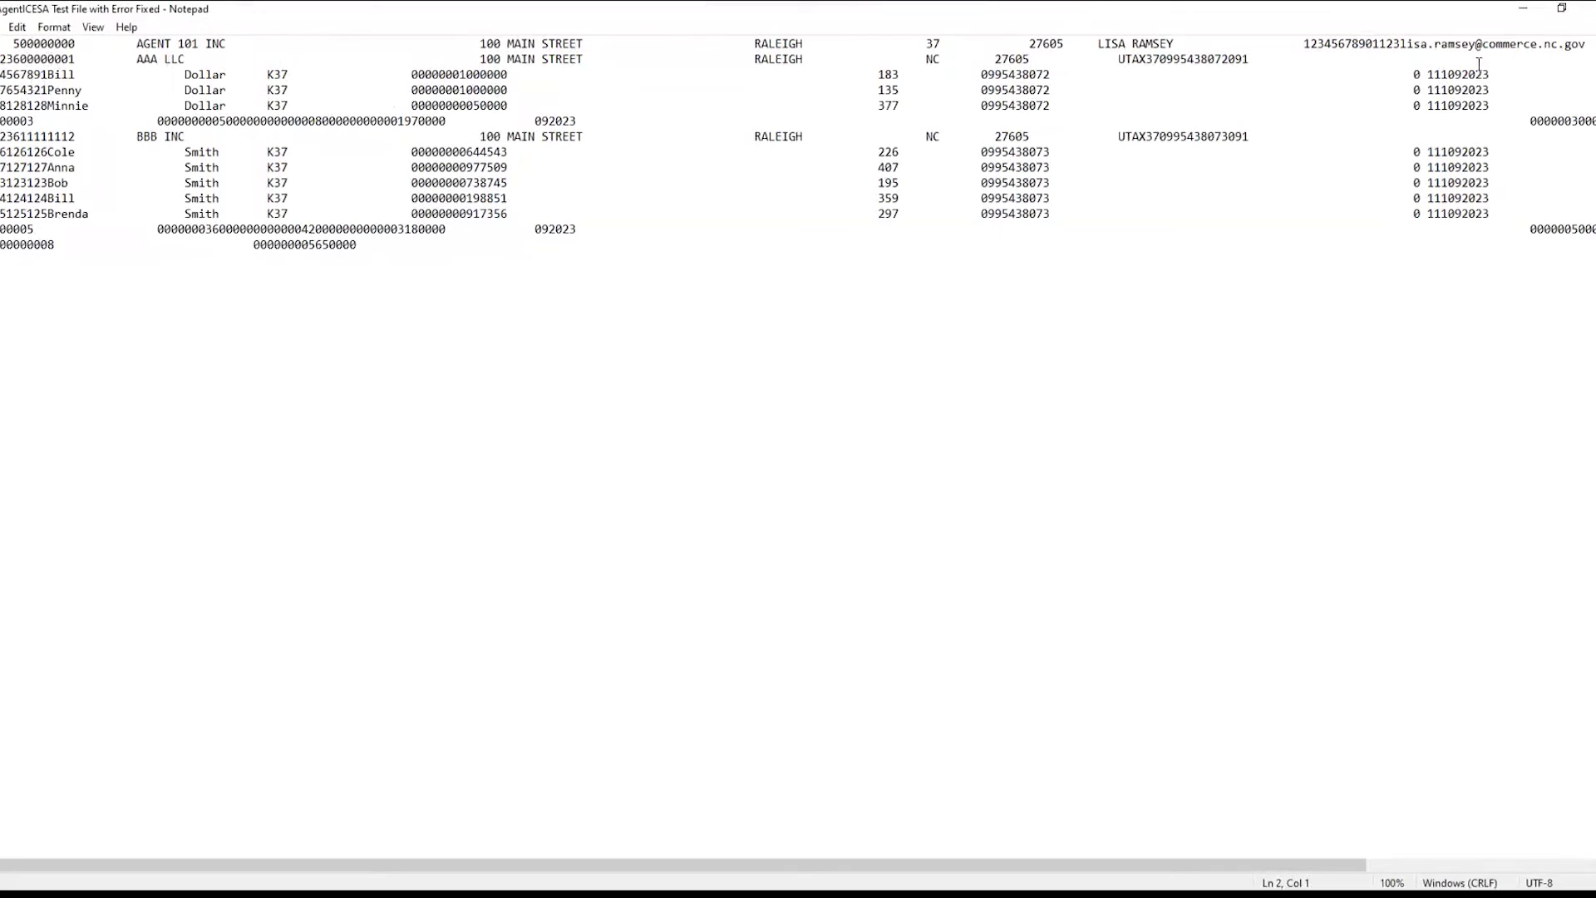
Step: Restore Notepad and return to the portal's File Submission Summary, showing files 36687 and 36686 Rejected
click(1560, 15)
click(1015, 271)
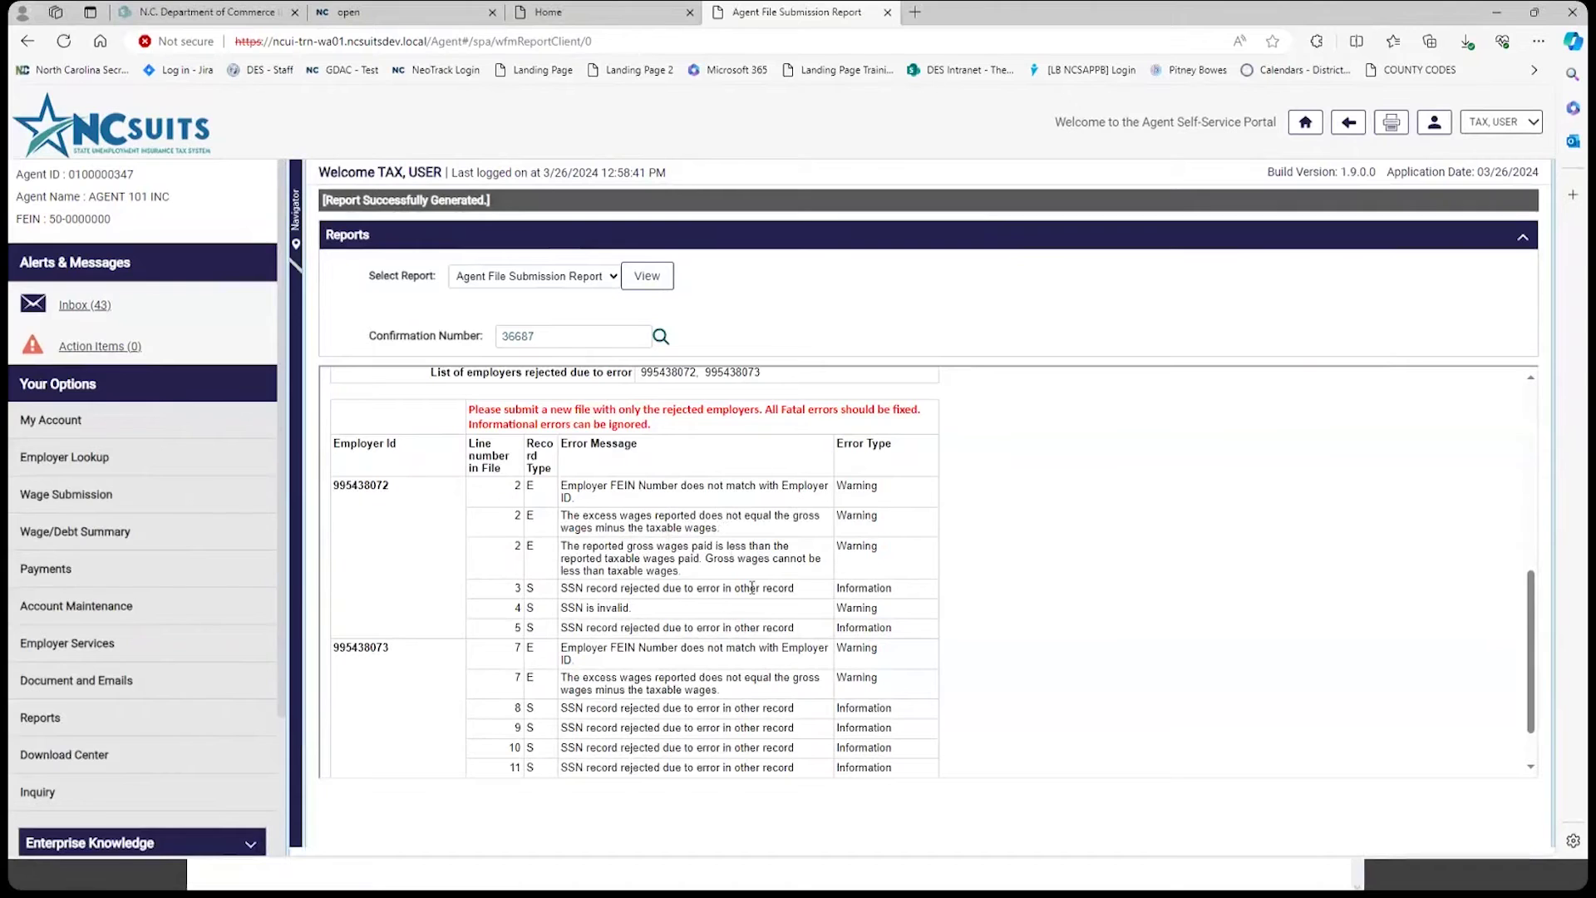
click(58, 460)
click(113, 499)
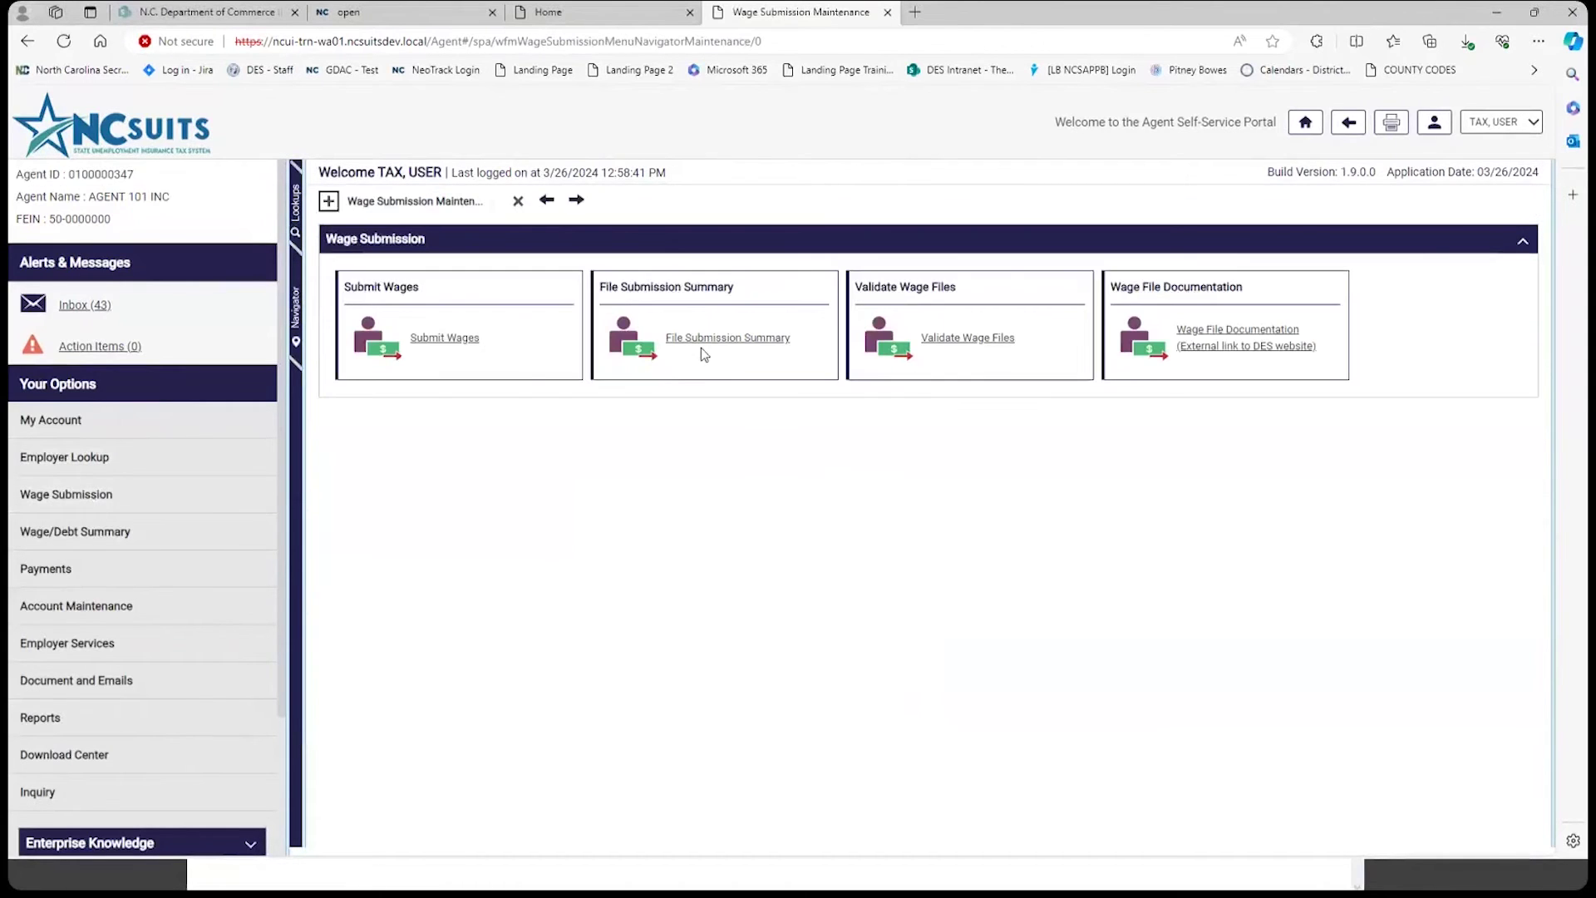
click(718, 339)
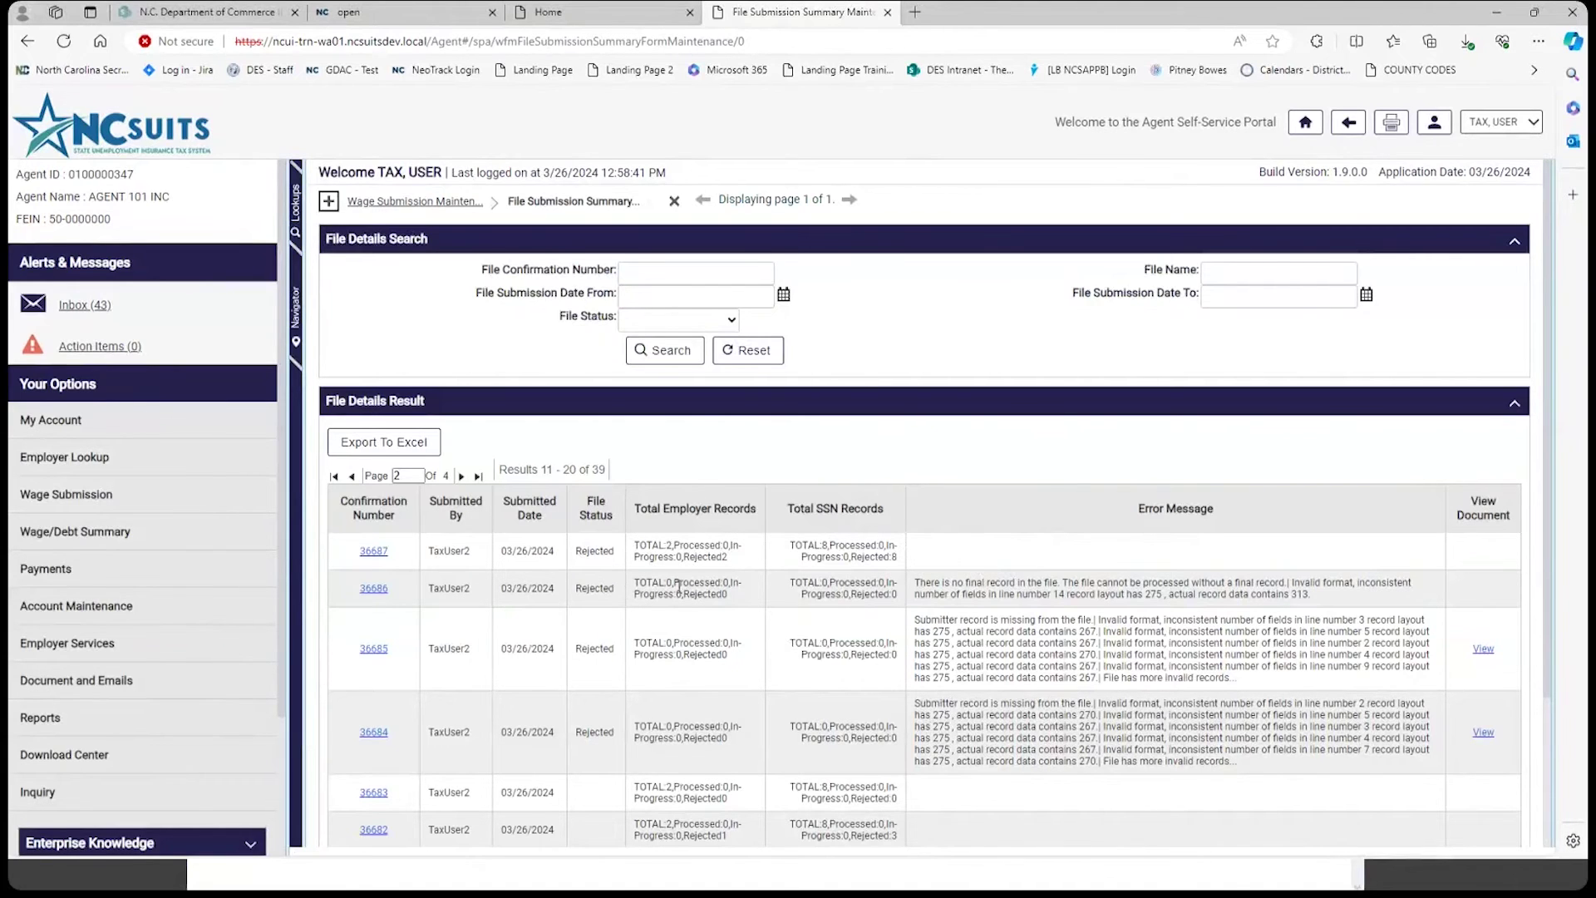
scroll(1013, 613, down, 1)
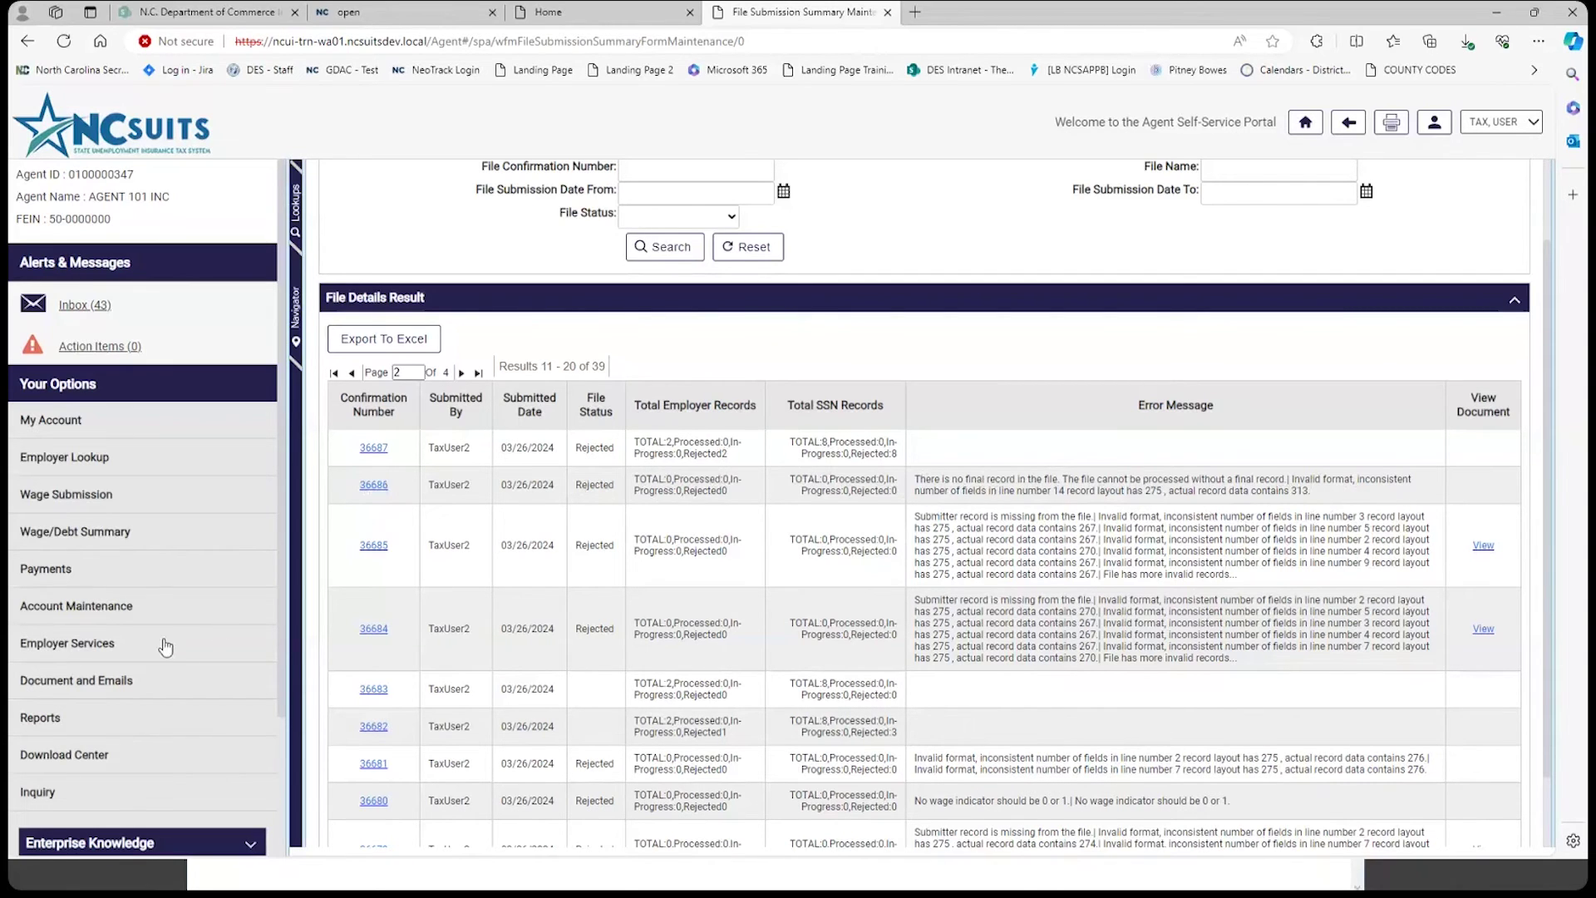
Step: Run the Agent File Submission Report for 36686, then return to the Wage Submission page
click(102, 720)
click(615, 242)
click(574, 274)
click(600, 301)
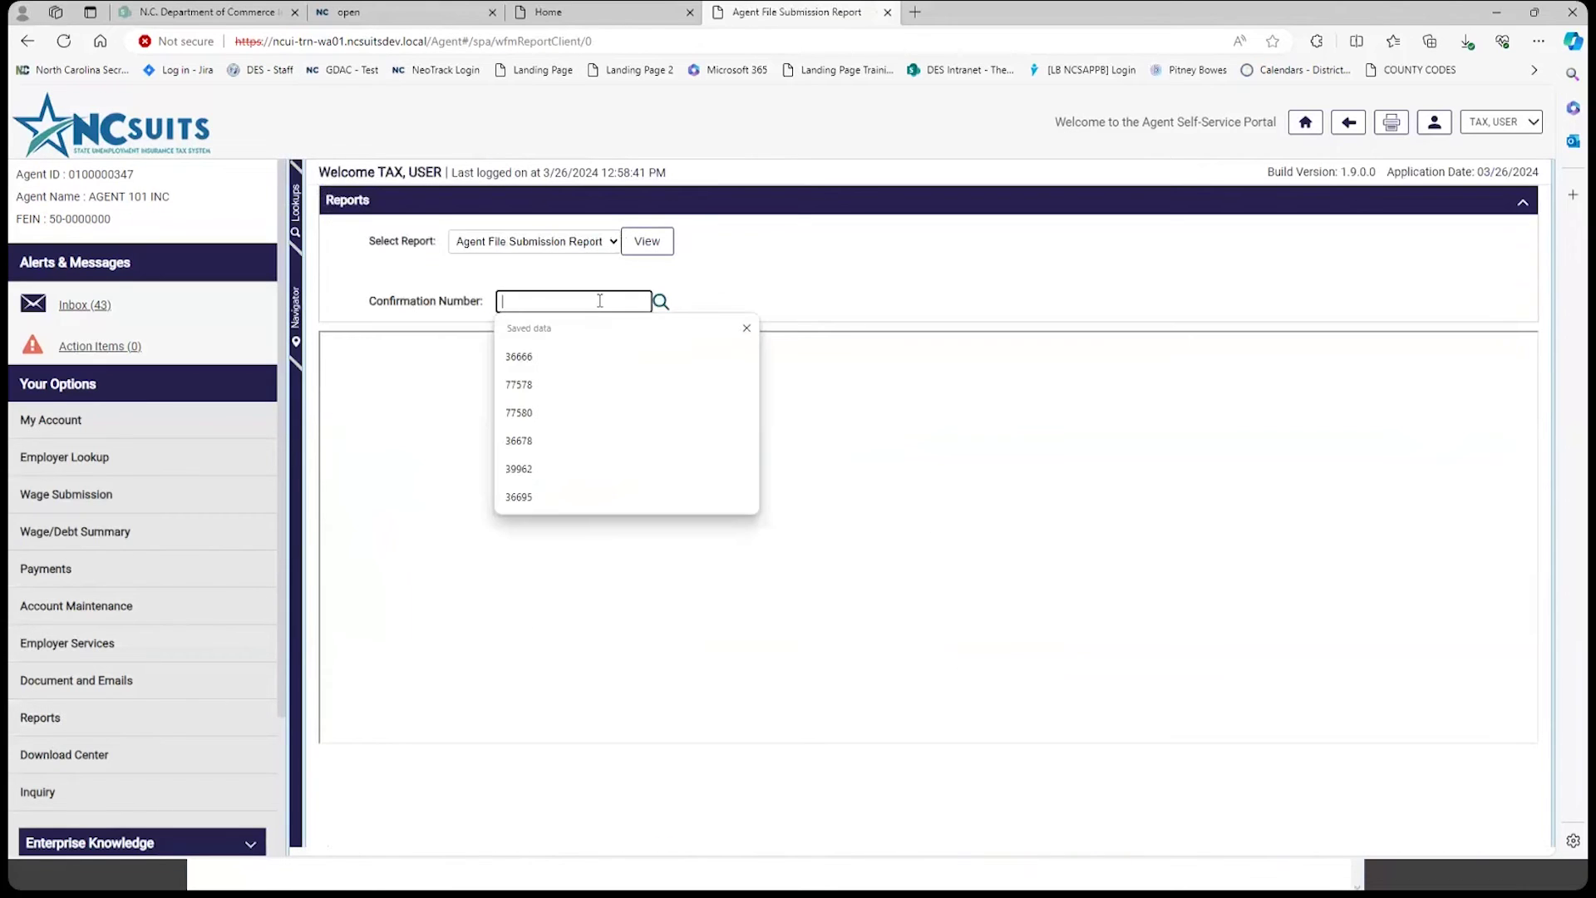
text(36686)
click(648, 242)
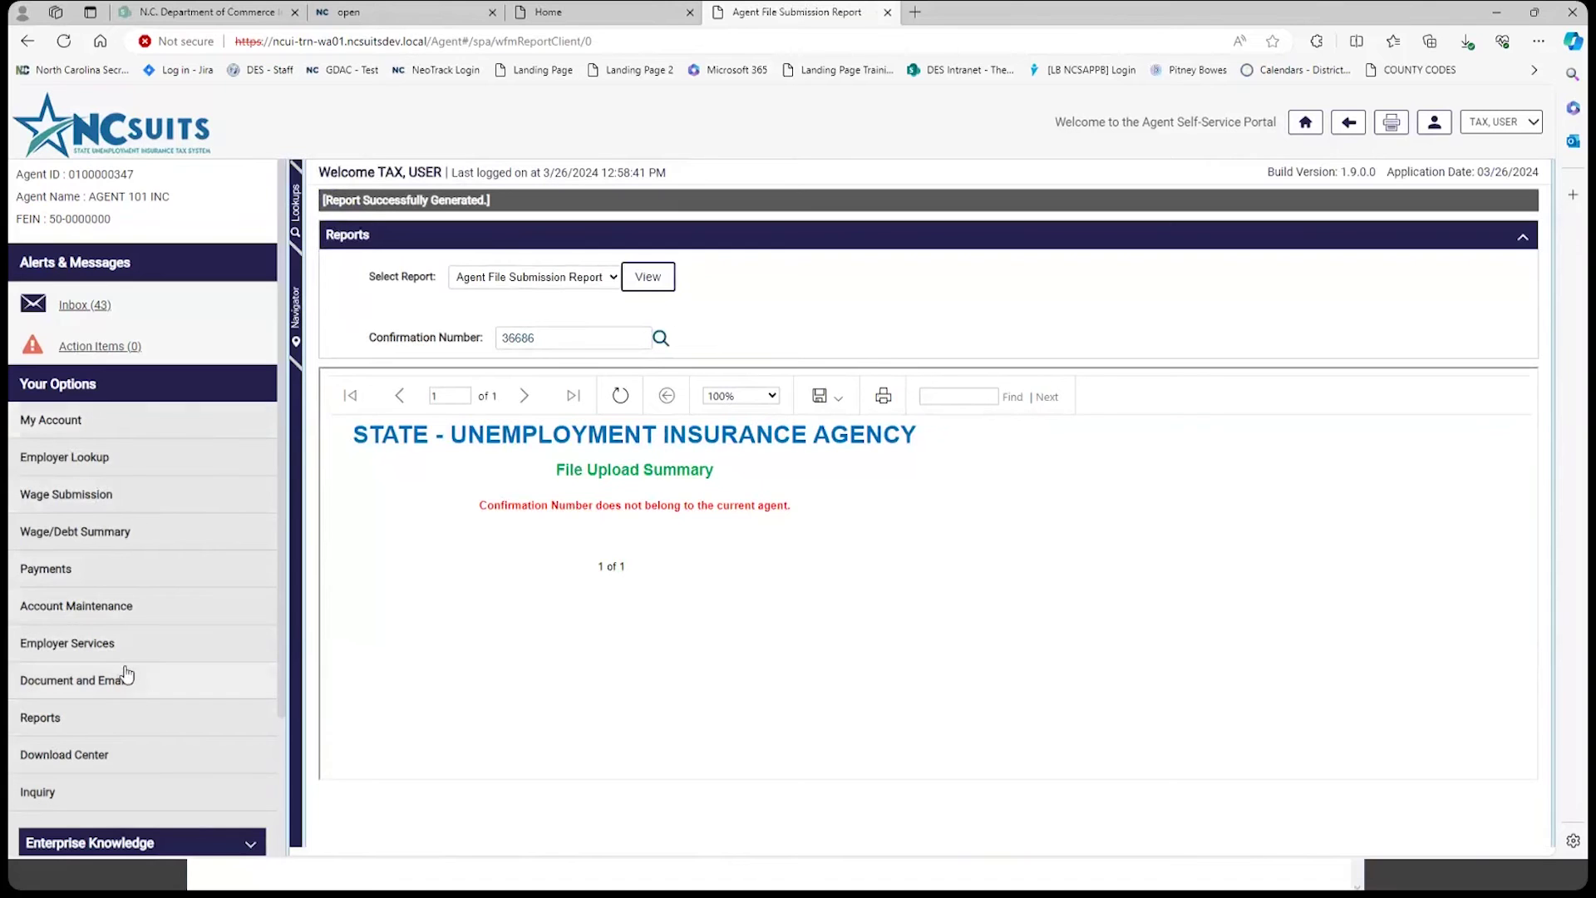
click(98, 499)
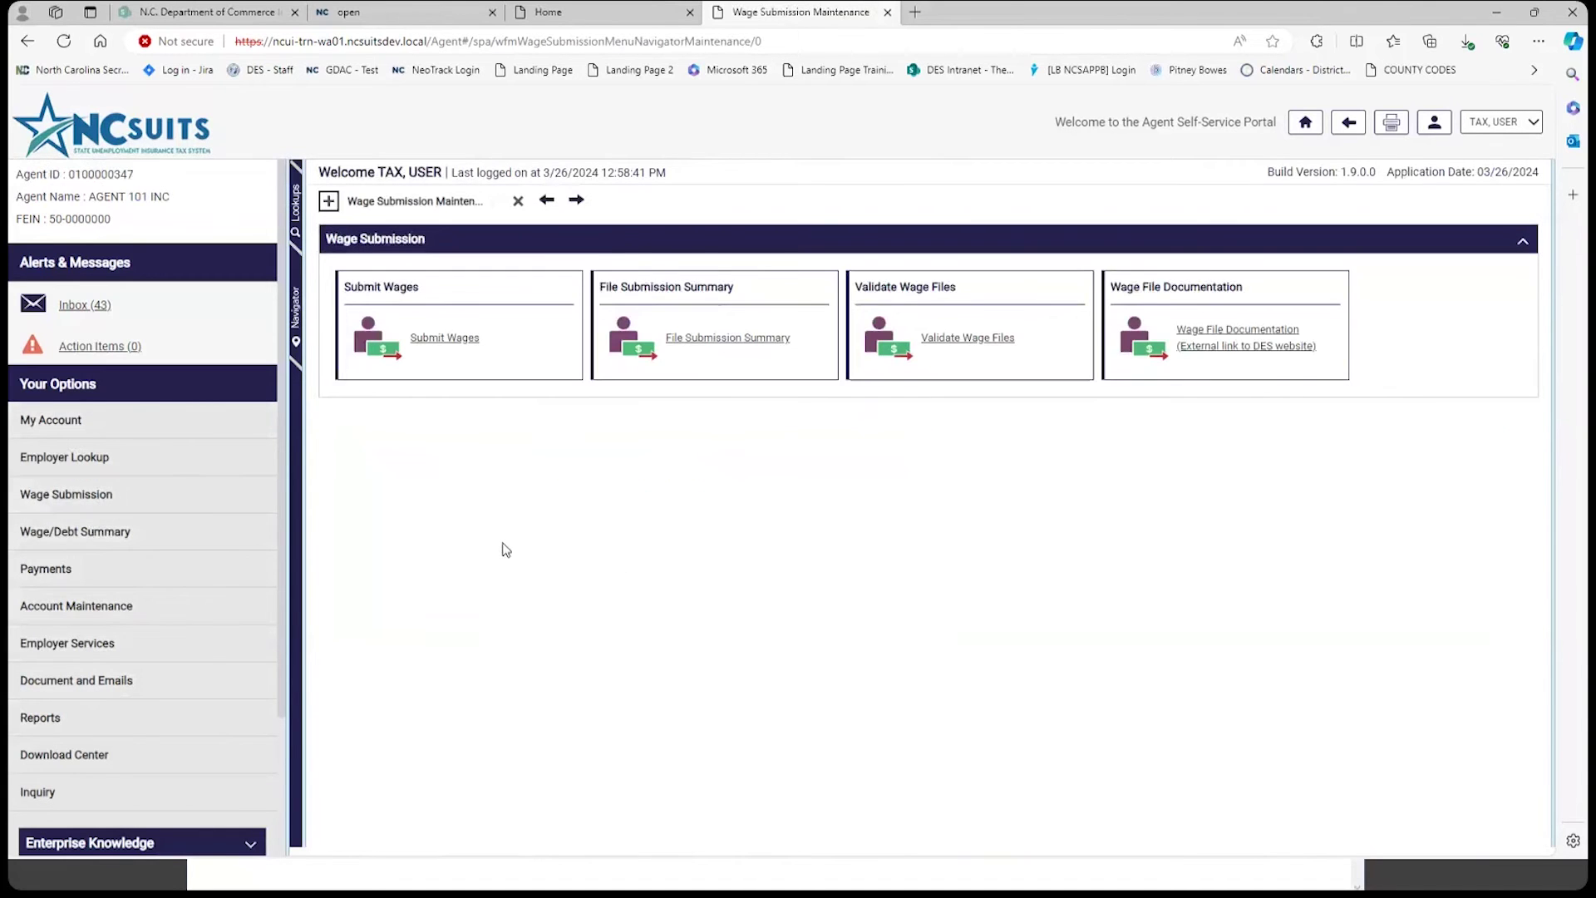
Step: Open wage file 36687 from File Submission Summary and load the employer's rejected employee records
click(730, 341)
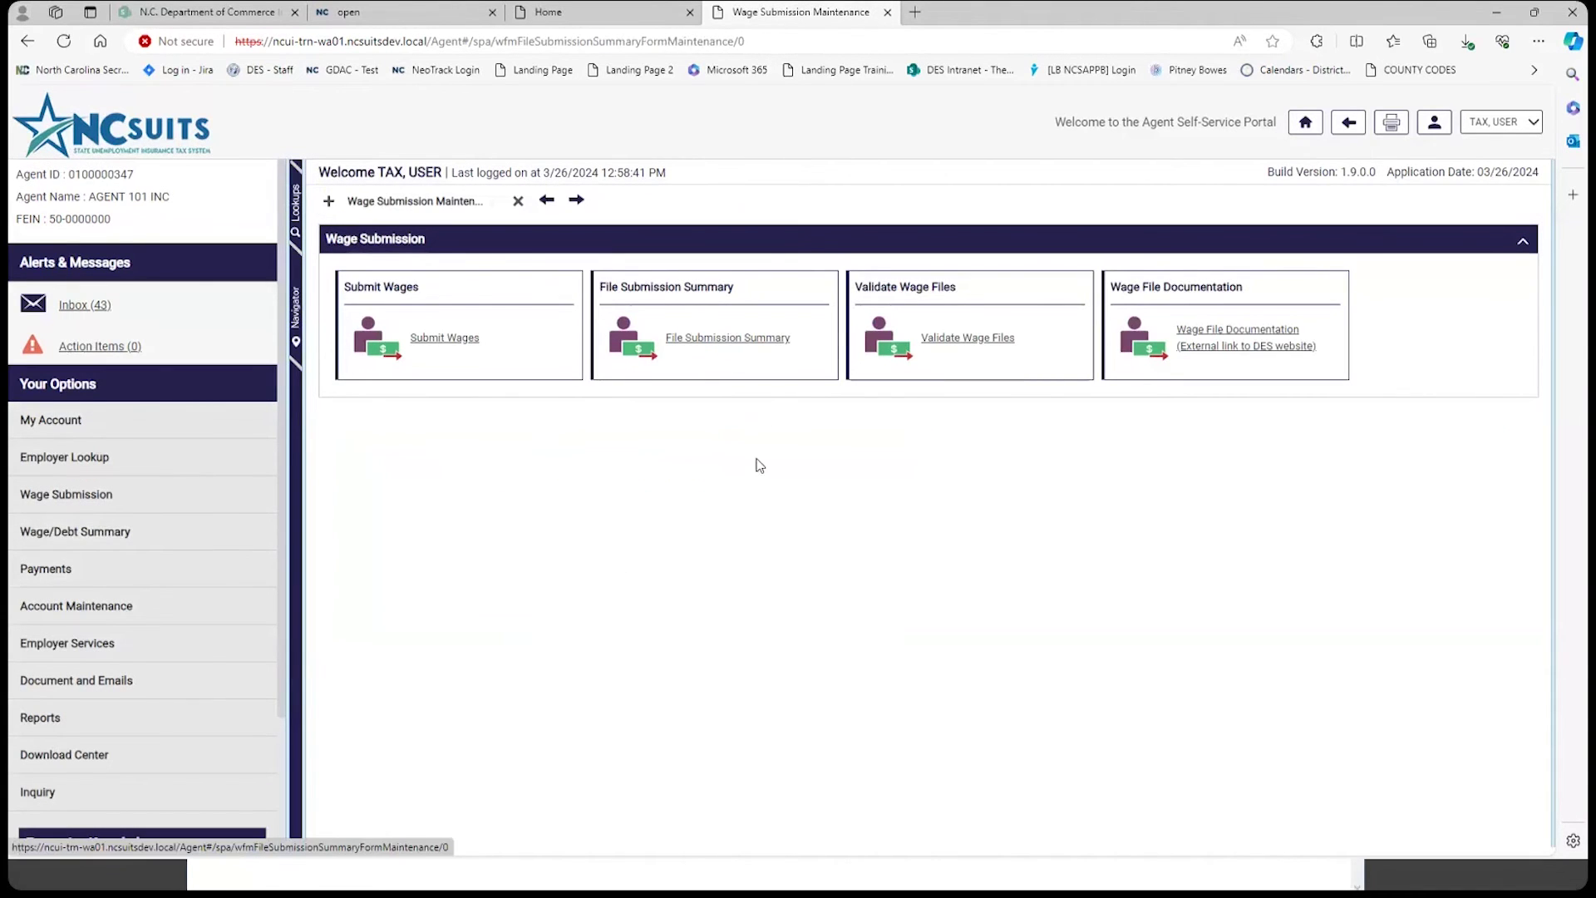
scroll(778, 541, down, 1)
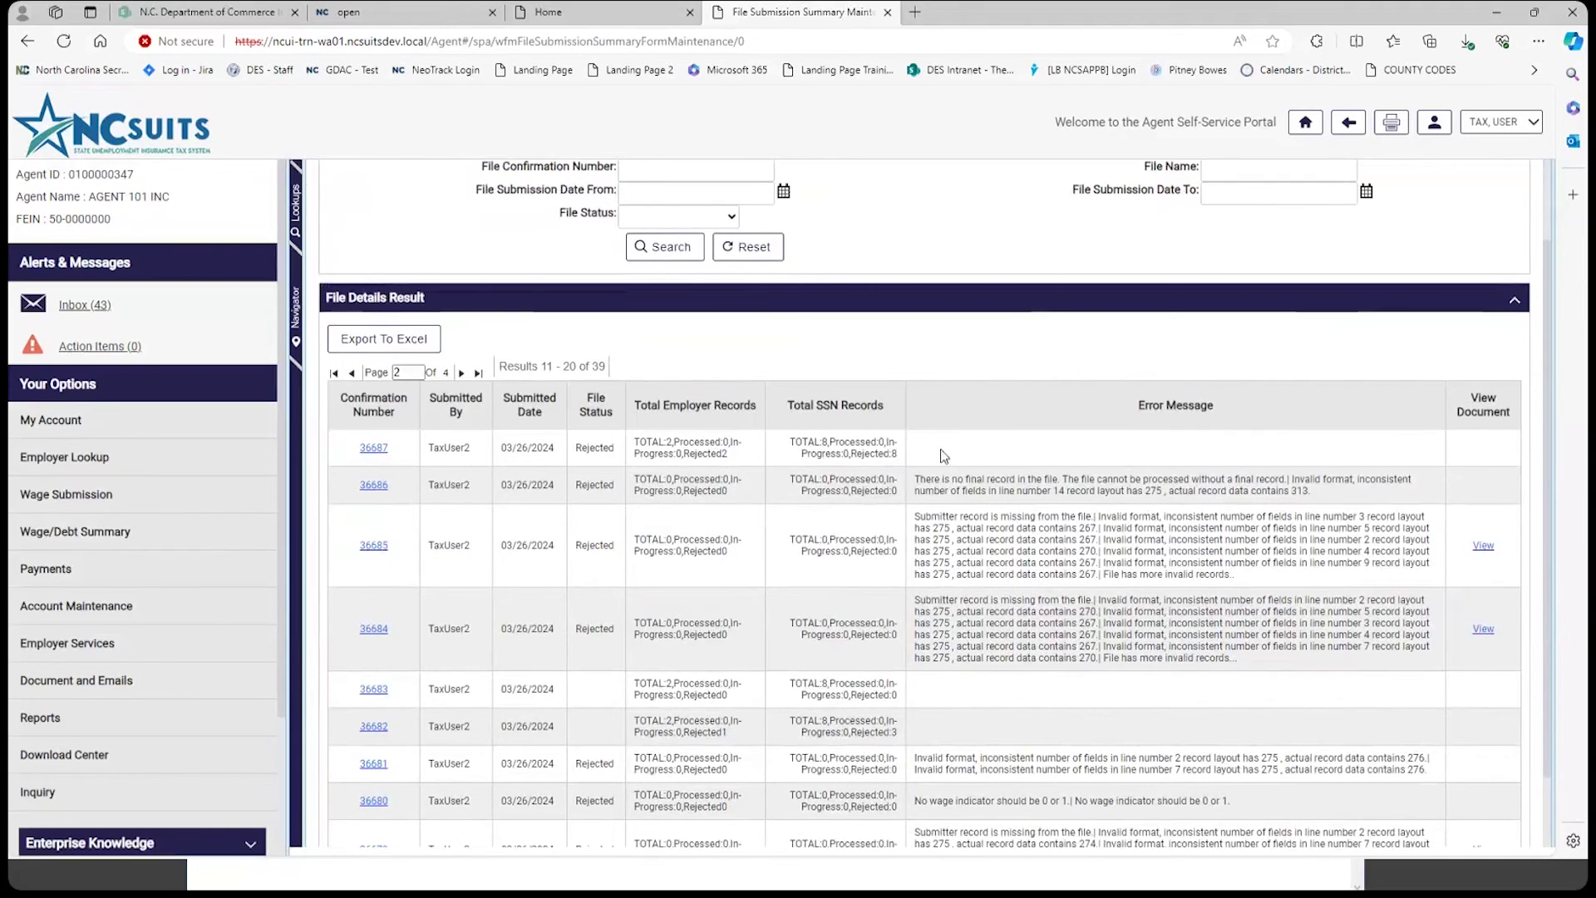
click(371, 448)
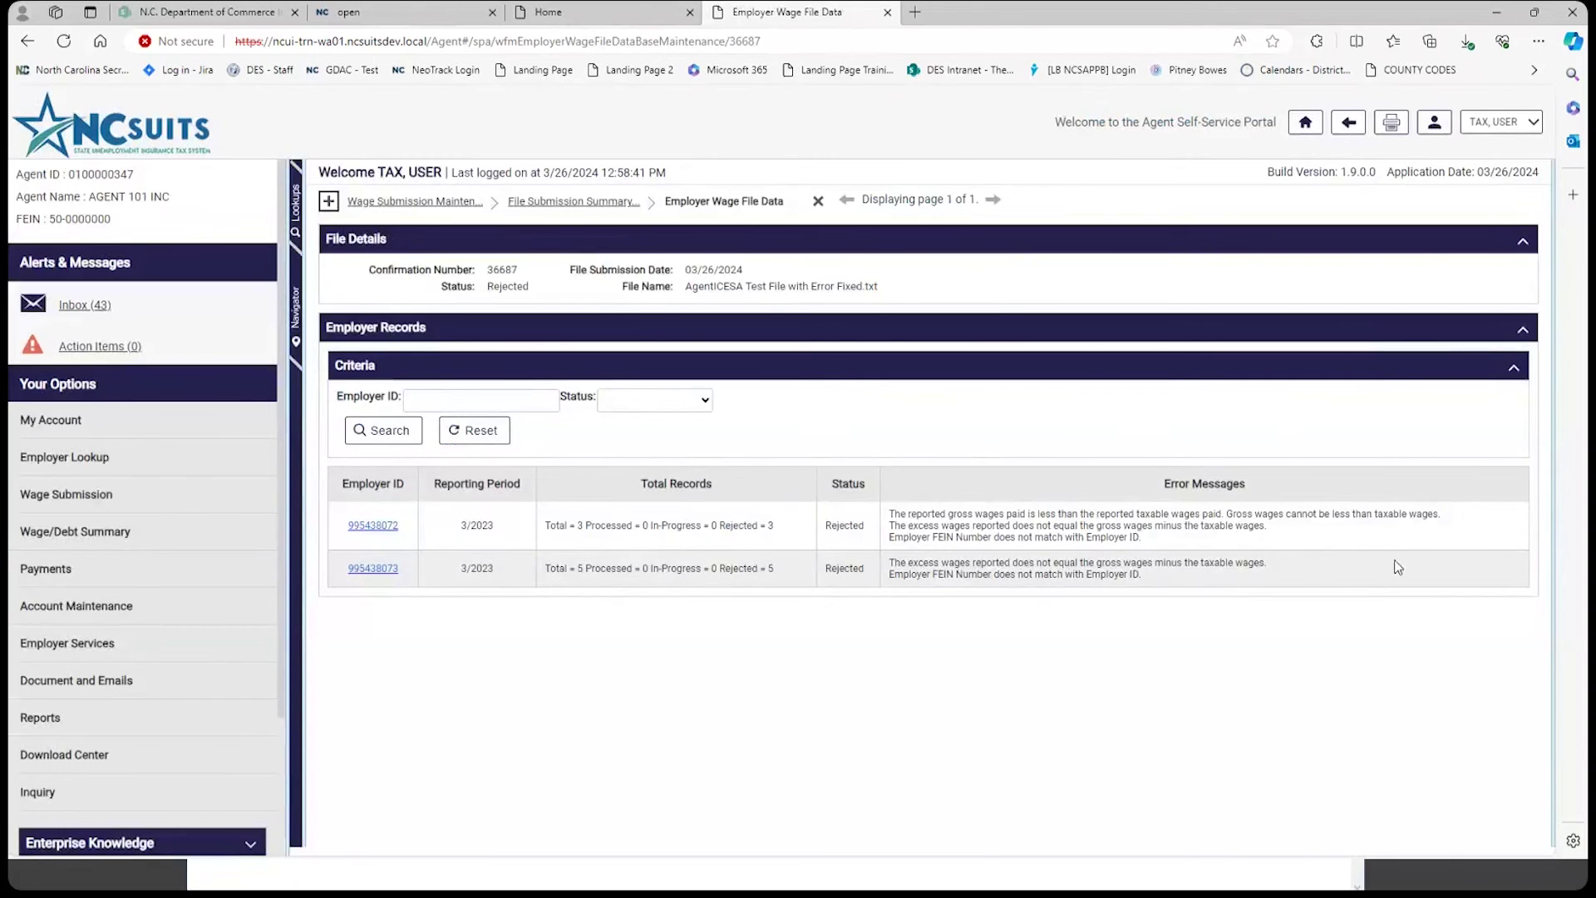
click(374, 526)
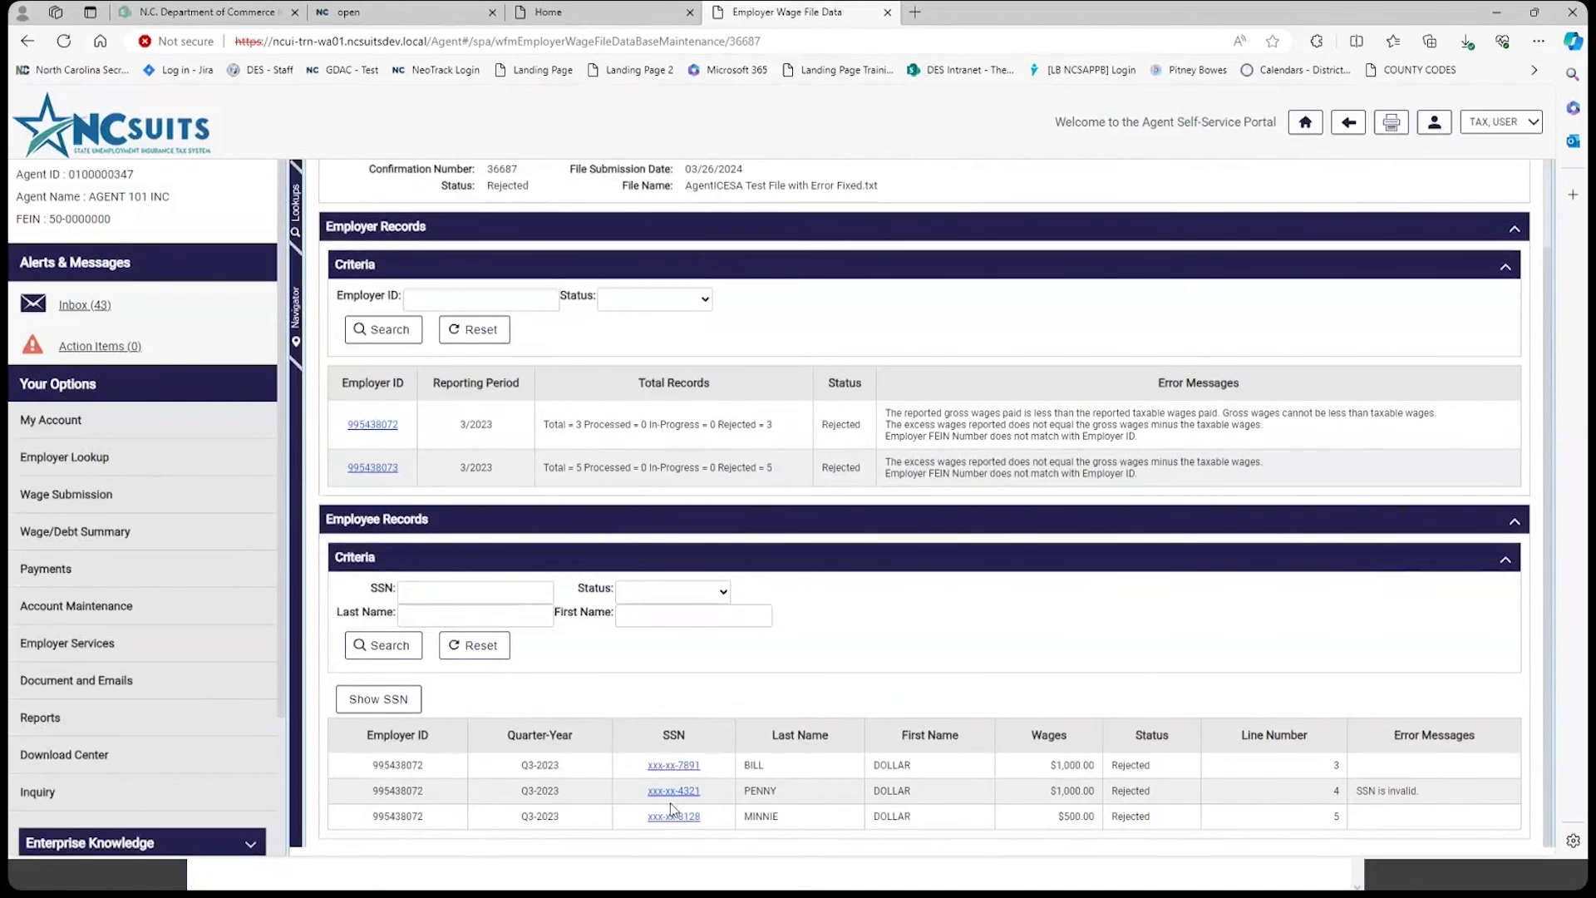
scroll(1069, 766, up, 2)
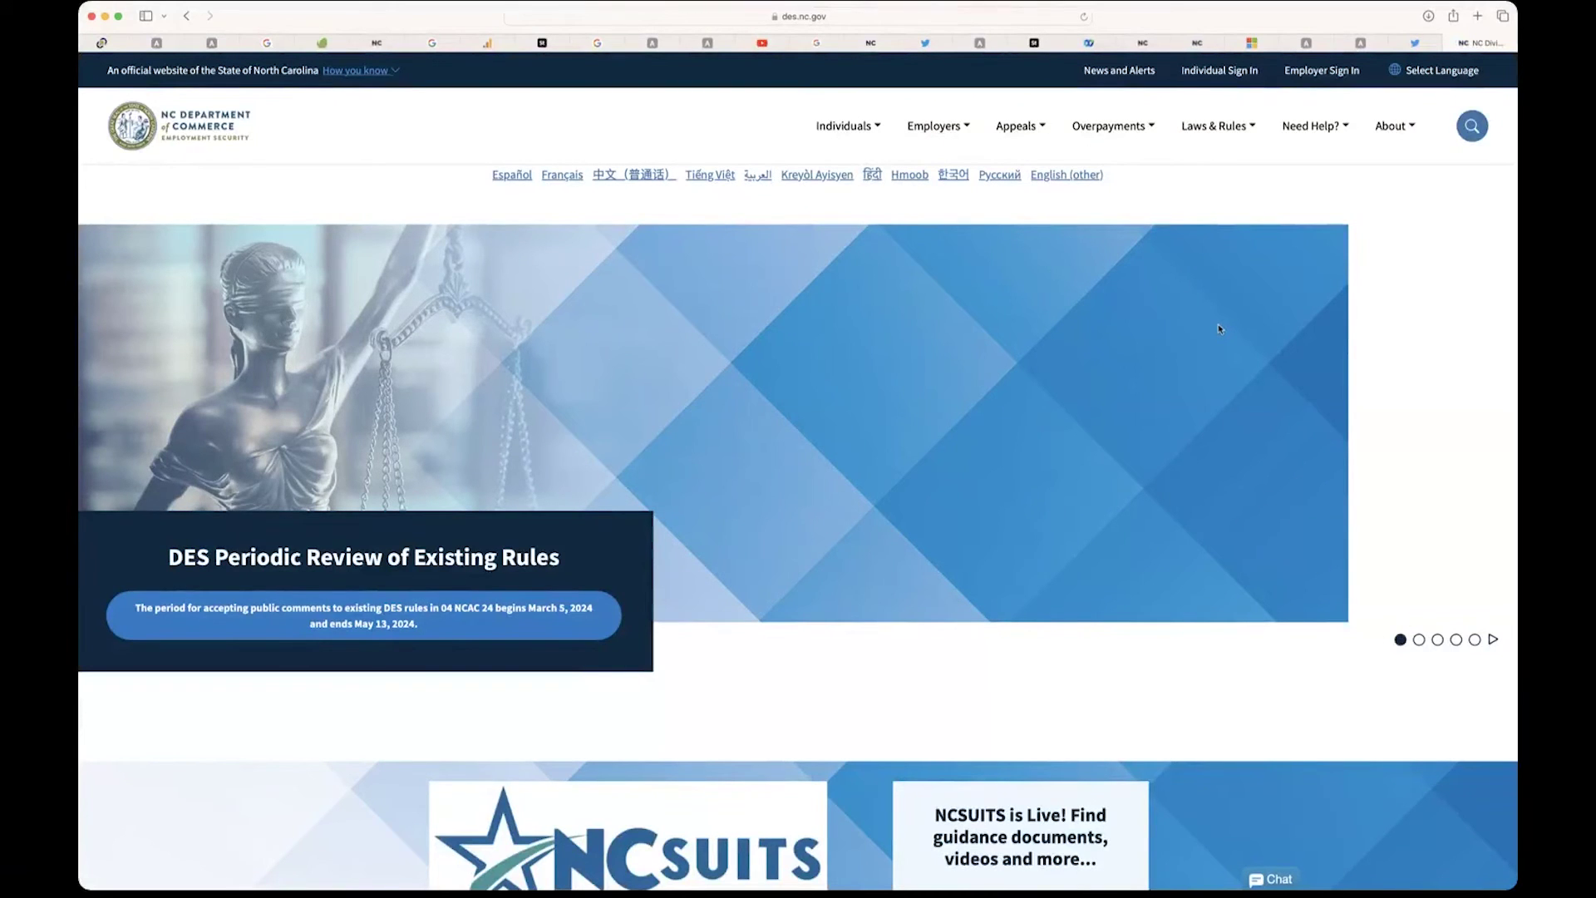
Step: Go to the NCSUITS page under Employers and scroll down to NCSUITS Resources
click(940, 127)
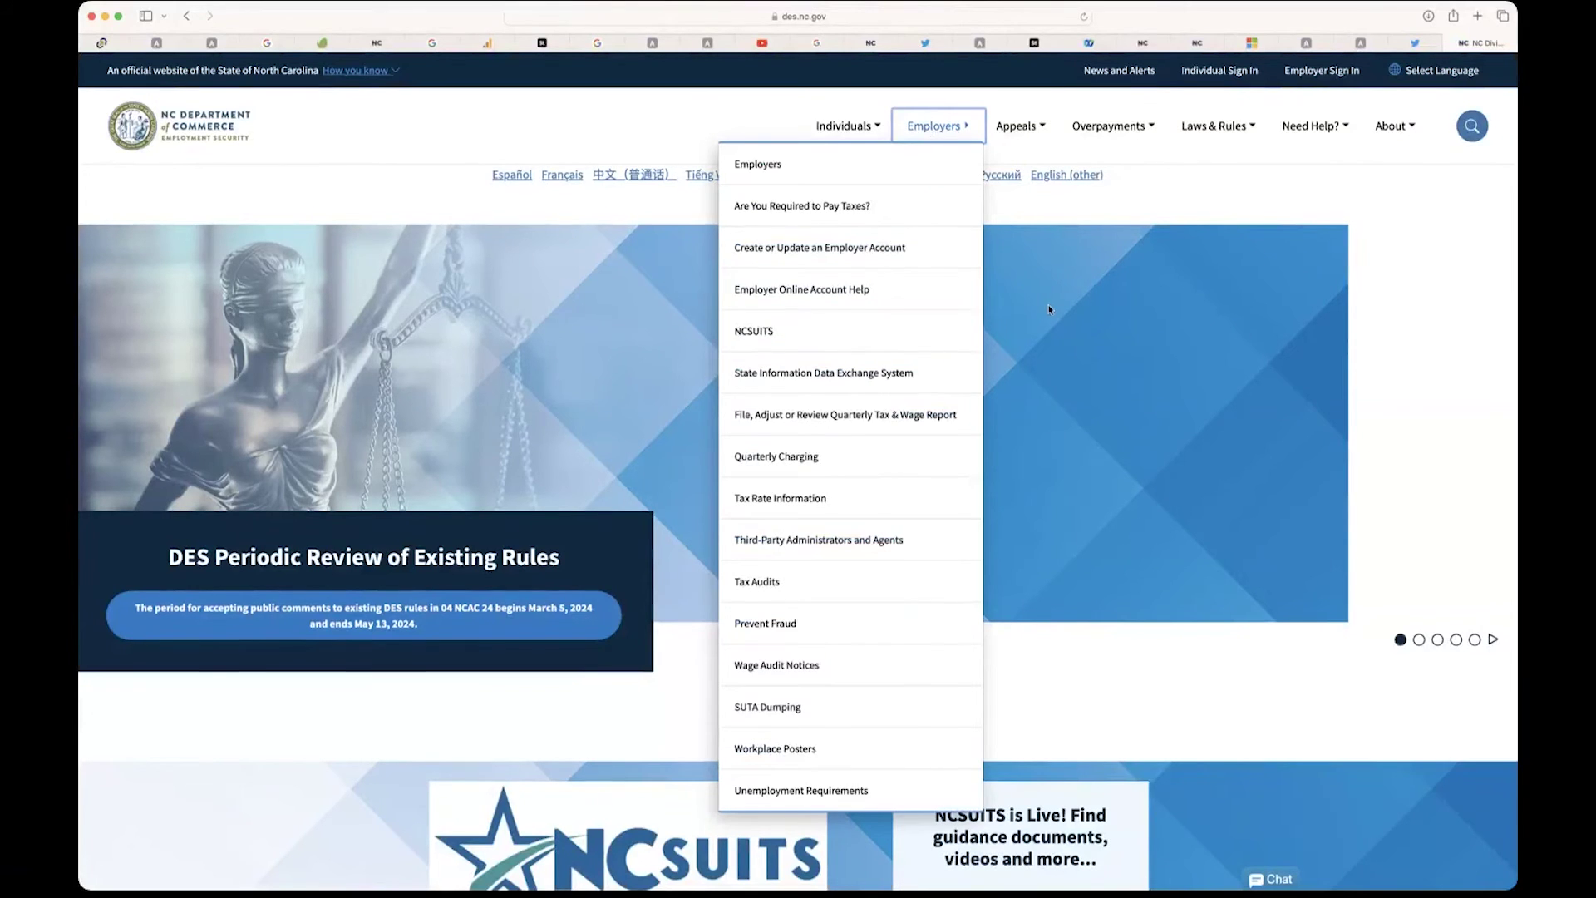
scroll(1048, 309, down, 4)
scroll(1049, 310, down, 1)
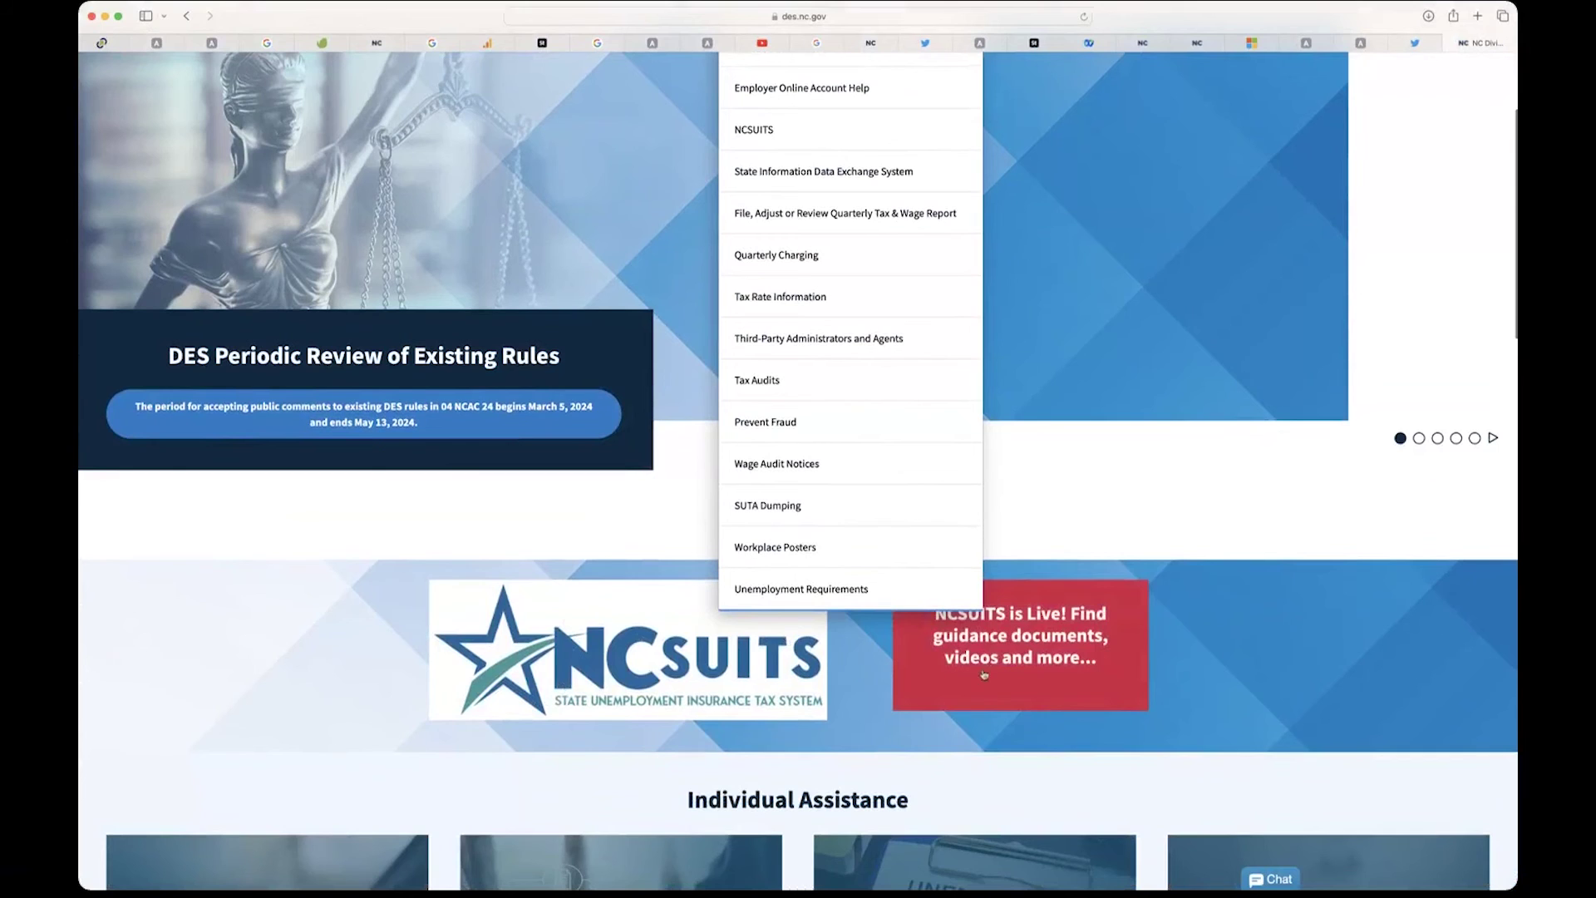
scroll(1046, 672, up, 4)
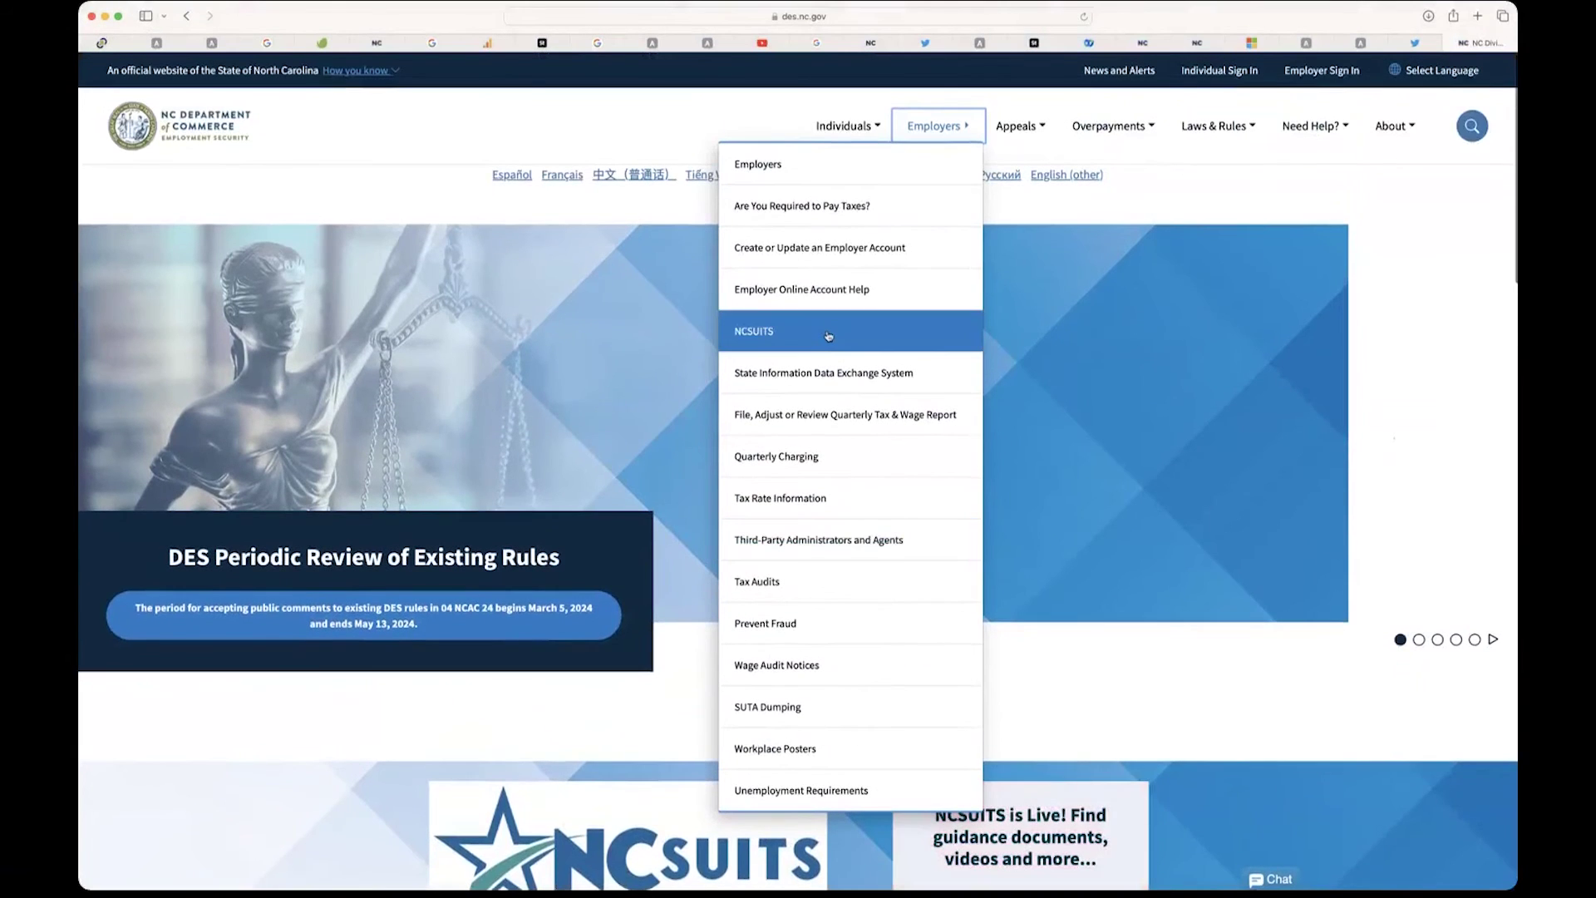
click(829, 335)
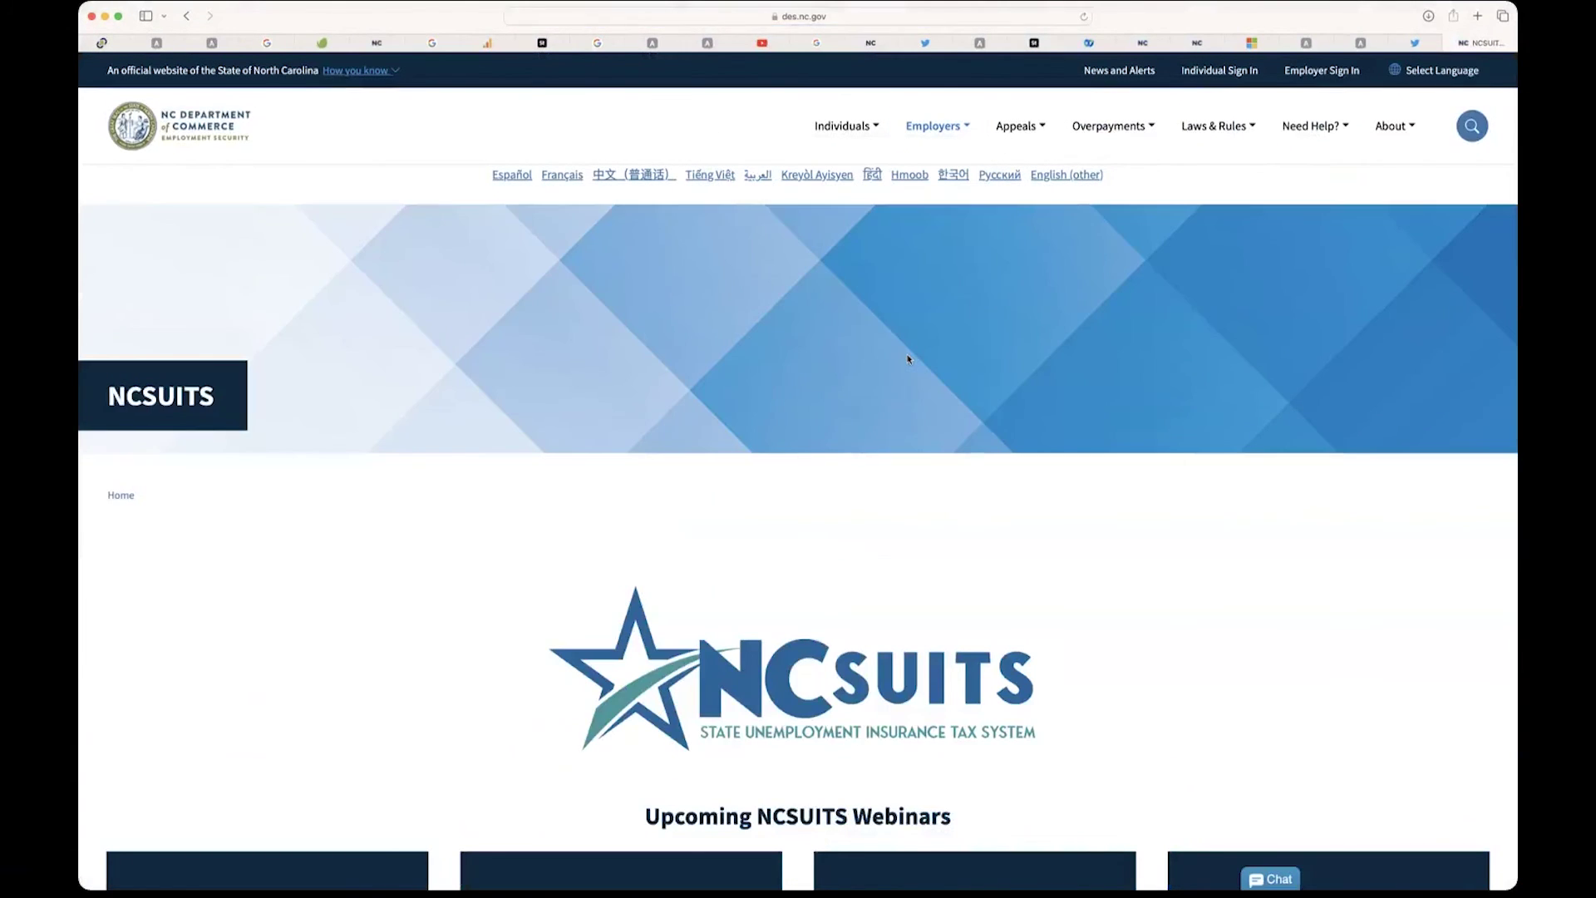
scroll(908, 359, down, 5)
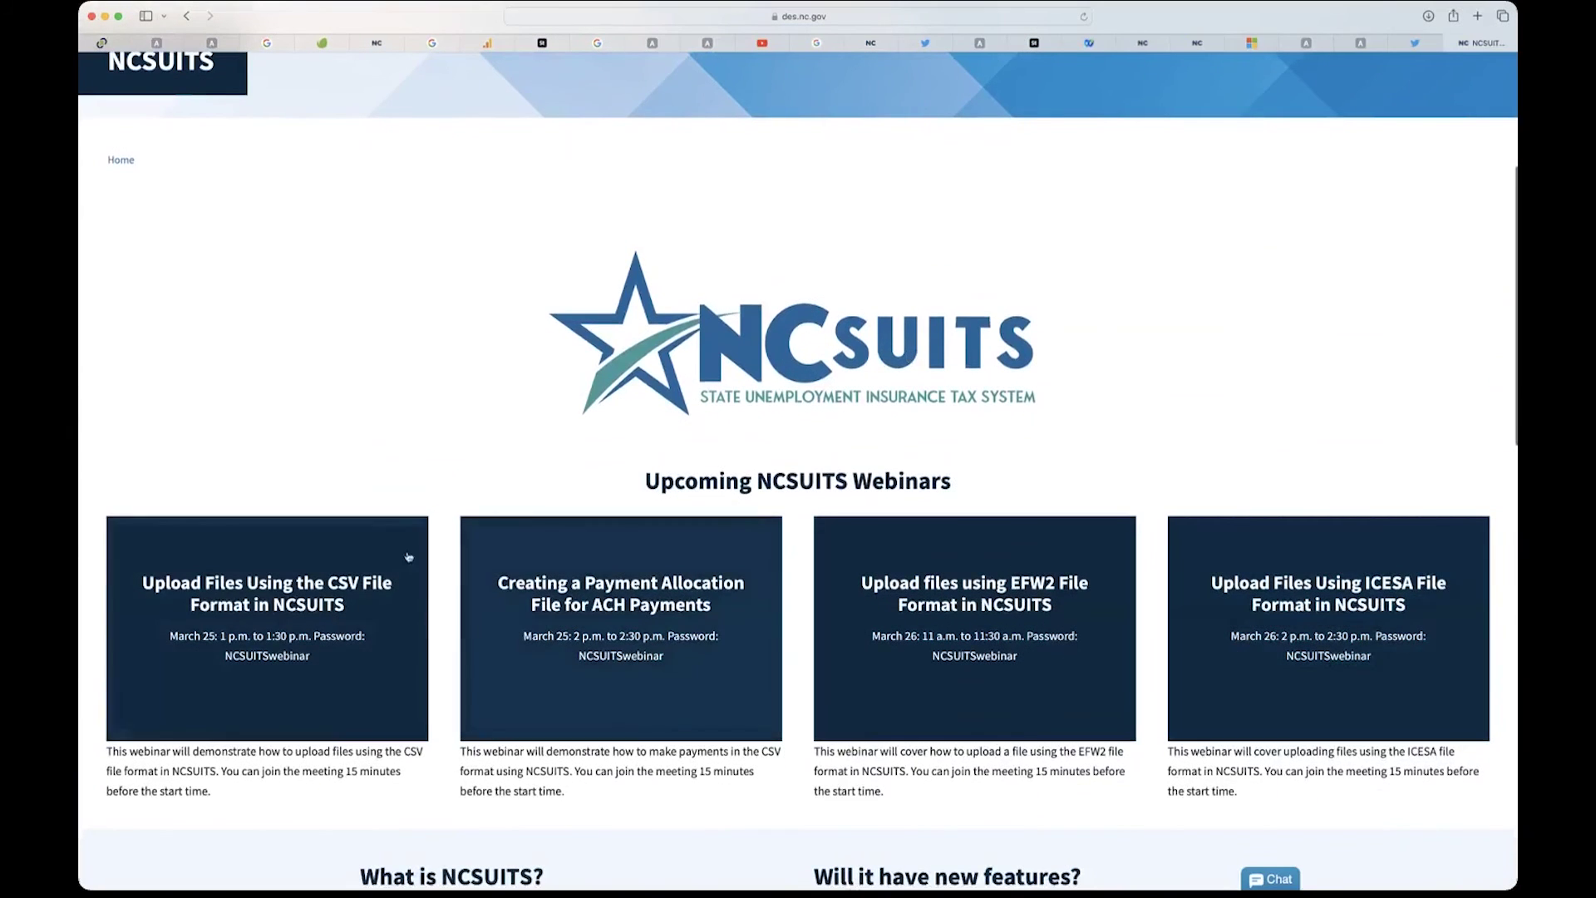
scroll(1039, 582, down, 6)
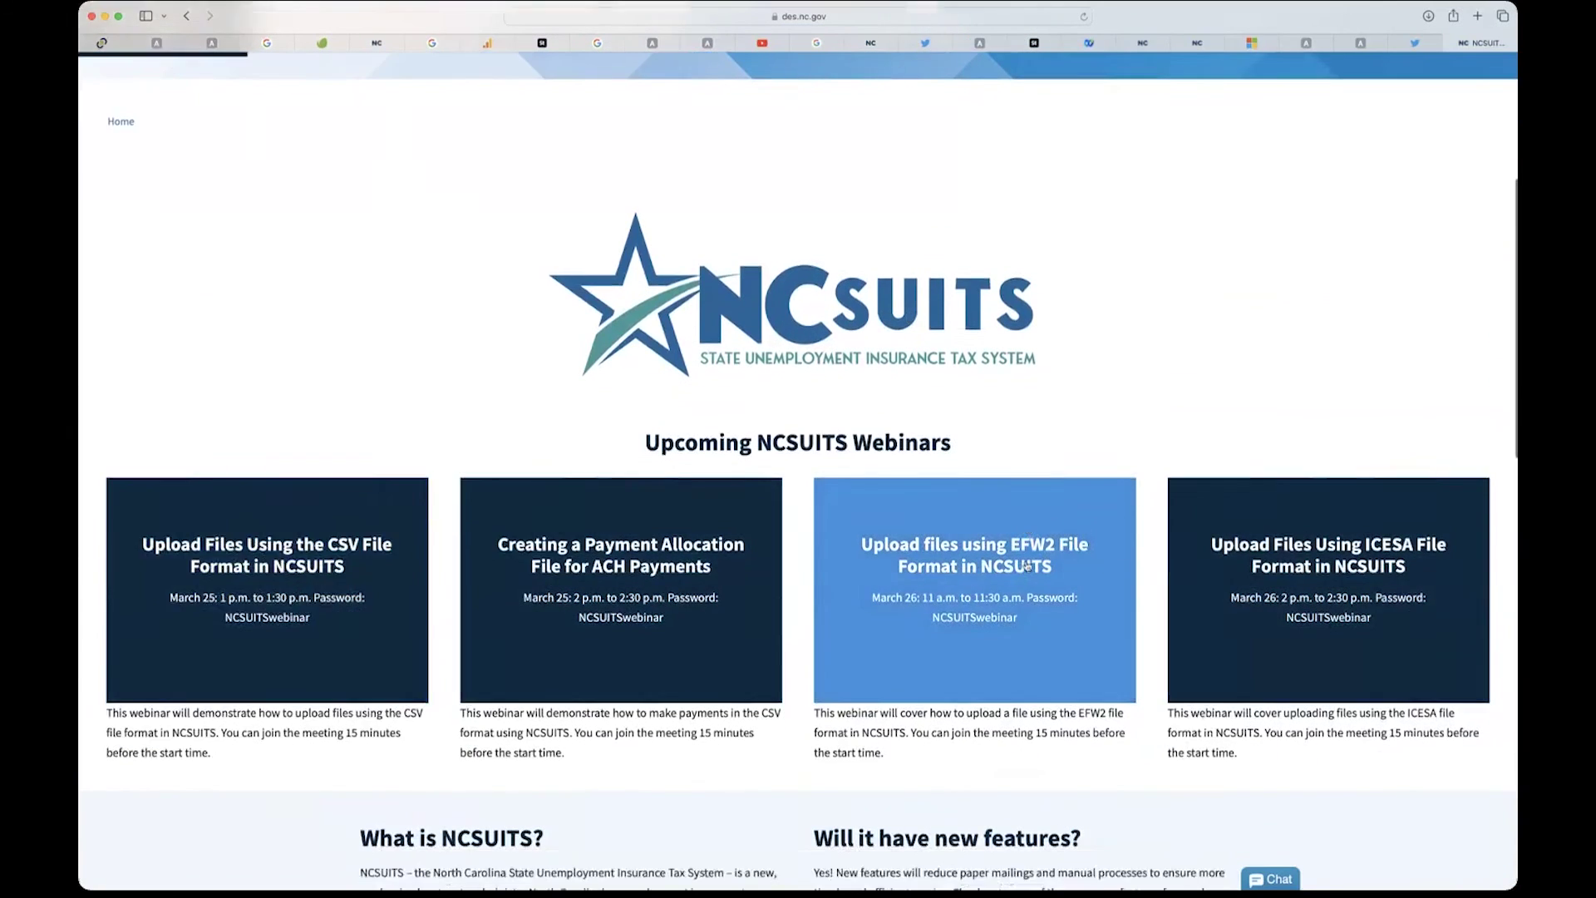
scroll(1027, 562, down, 7)
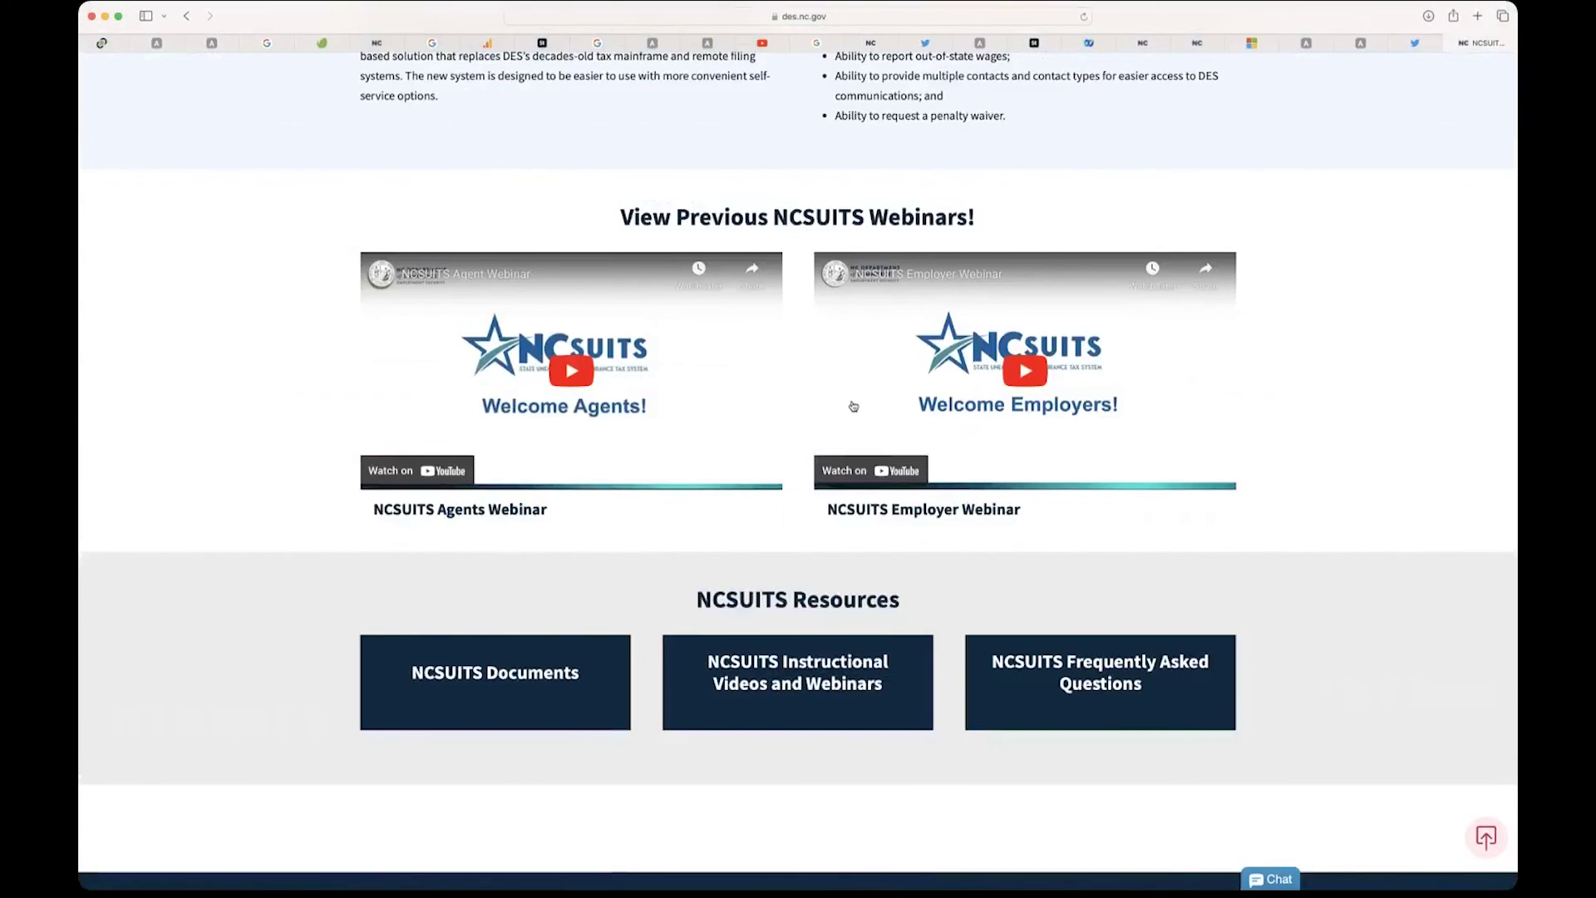
scroll(852, 405, down, 2)
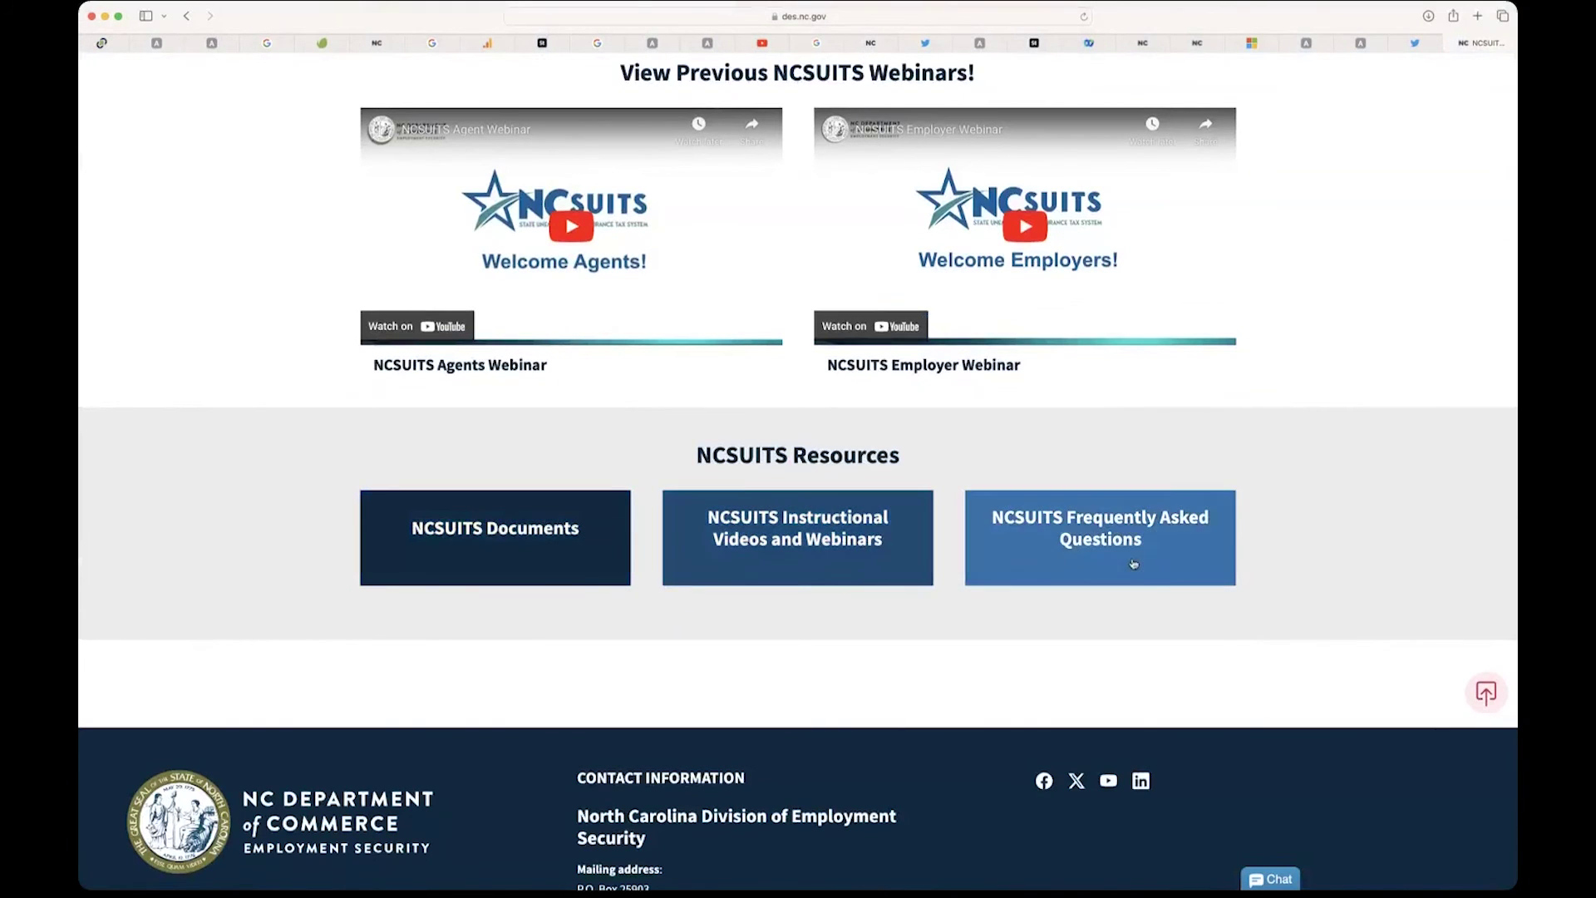
Step: Open NCSUITS Documents and browse the guidance, sample file and error code documents
click(560, 543)
scroll(1048, 411, down, 5)
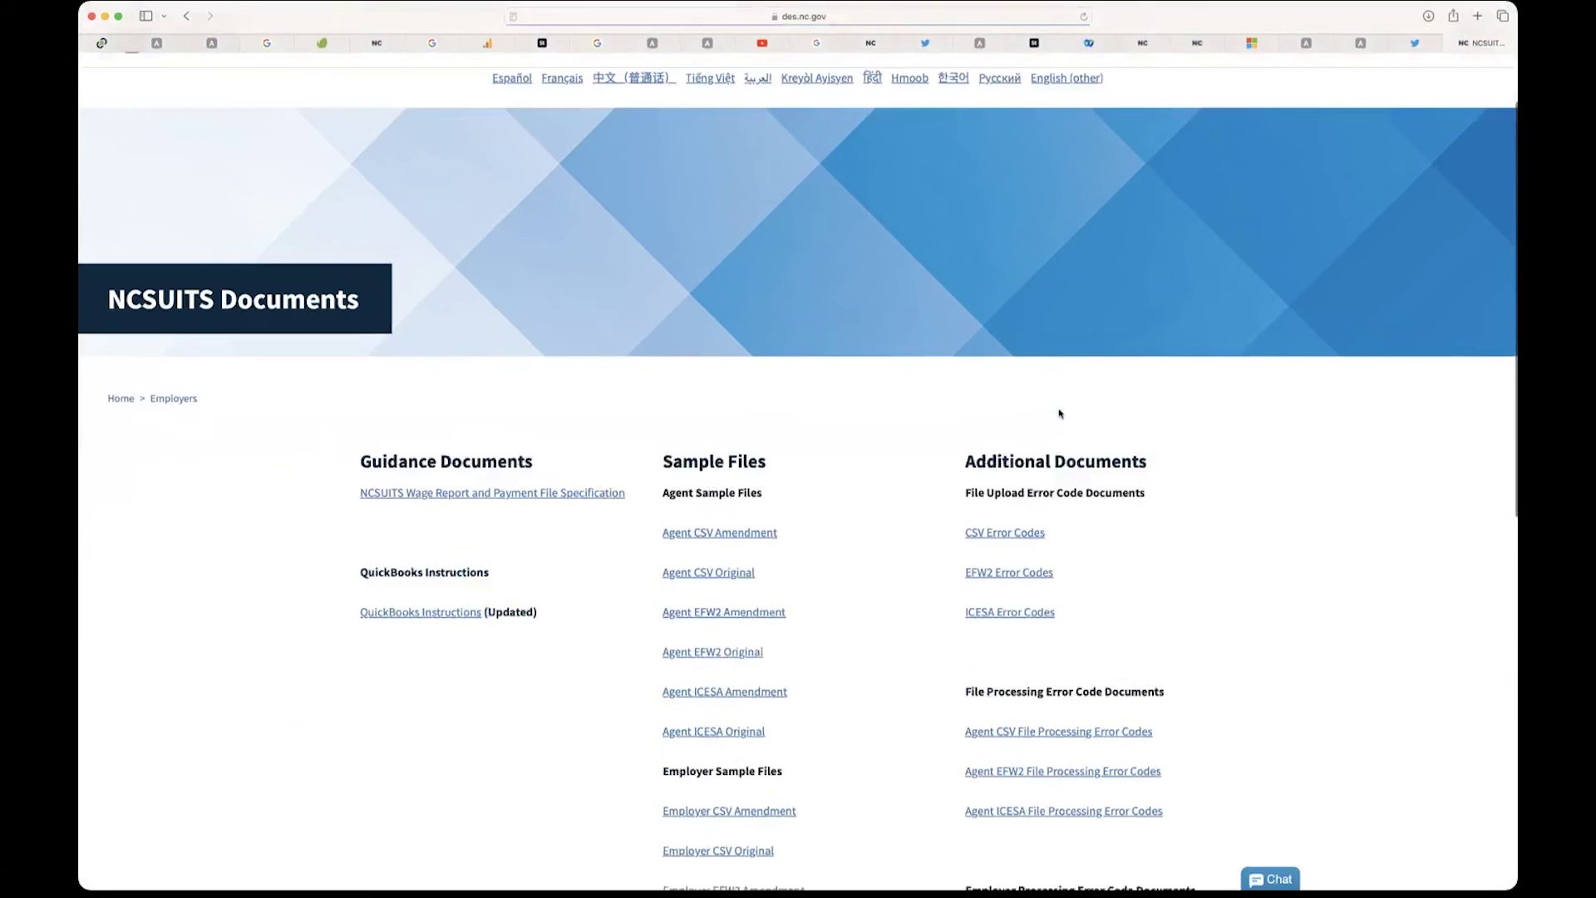
scroll(1060, 413, down, 2)
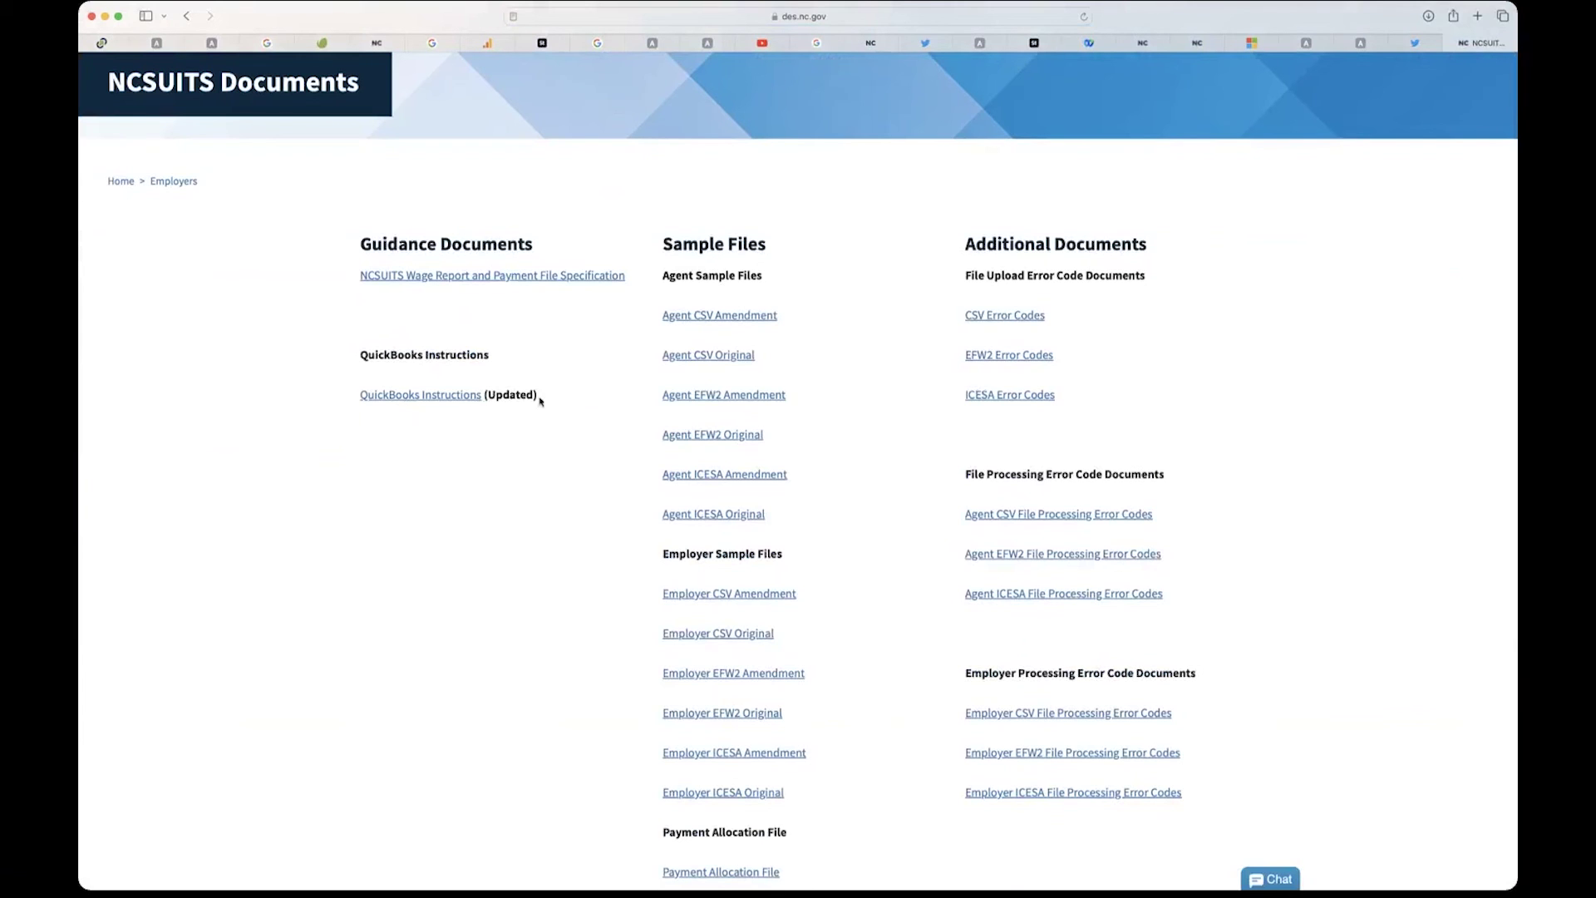
scroll(744, 316, down, 2)
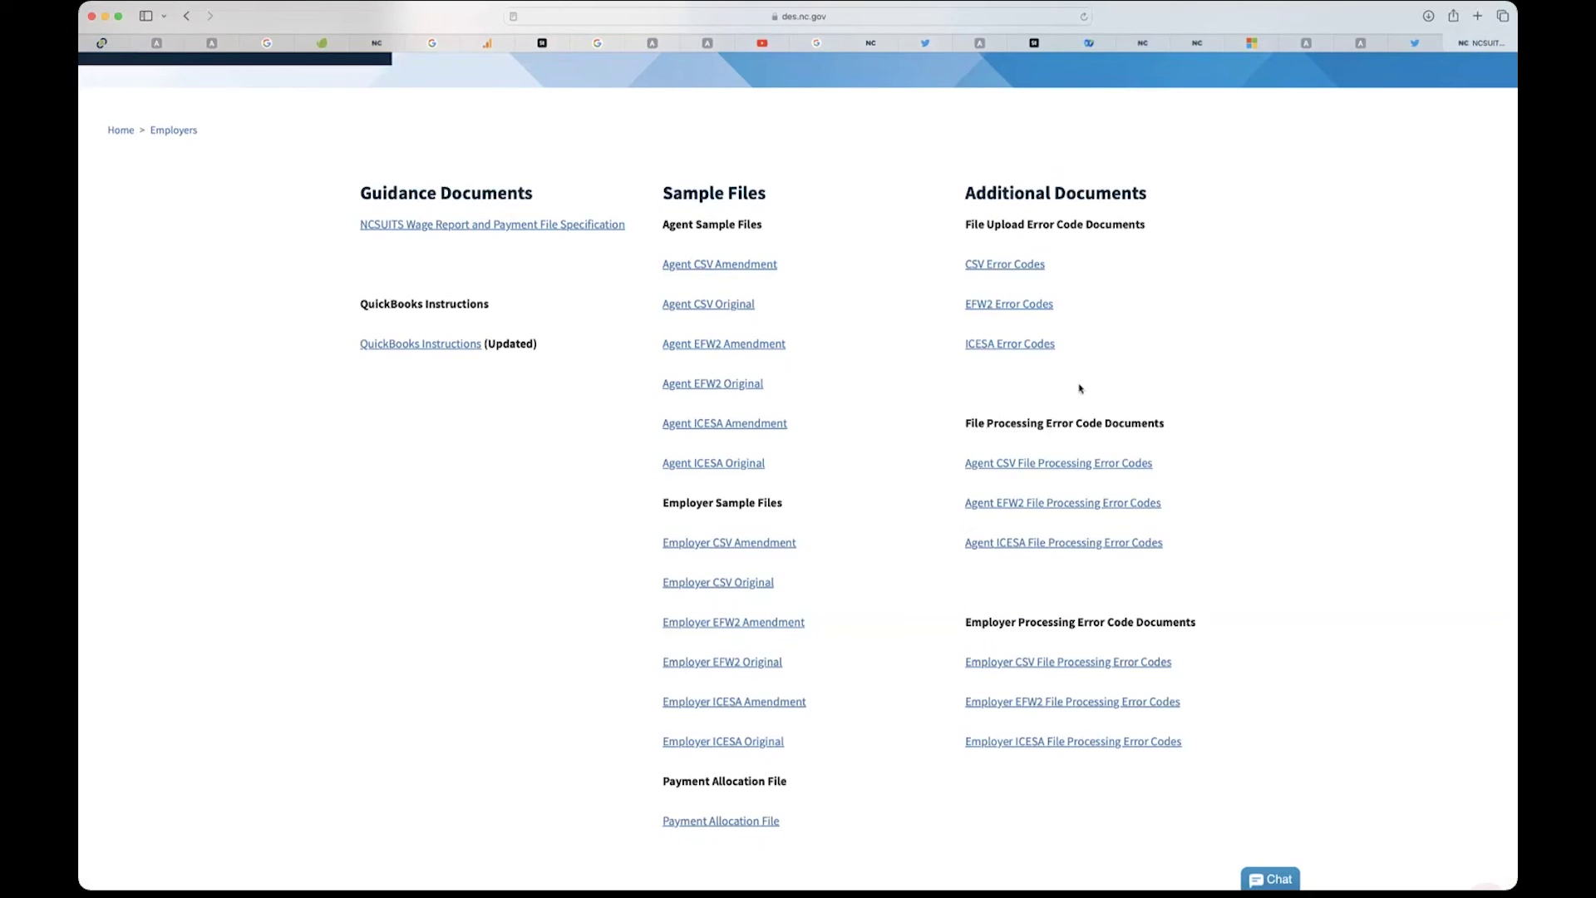
scroll(1082, 374, up, 3)
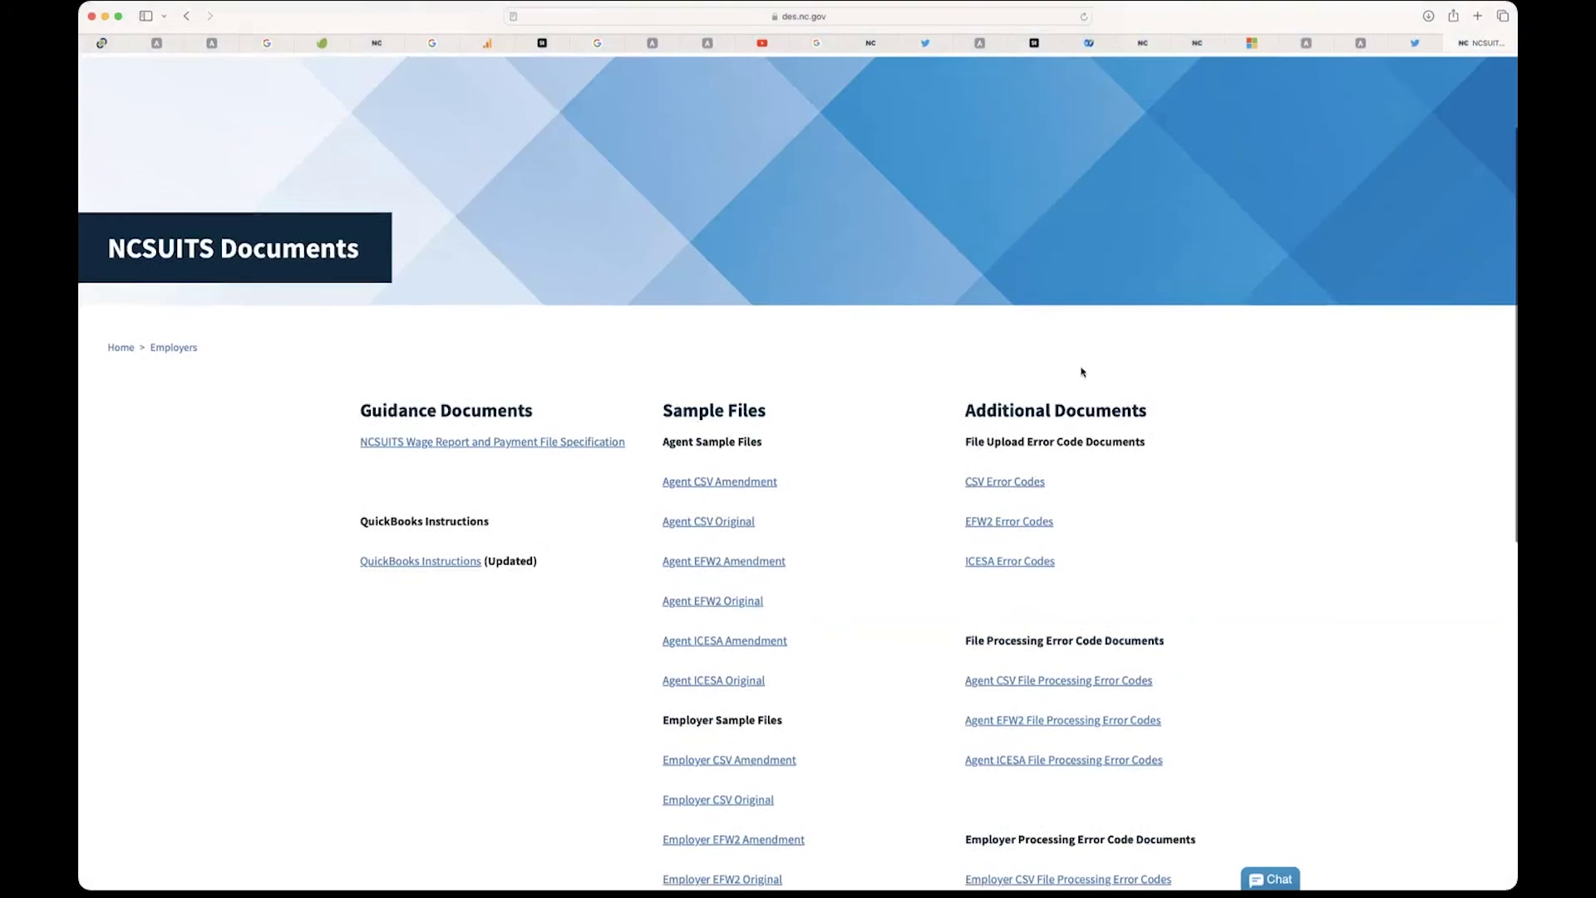
scroll(1080, 366, up, 2)
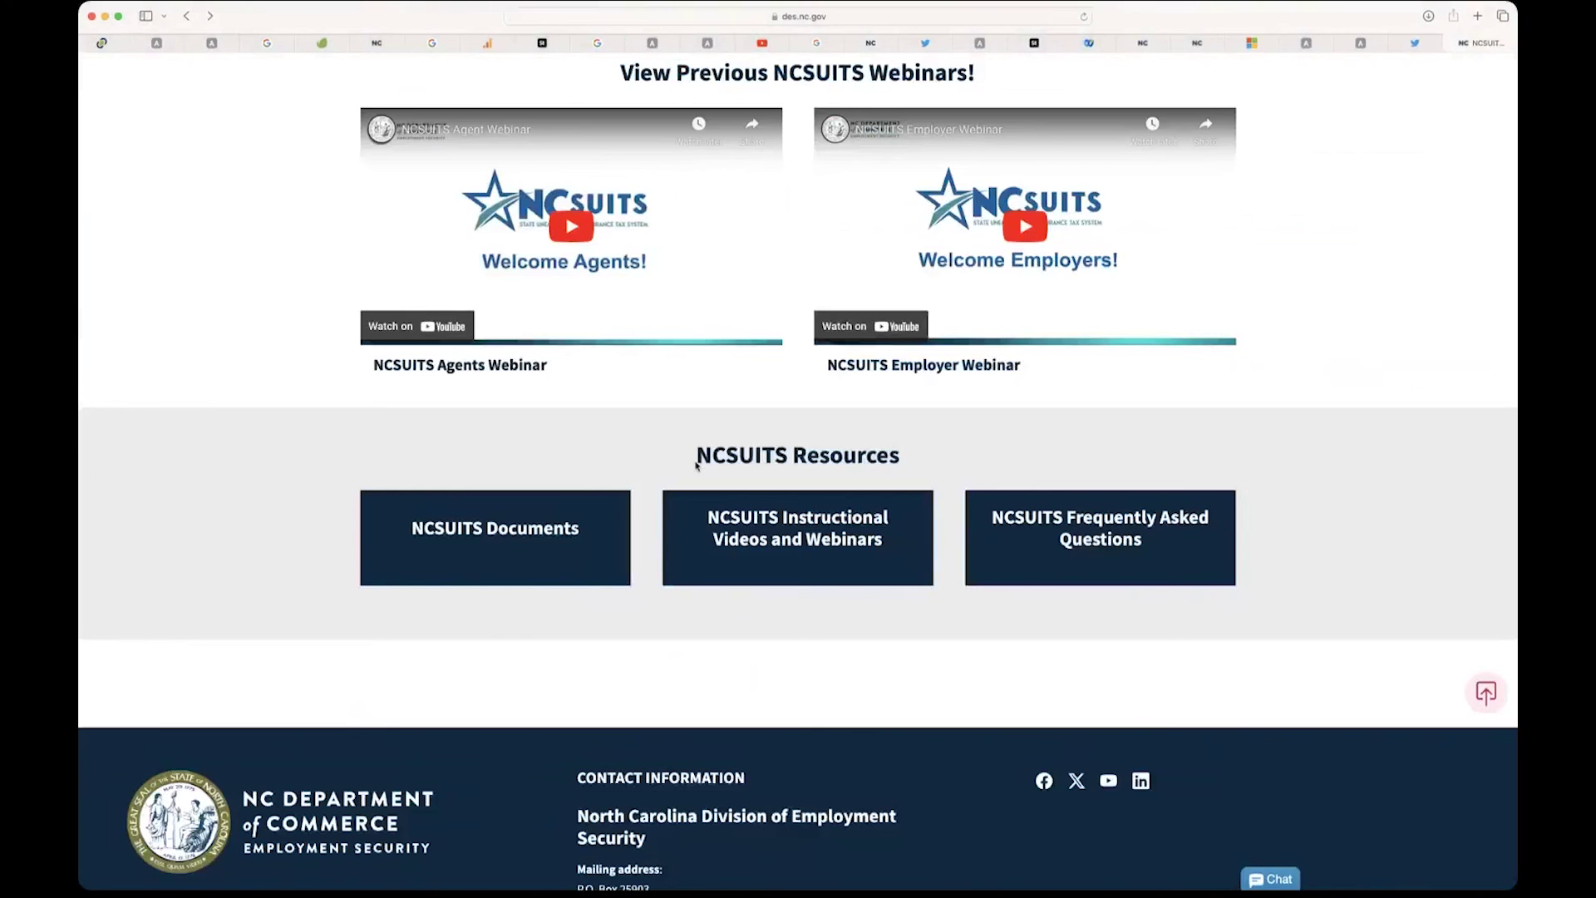
scroll(846, 540, down, 15)
Step: Open the NCSUITS Instructional Videos and Webinars page and look over the webinars
click(846, 540)
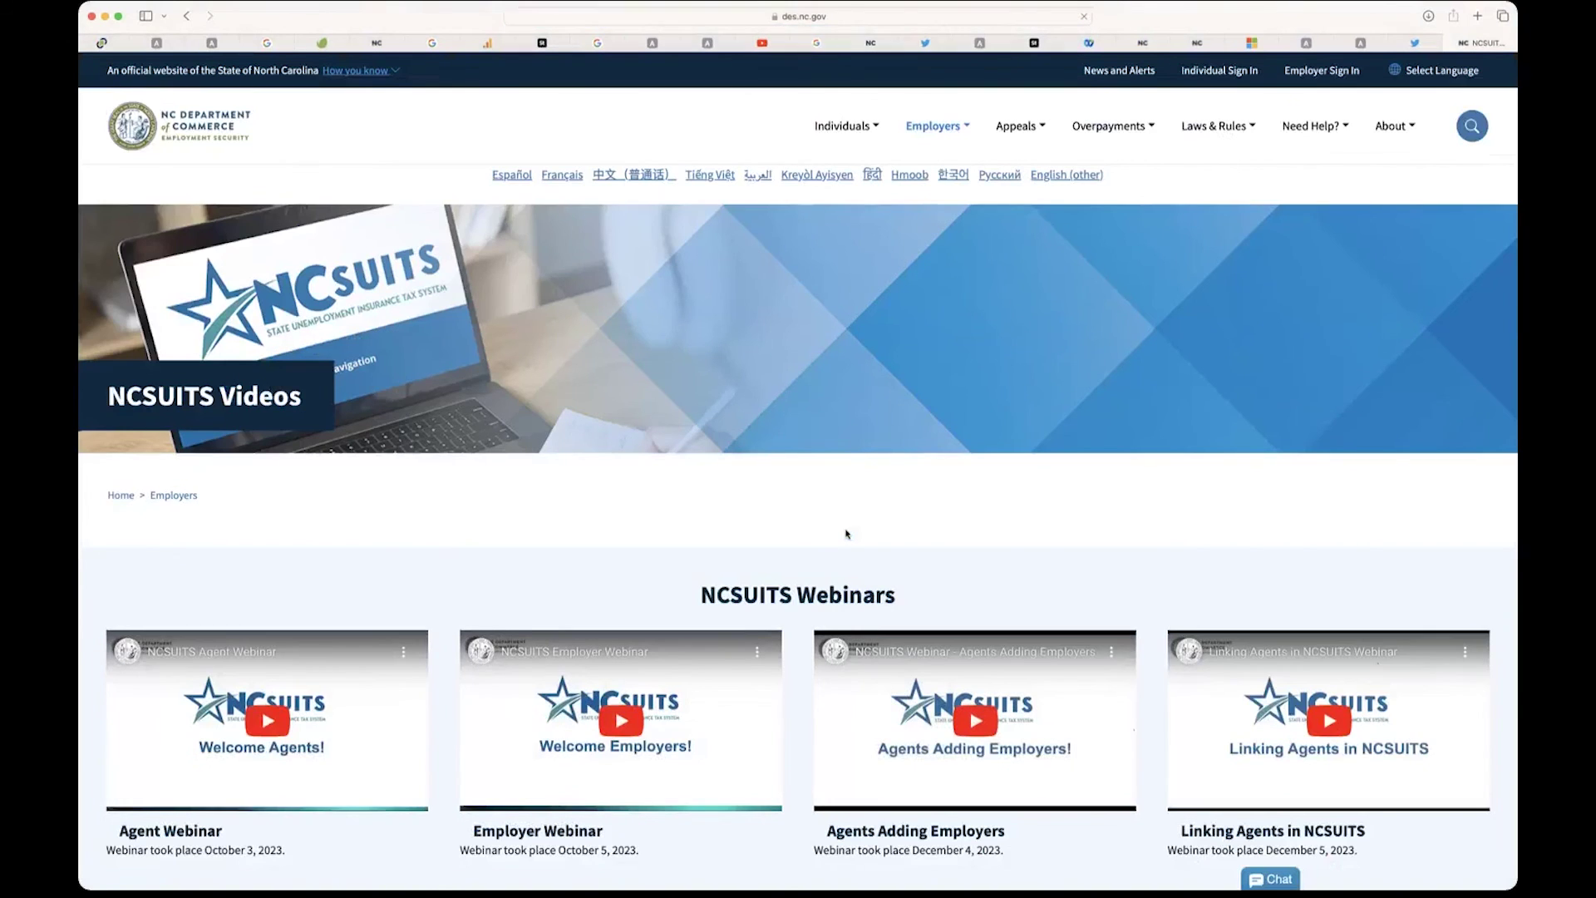
scroll(846, 534, down, 3)
scroll(846, 534, down, 9)
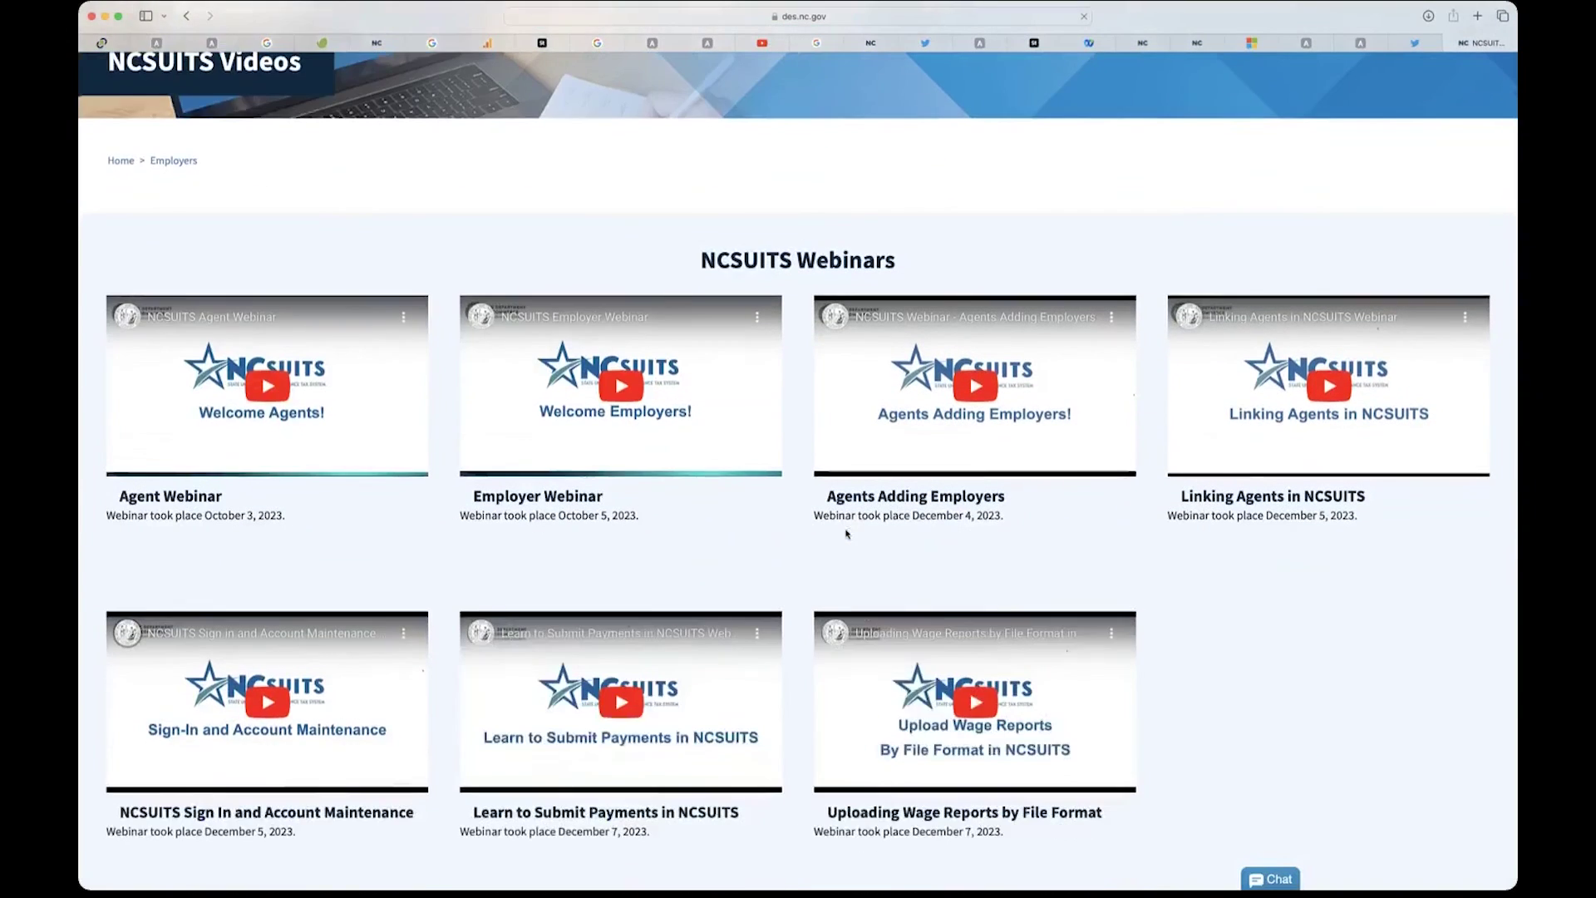
scroll(846, 533, down, 5)
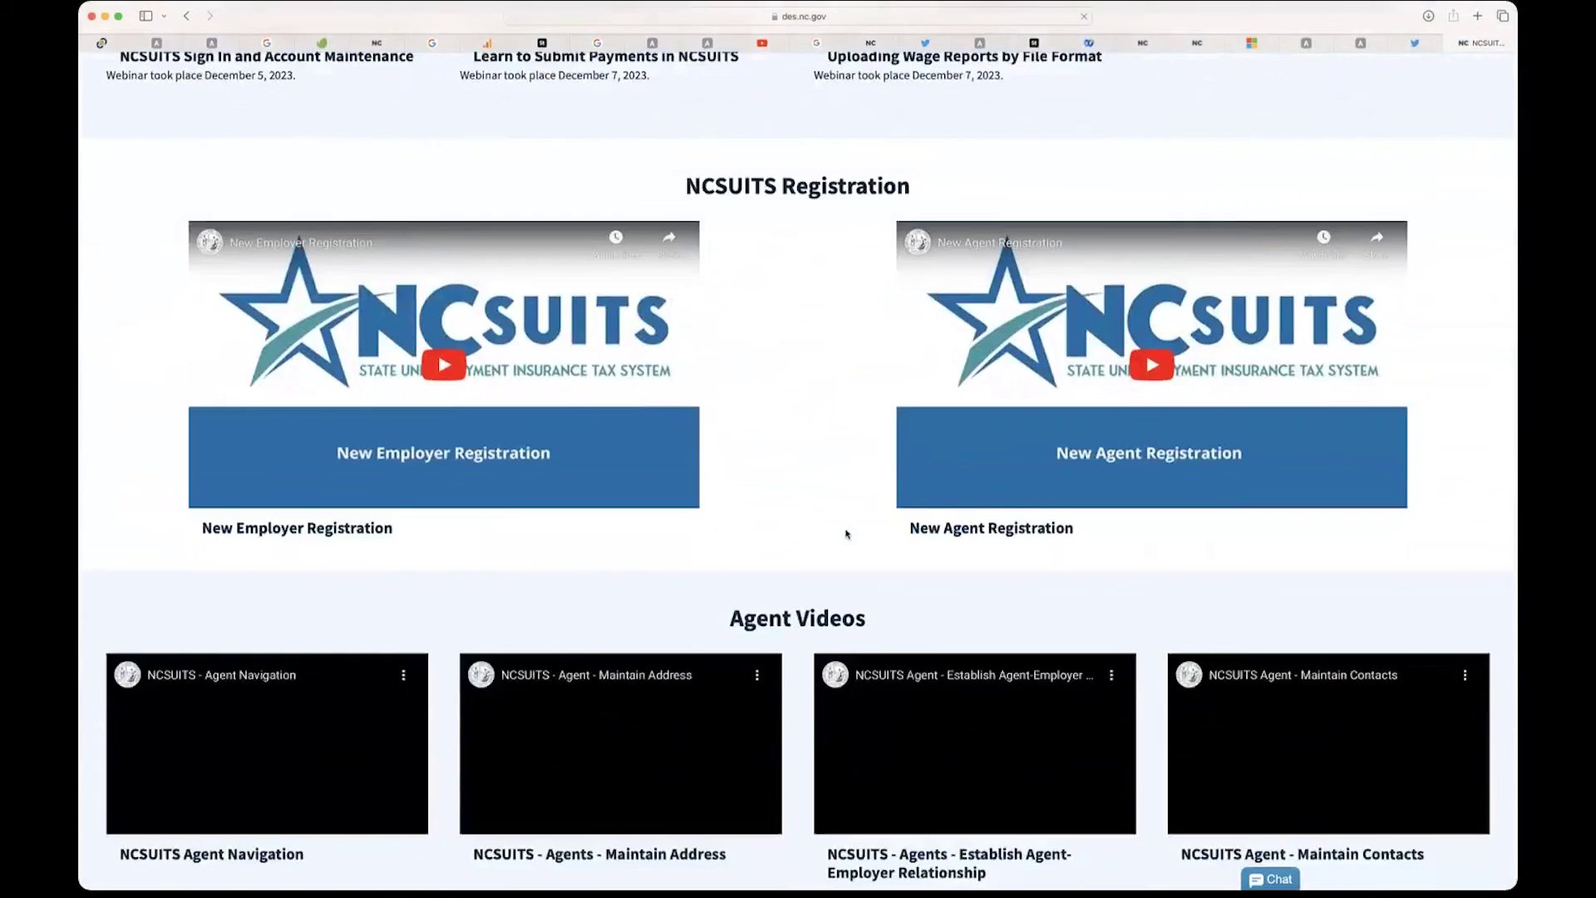
scroll(846, 534, up, 3)
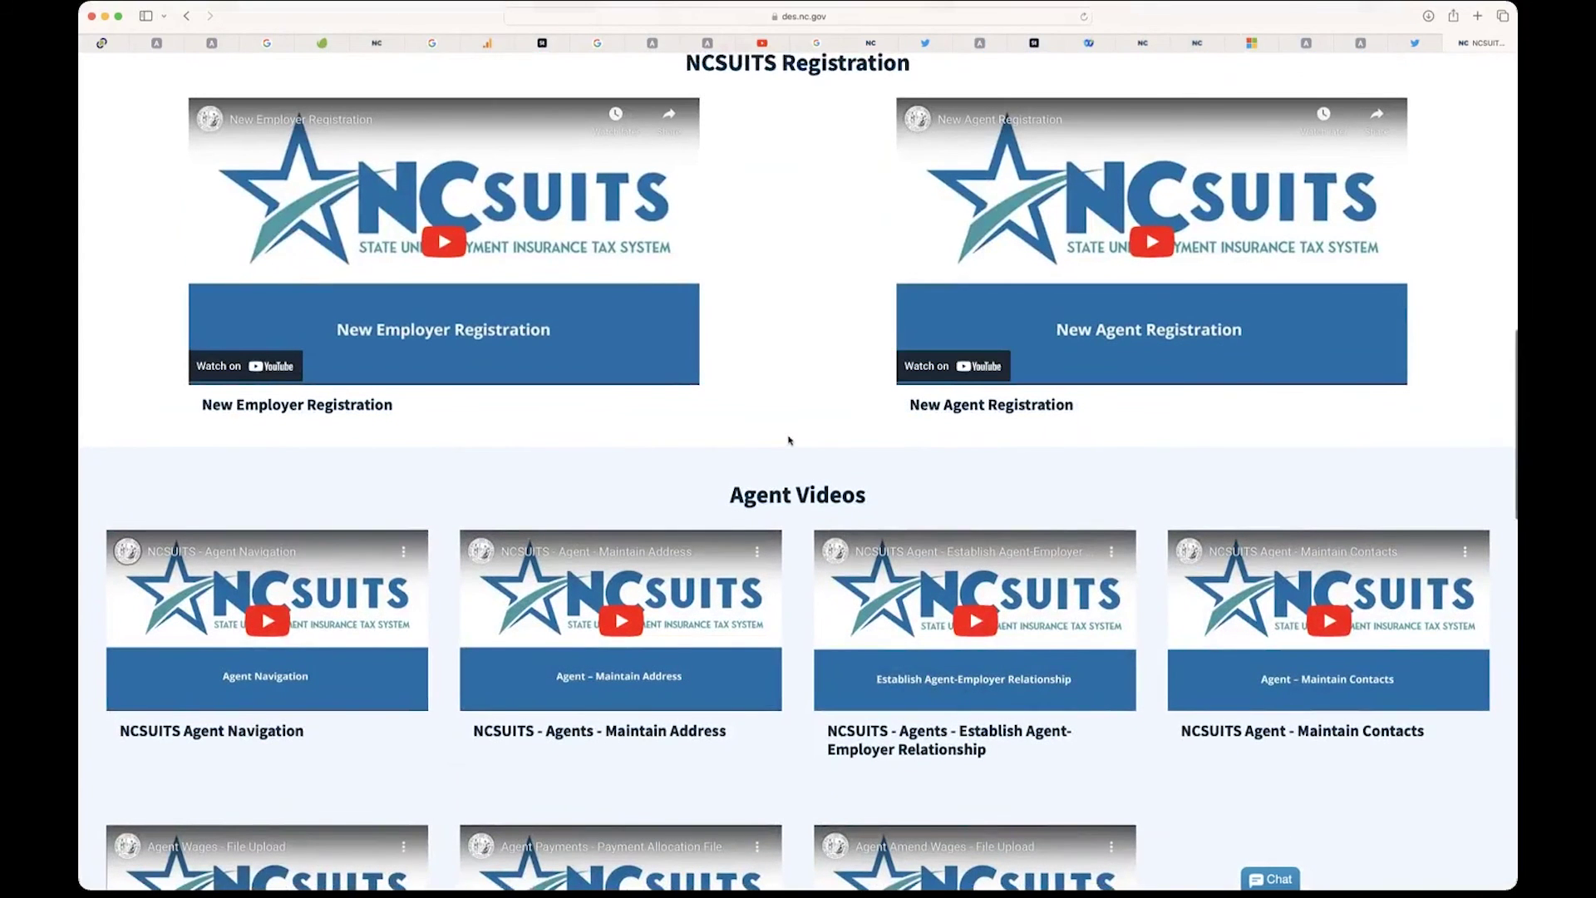
Step: Scroll through the Agent and Employer Videos sections to Employer Wages - Amend Wages Via File Upload
scroll(789, 440, down, 3)
scroll(789, 441, down, 1)
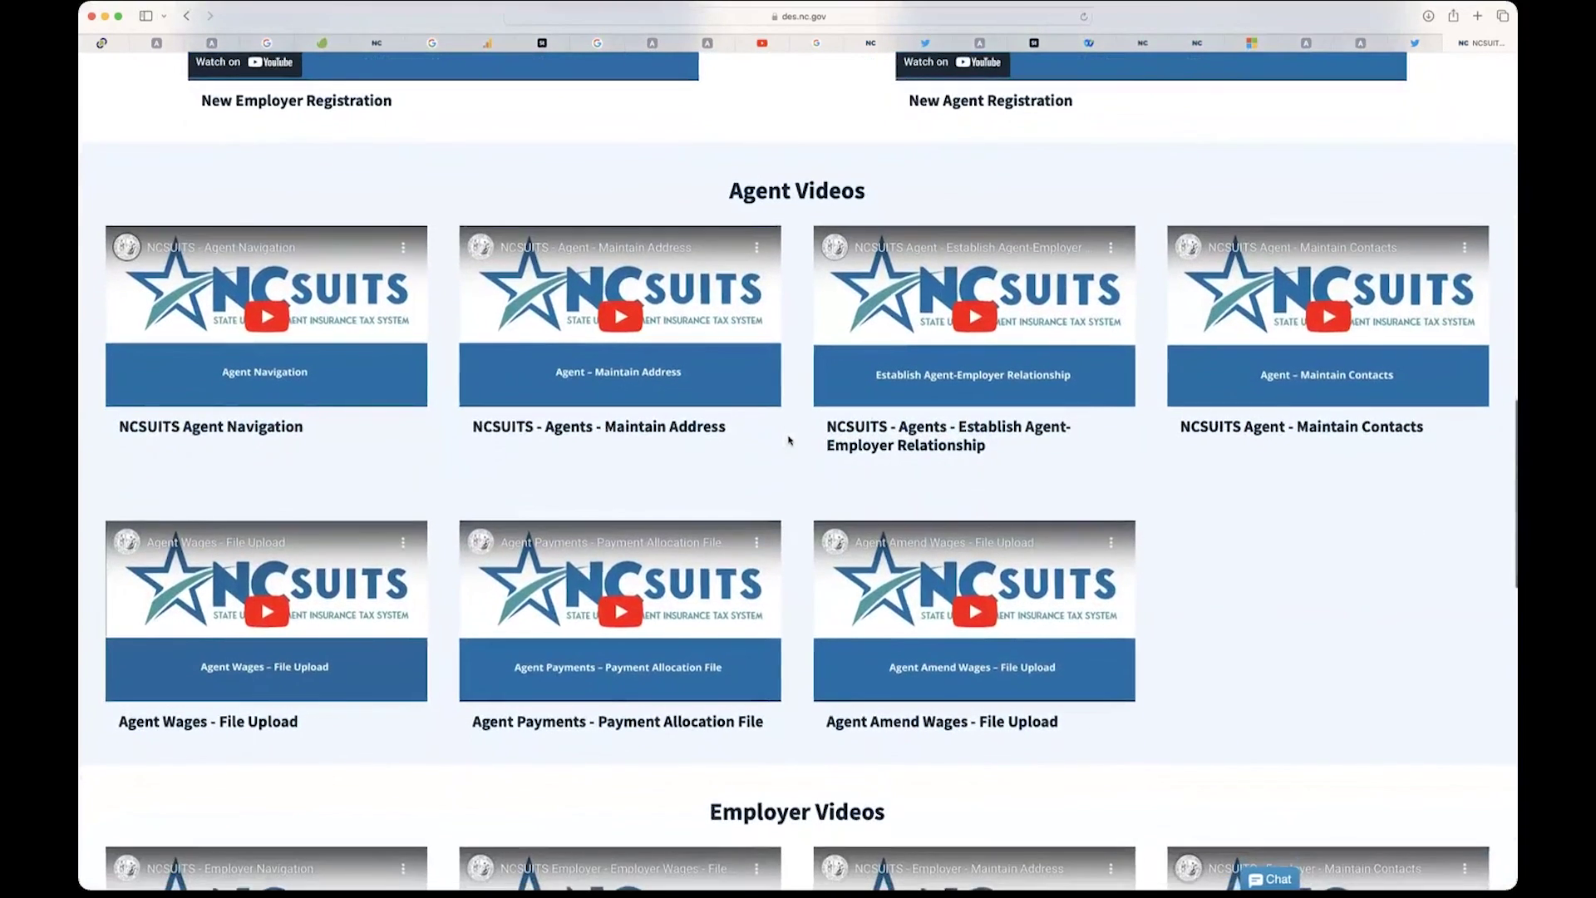
scroll(789, 441, down, 3)
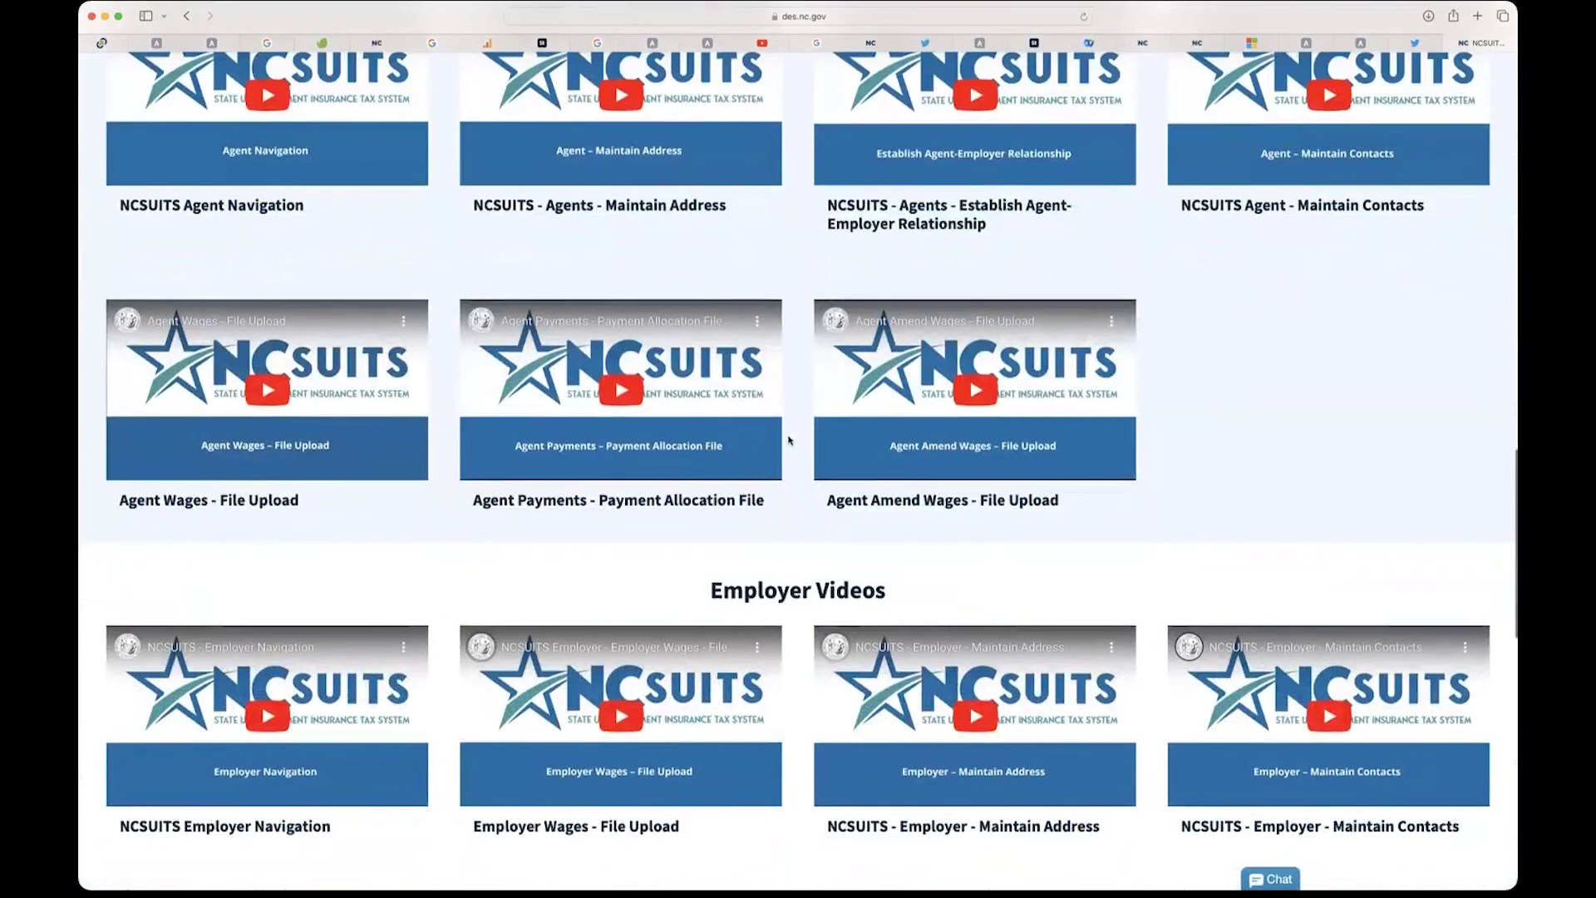
scroll(789, 441, up, 1)
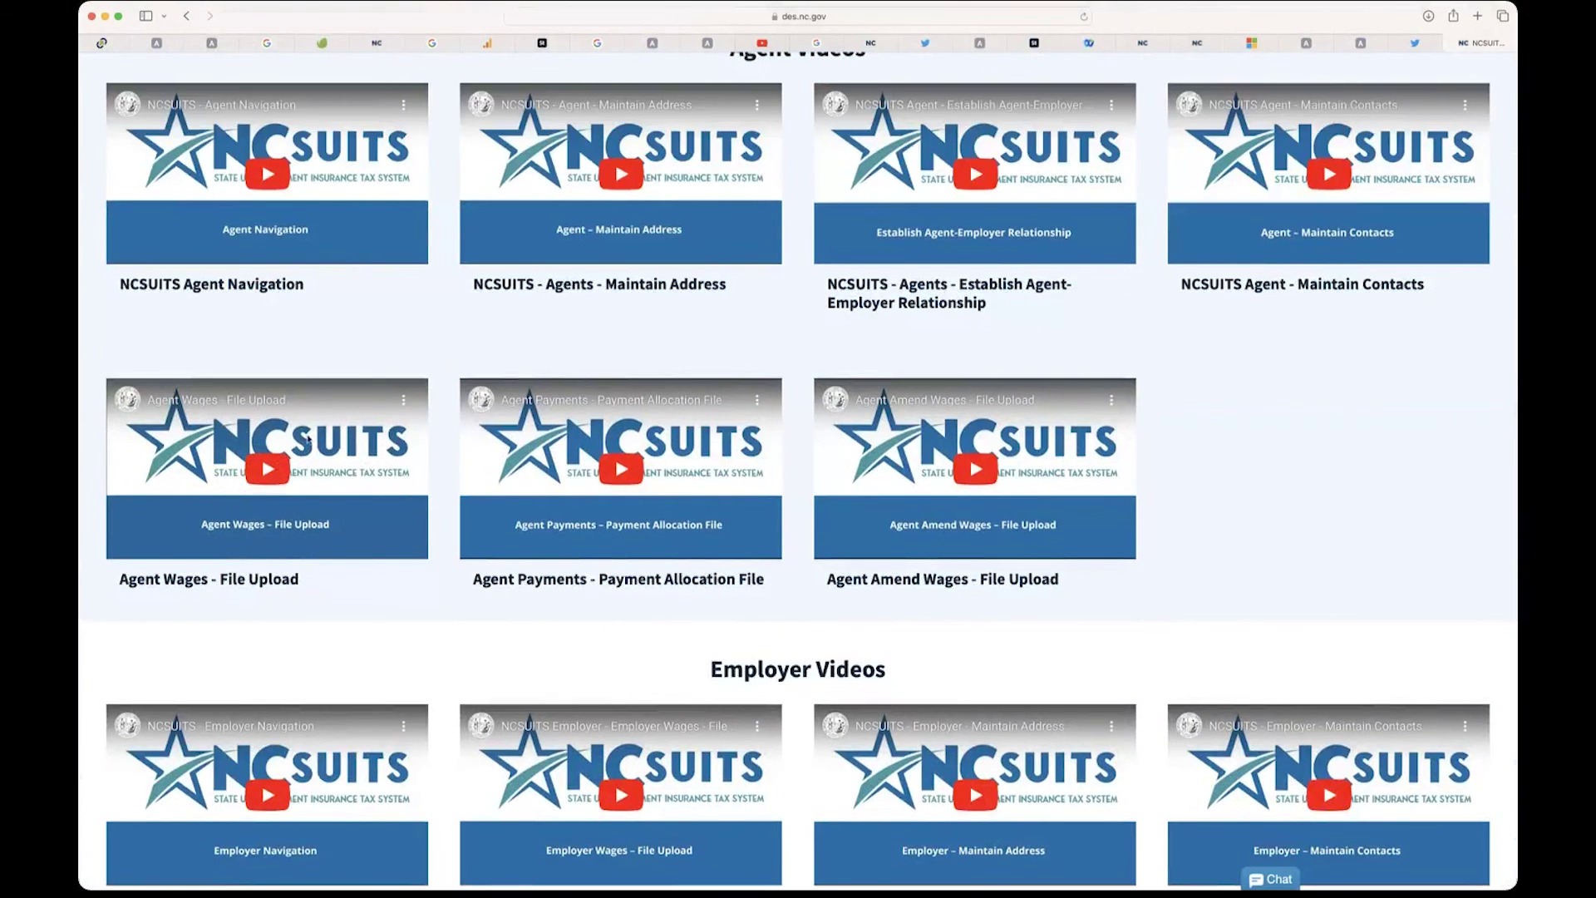
scroll(963, 406, down, 3)
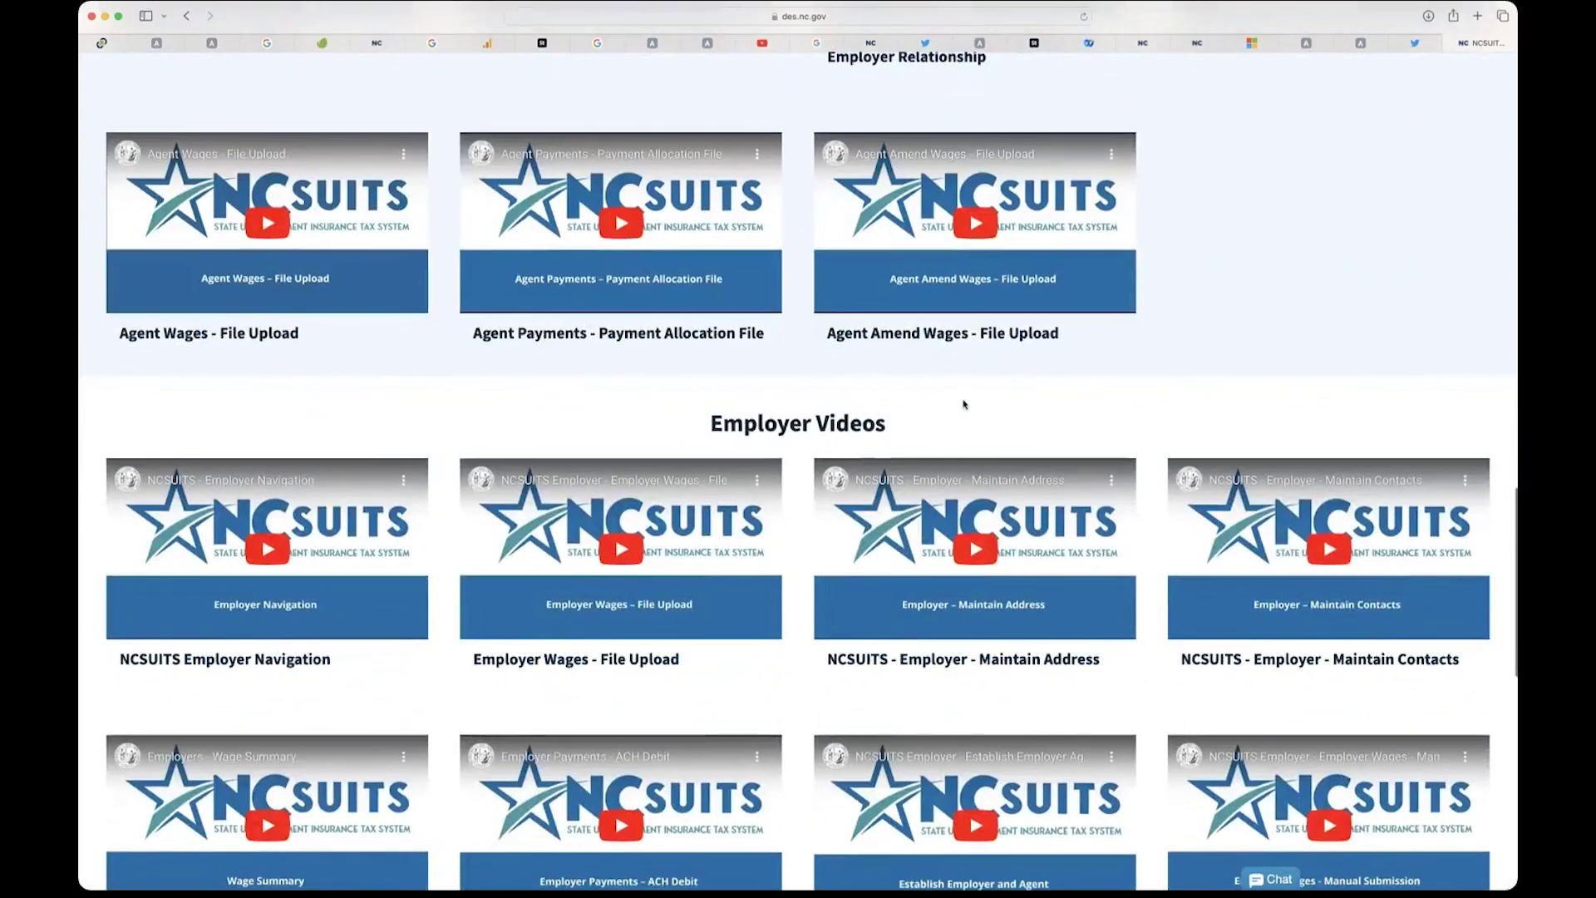
scroll(964, 405, down, 2)
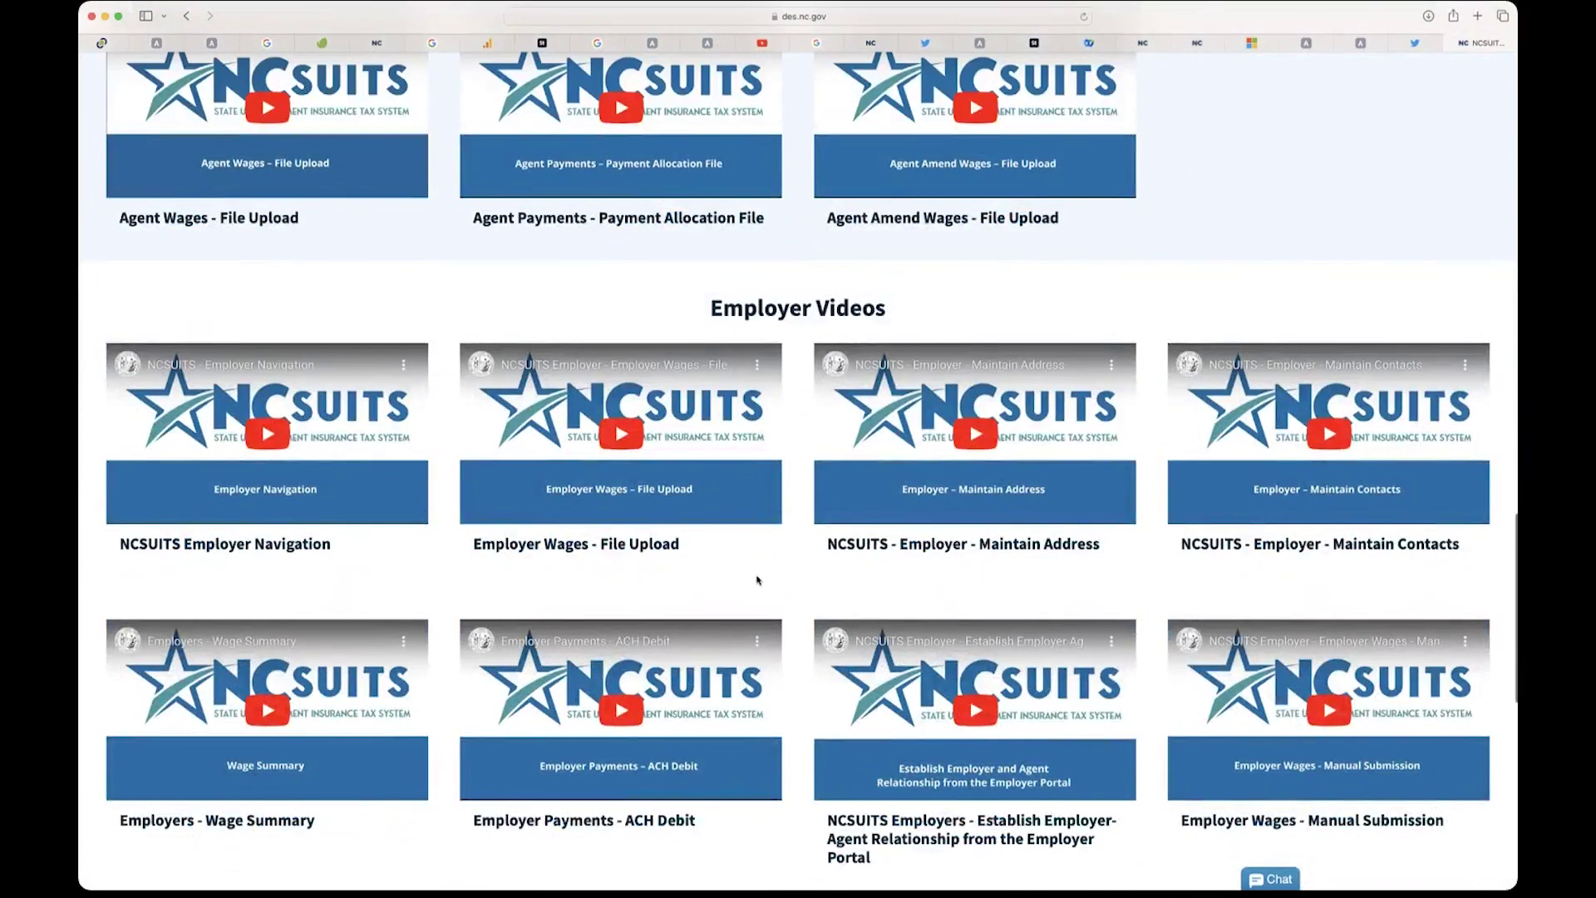
scroll(753, 568, down, 2)
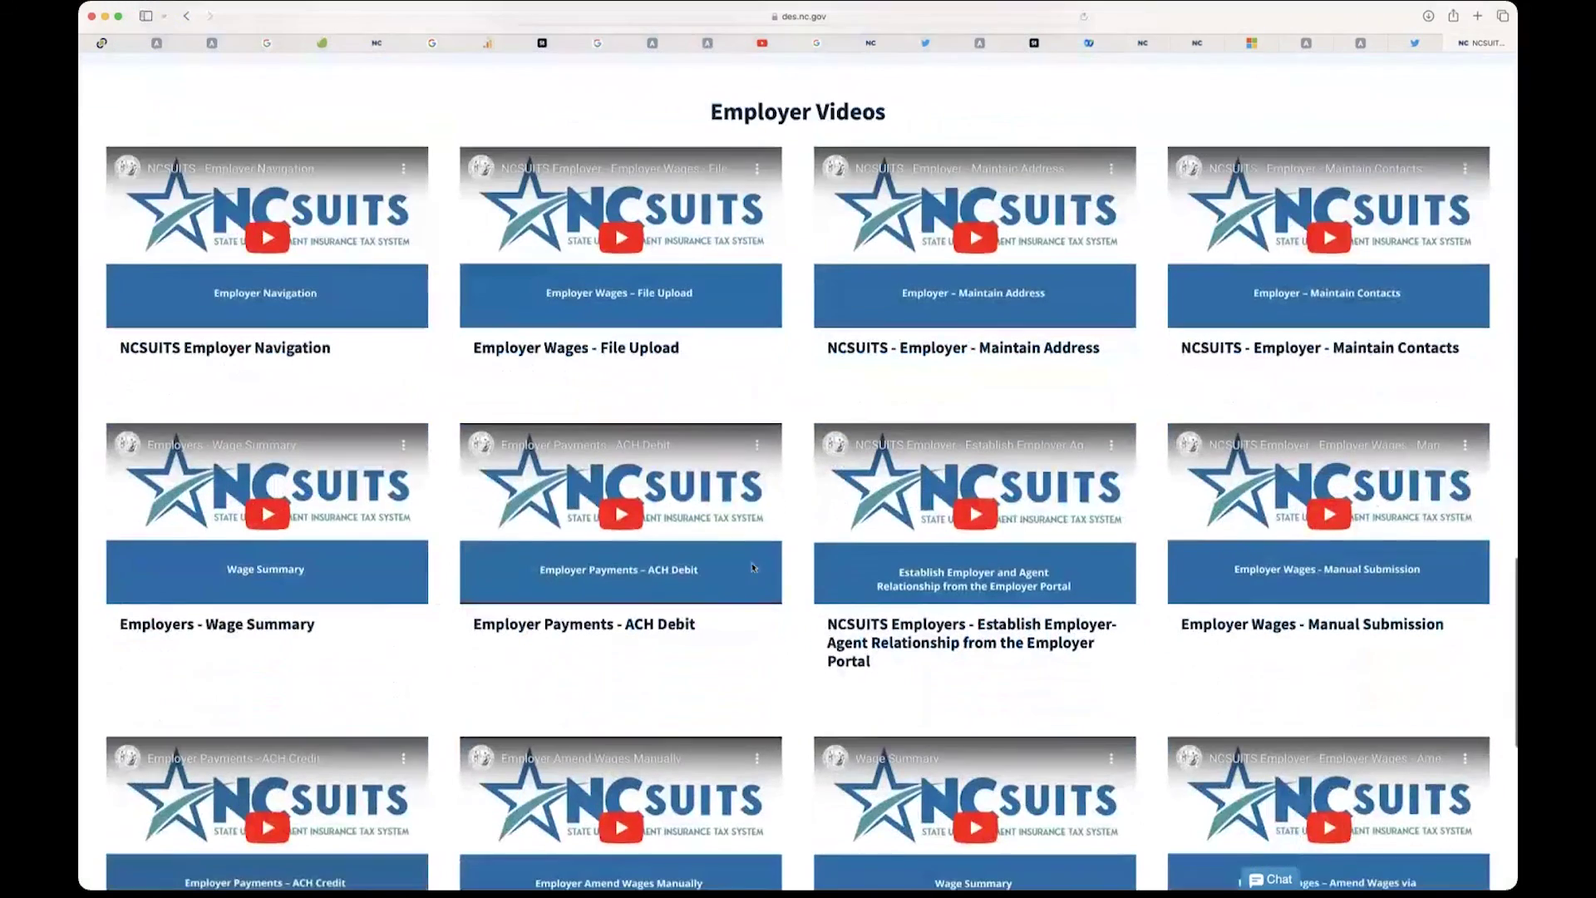
scroll(752, 568, down, 2)
scroll(752, 568, down, 2)
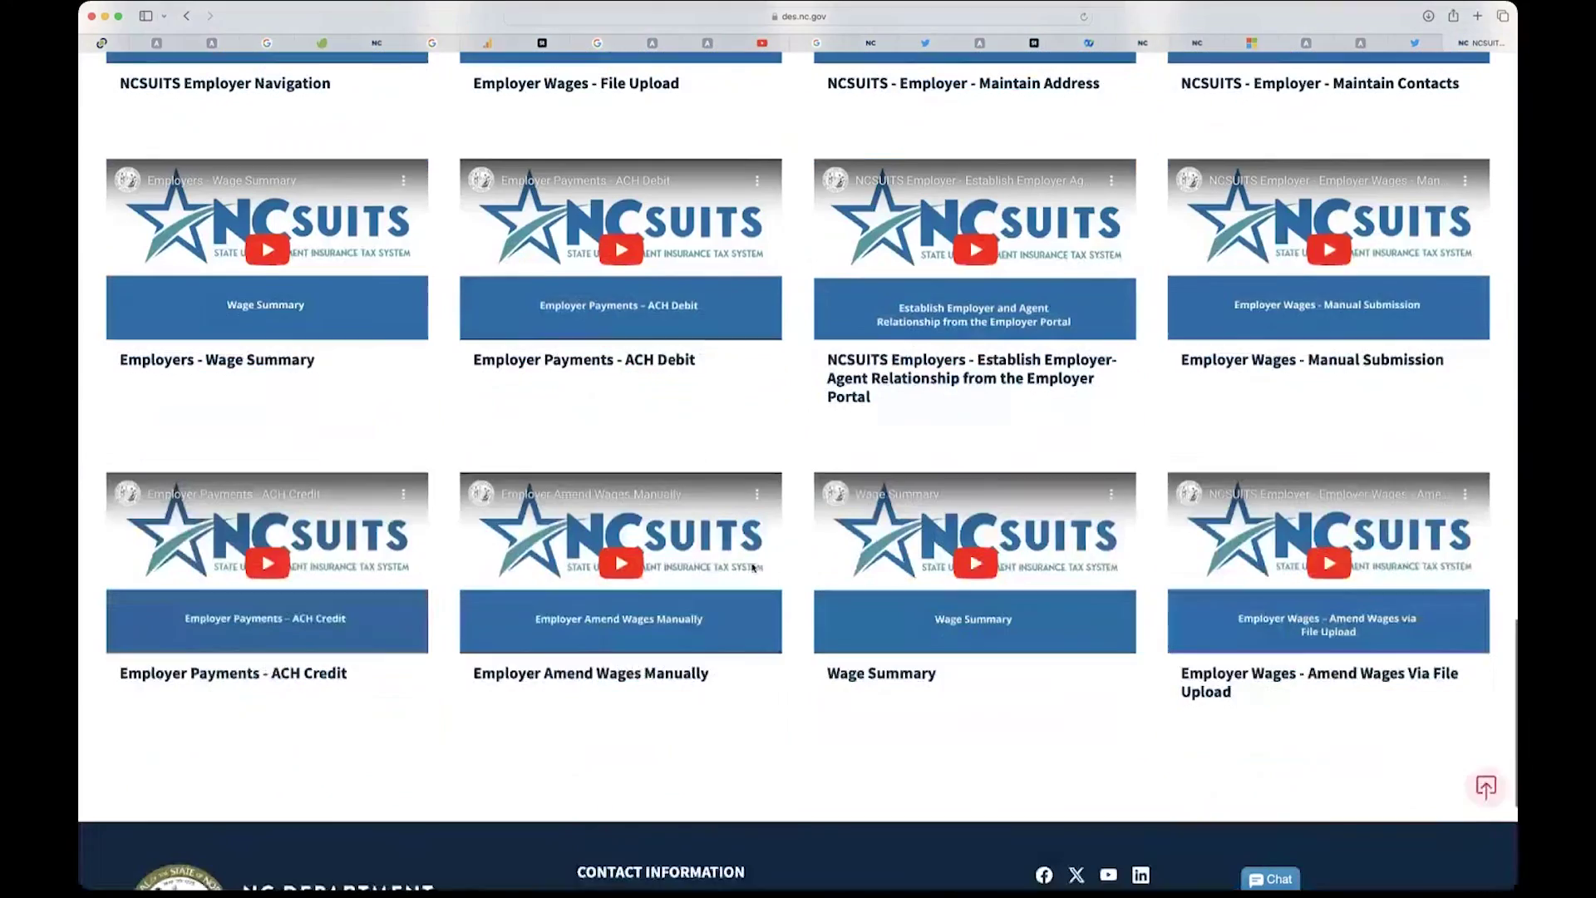